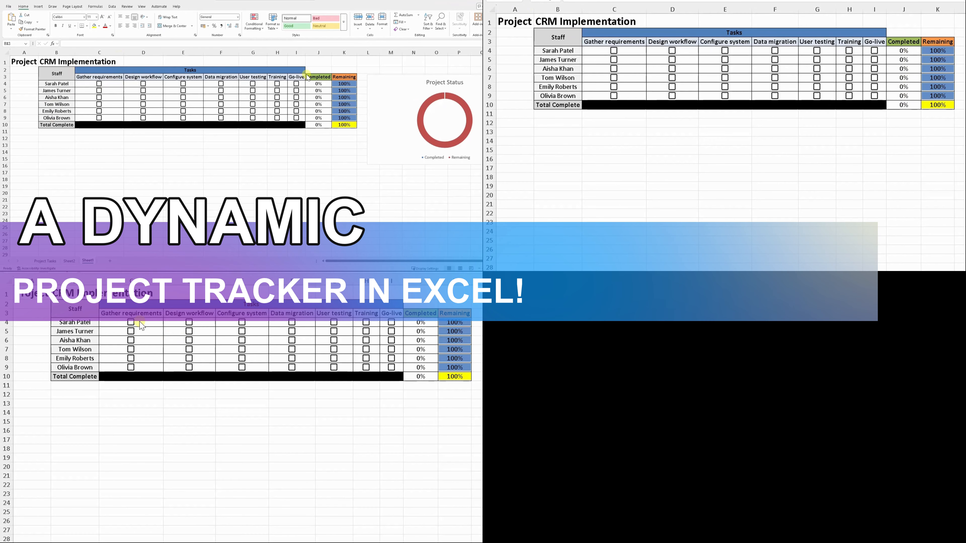
- Tick Gather requirements and Design workflow in row 4, and every task from Gather requirements through Training in row 6
click(130, 323)
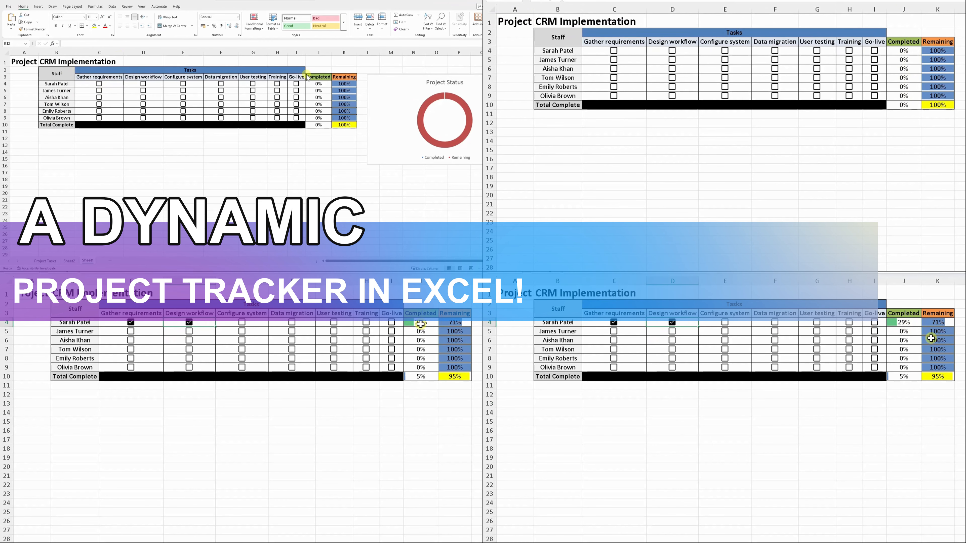
click(775, 341)
click(725, 340)
click(672, 341)
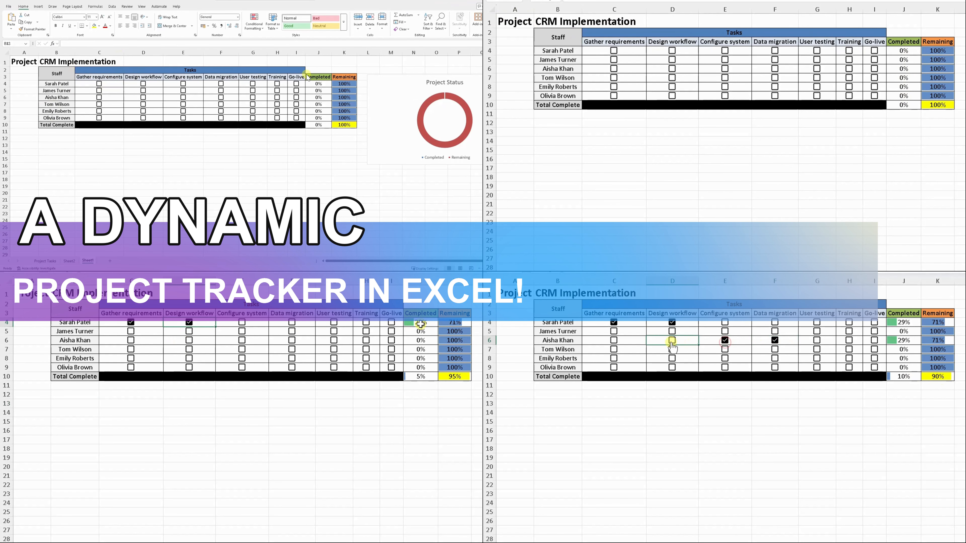
click(614, 341)
click(817, 341)
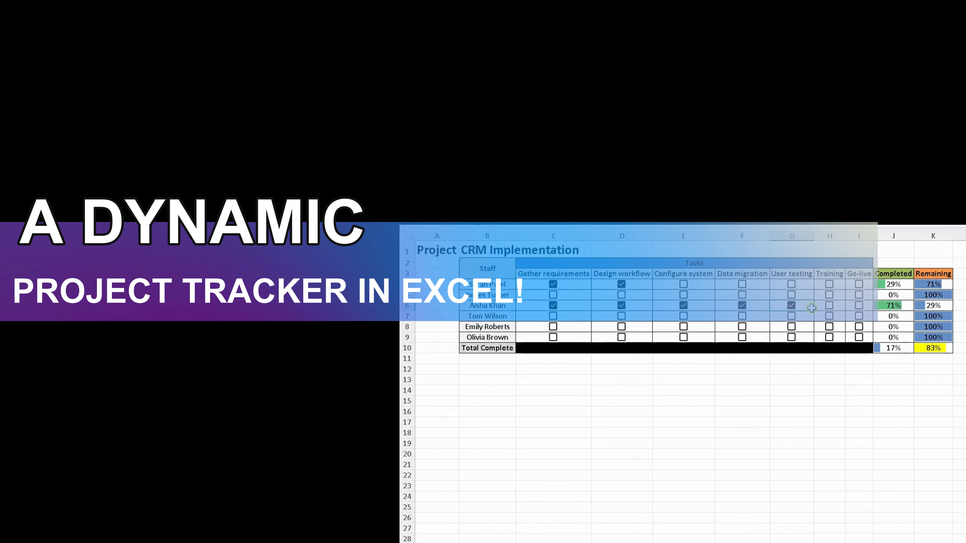
click(850, 341)
click(821, 291)
- Tick every task except Training for the staff member in row 8
click(781, 313)
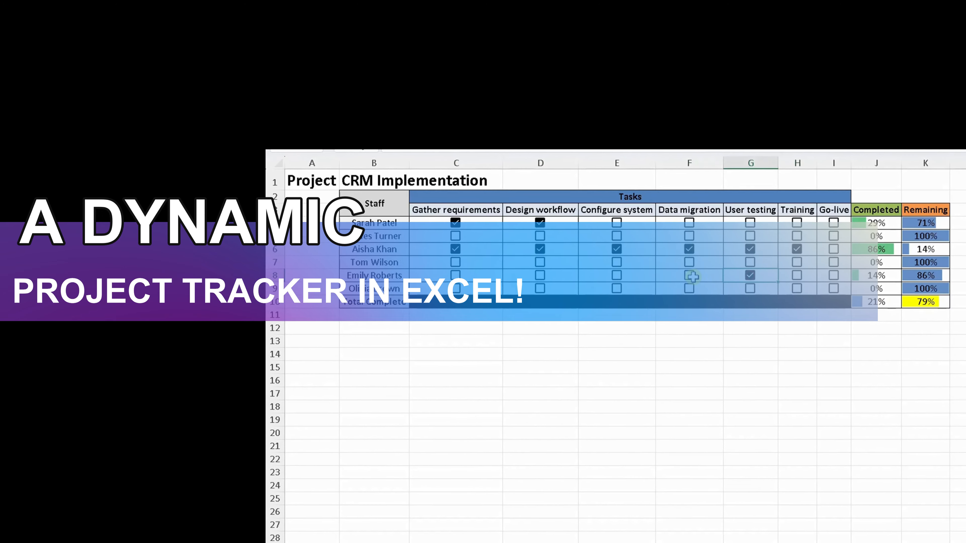
click(728, 314)
click(601, 263)
click(521, 263)
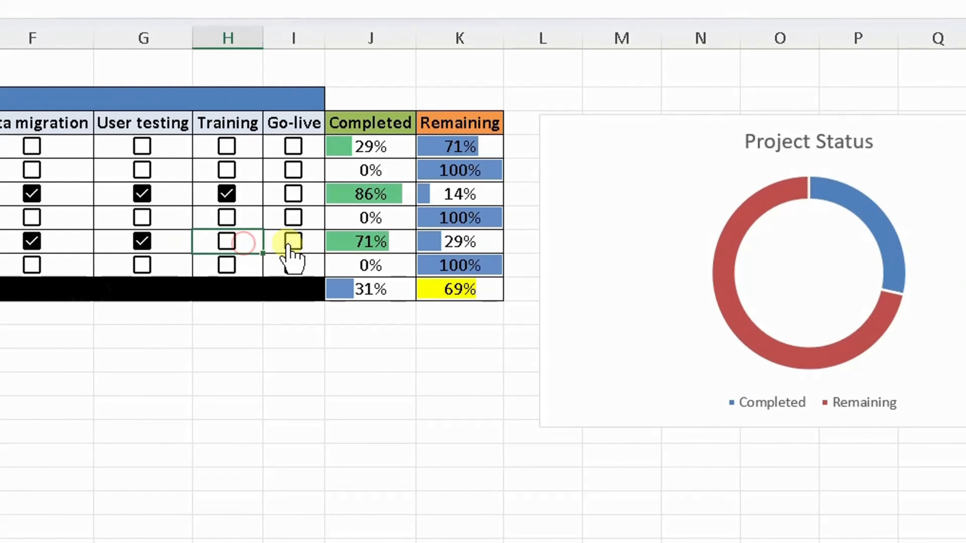
click(292, 242)
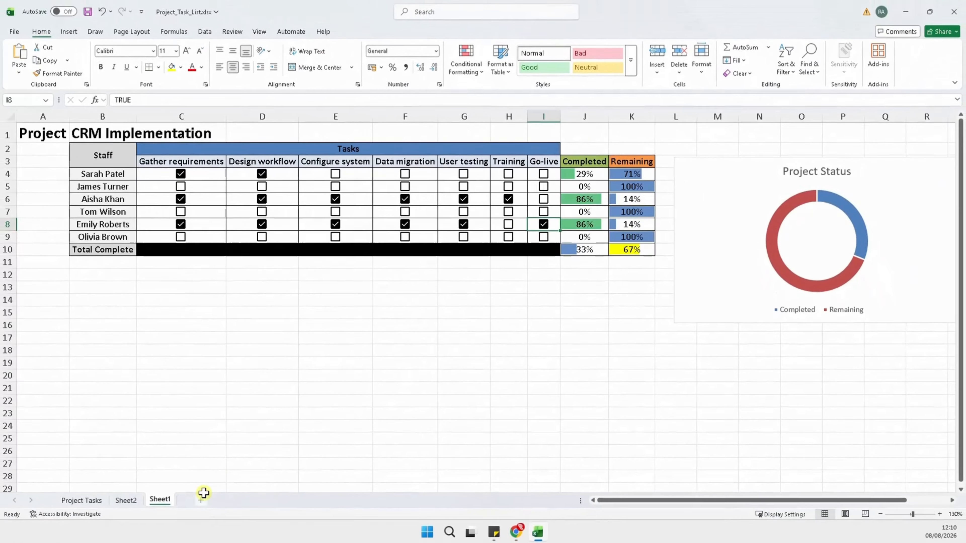
- Add a new worksheet and enter the title as Project in A1 and CRM Implementation in B1
click(203, 494)
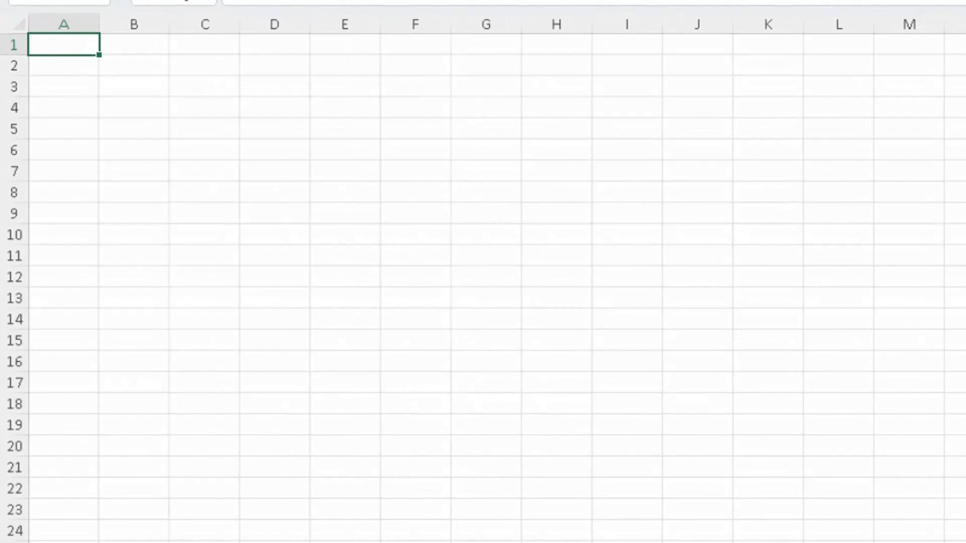
scroll(483, 272, up, 3)
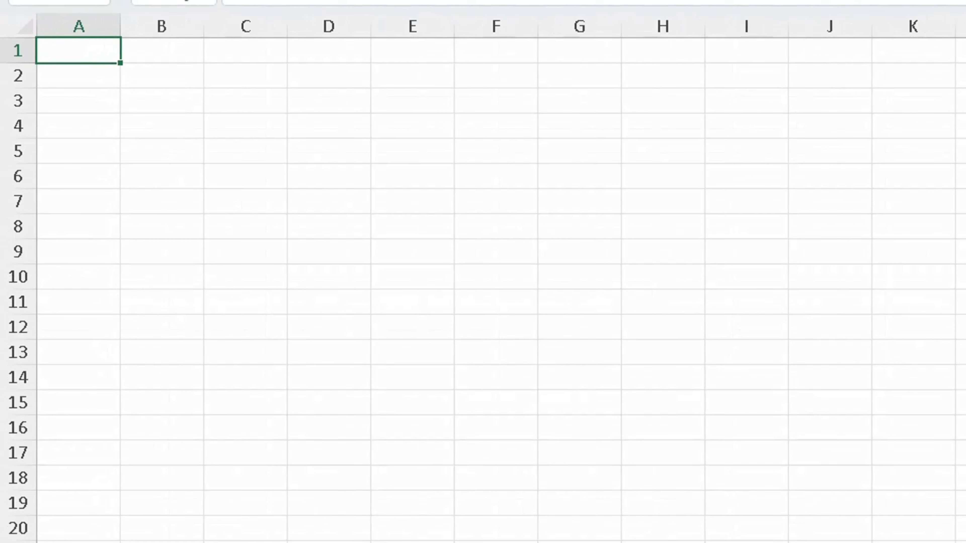
click(222, 121)
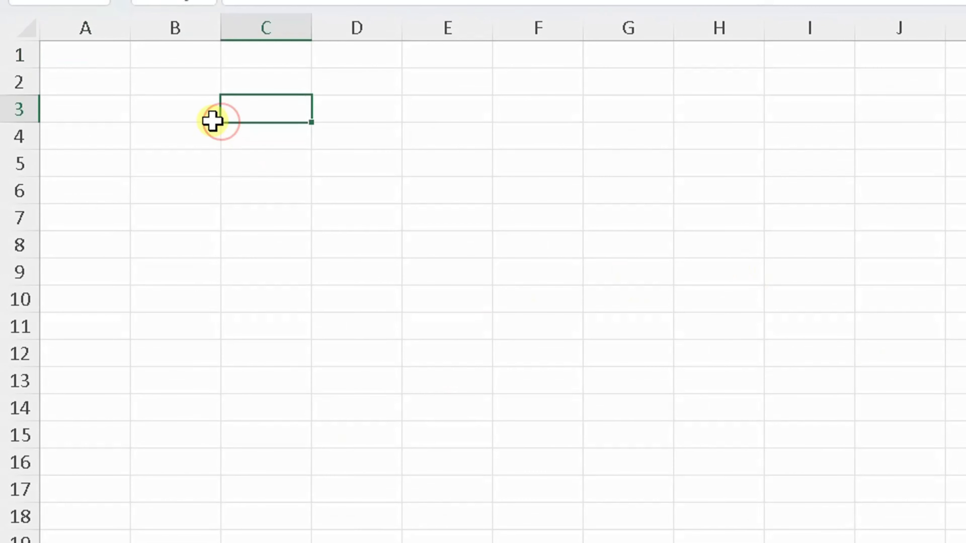
click(207, 120)
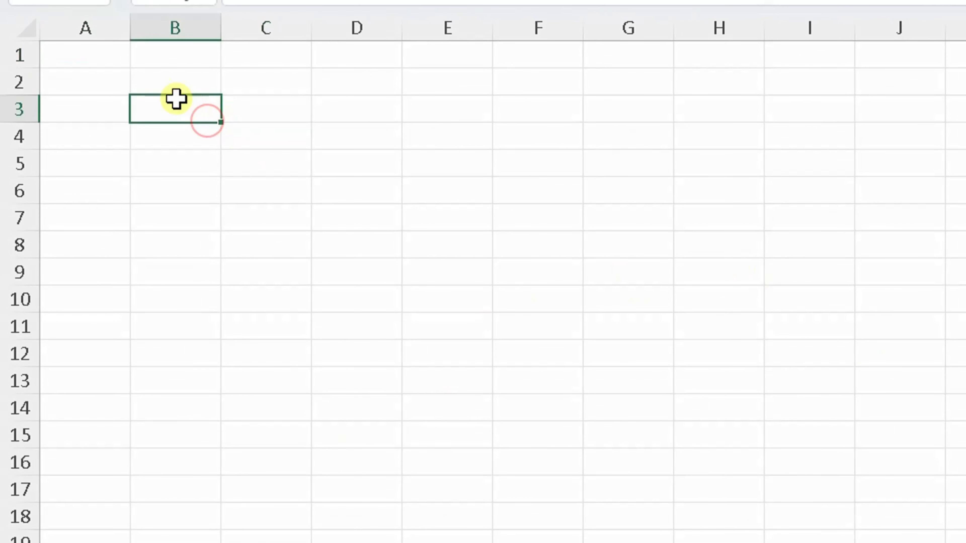
click(108, 59)
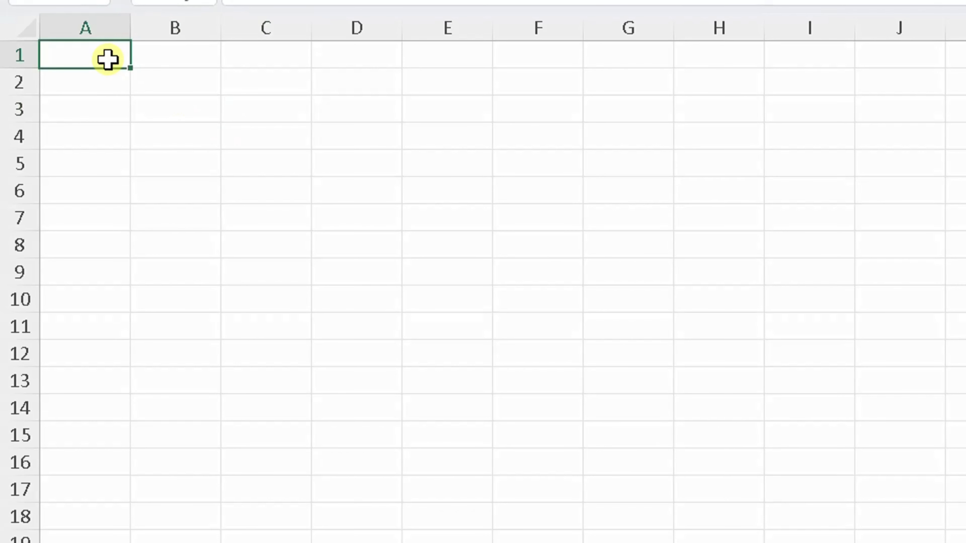
text(Project)
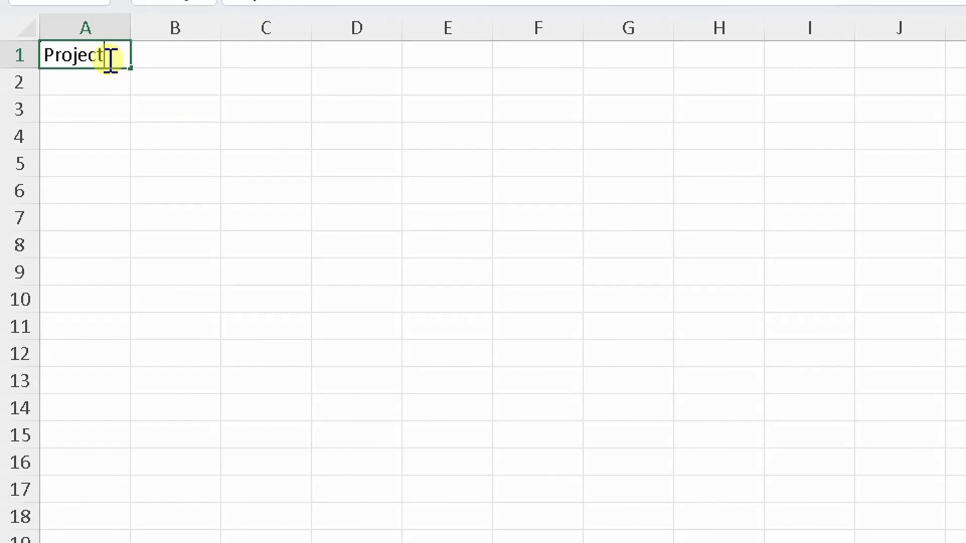
key(Tab)
text(CRM)
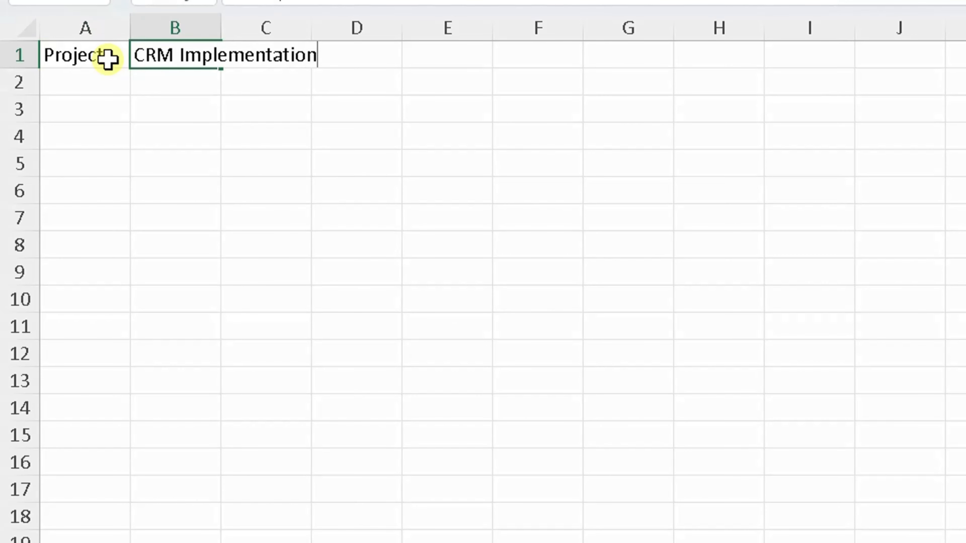
click(203, 166)
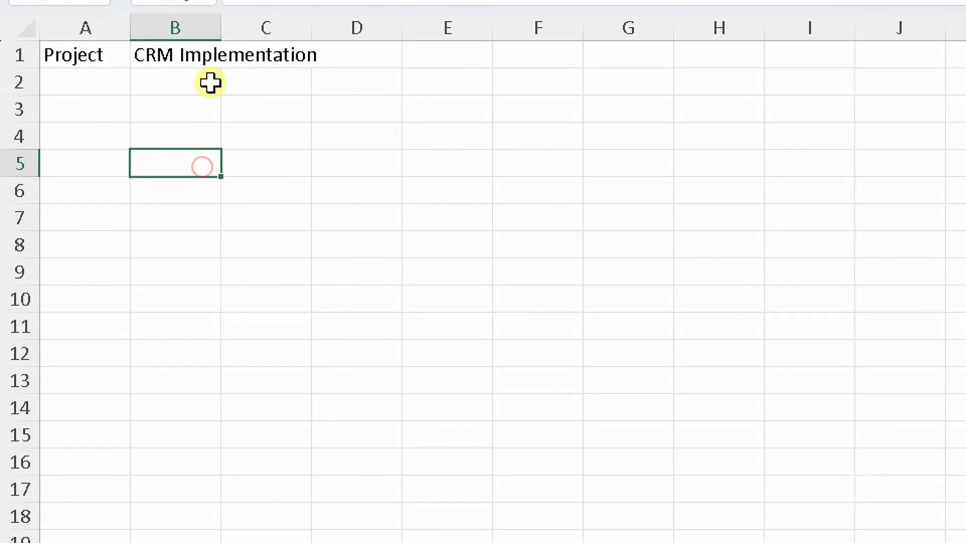
- Enter the heading Staff in B3 and list Staffa, Staffb, Staff c, Staff d, Staff e and Staff f in B4:B9
click(200, 118)
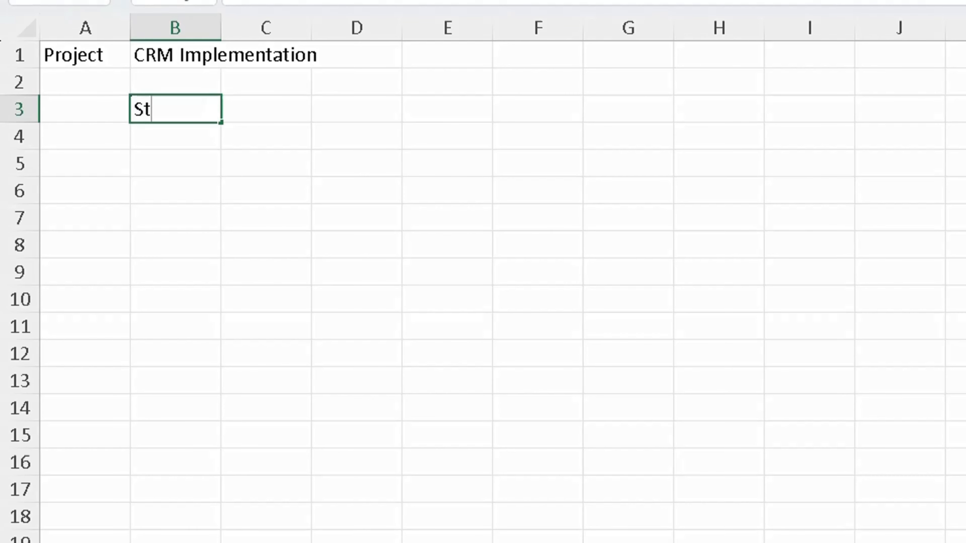
key(Return)
text(S)
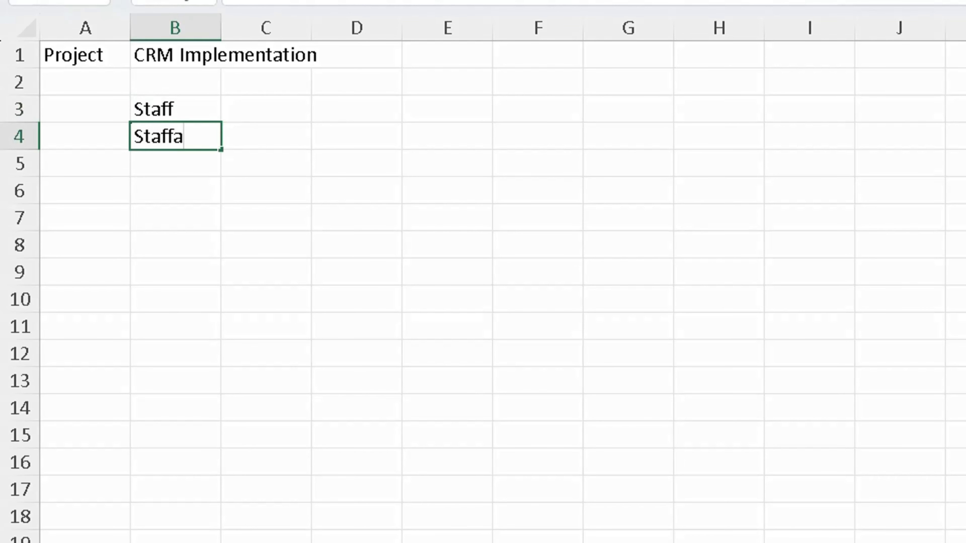
text(taffa)
key(Return)
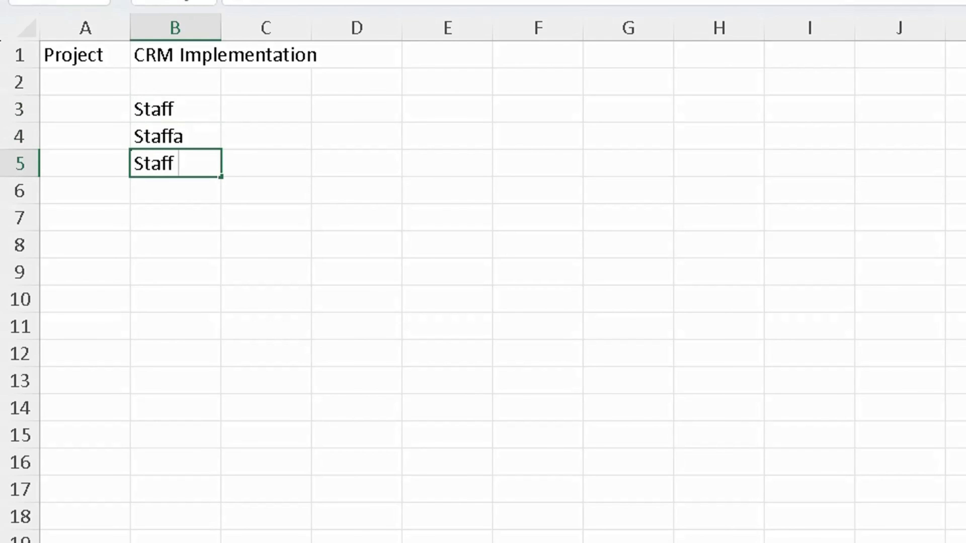
key(Return)
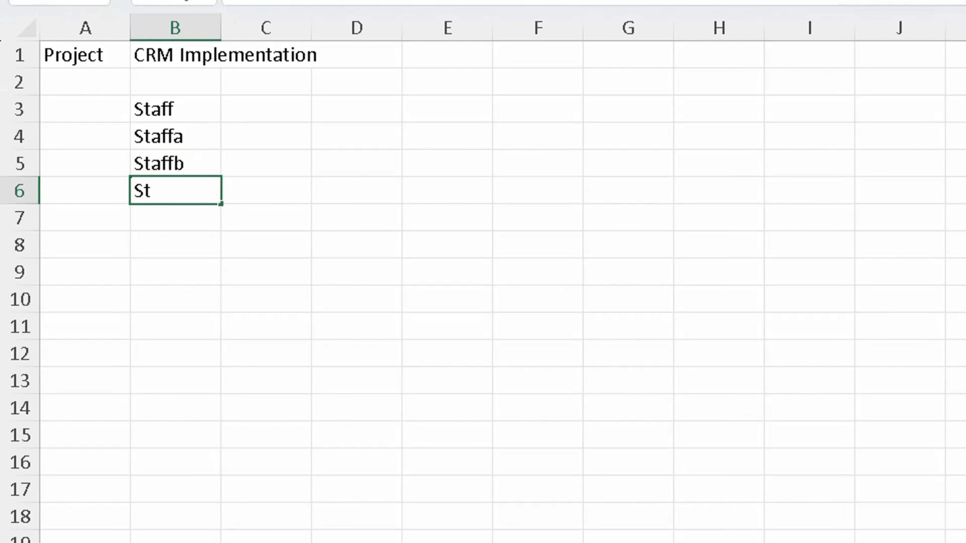
key(Return)
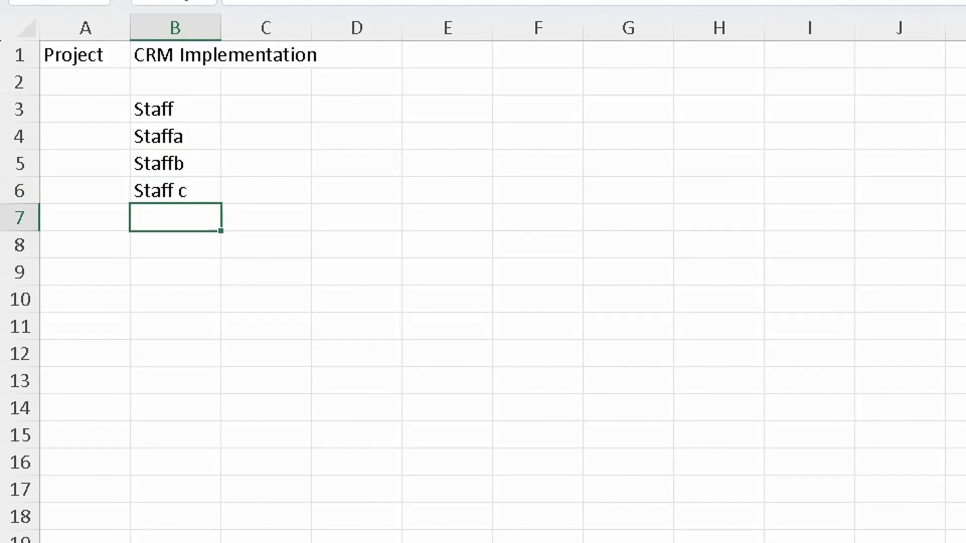
text(Staff d)
key(Return)
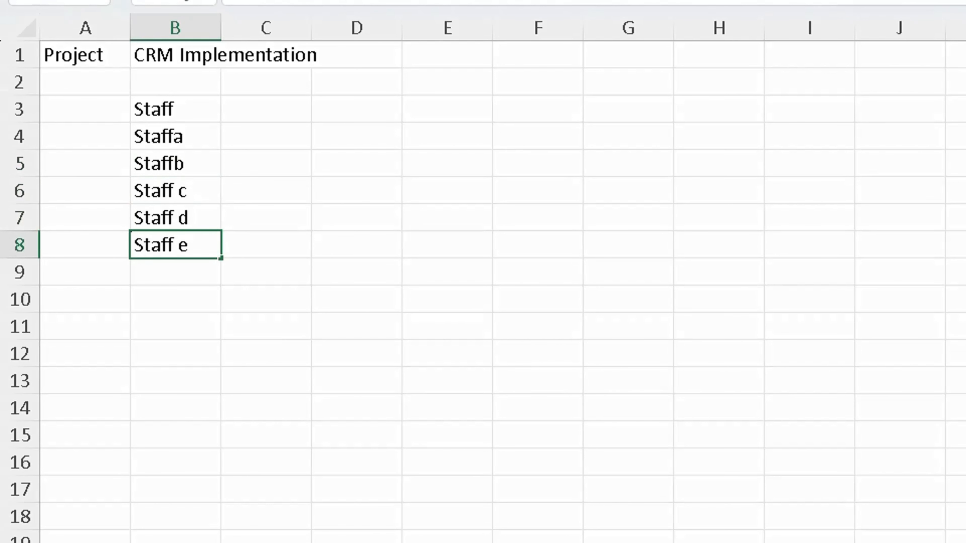
key(Return)
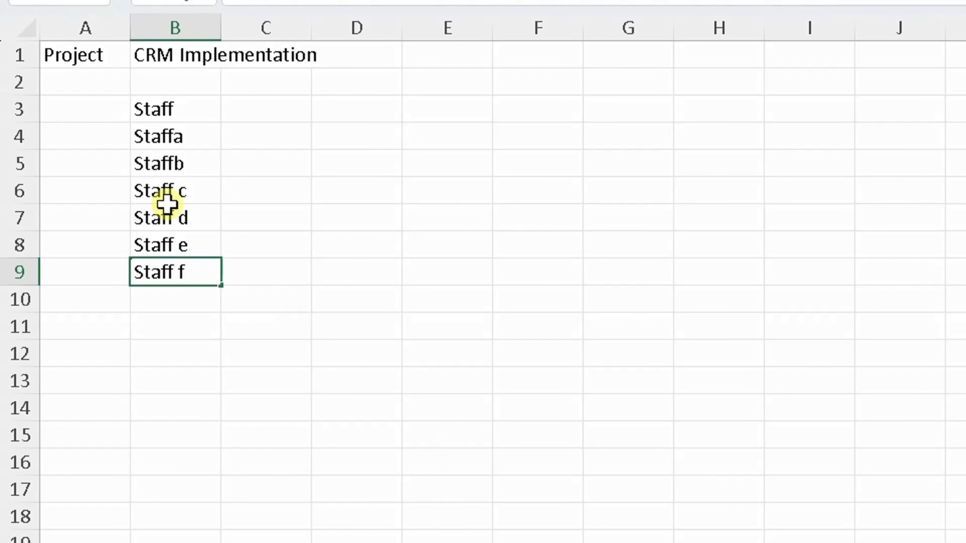
click(183, 108)
drag(178, 136, 172, 267)
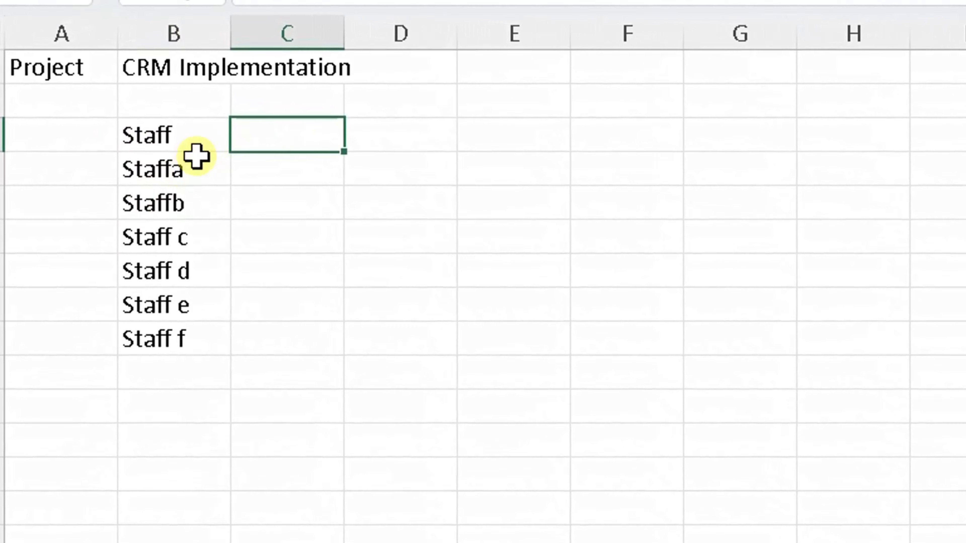
- Enter the group heading Tasks in C2, above the task columns
click(300, 106)
text(Tasks)
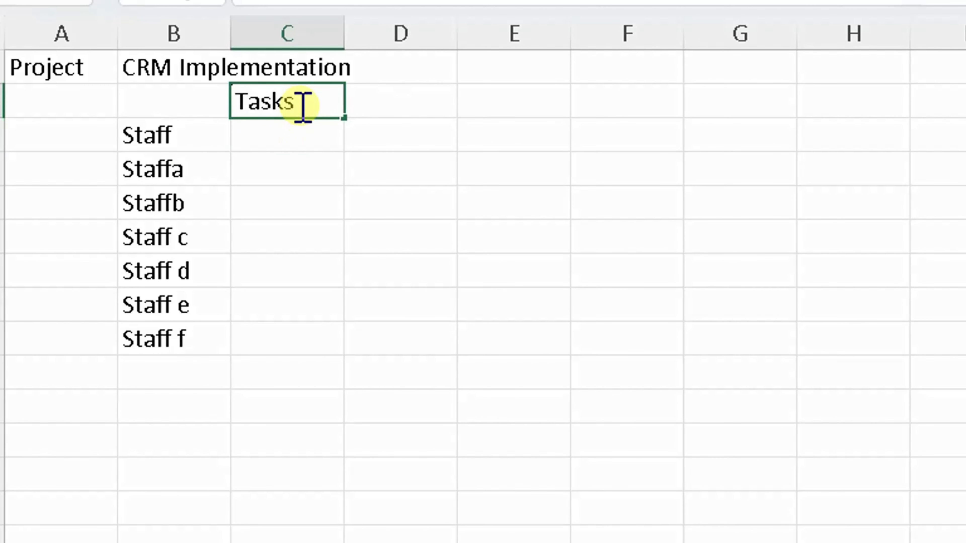
key(Return)
- Enter the column headings Task1 through Task6 across C3:H3
text(Task1)
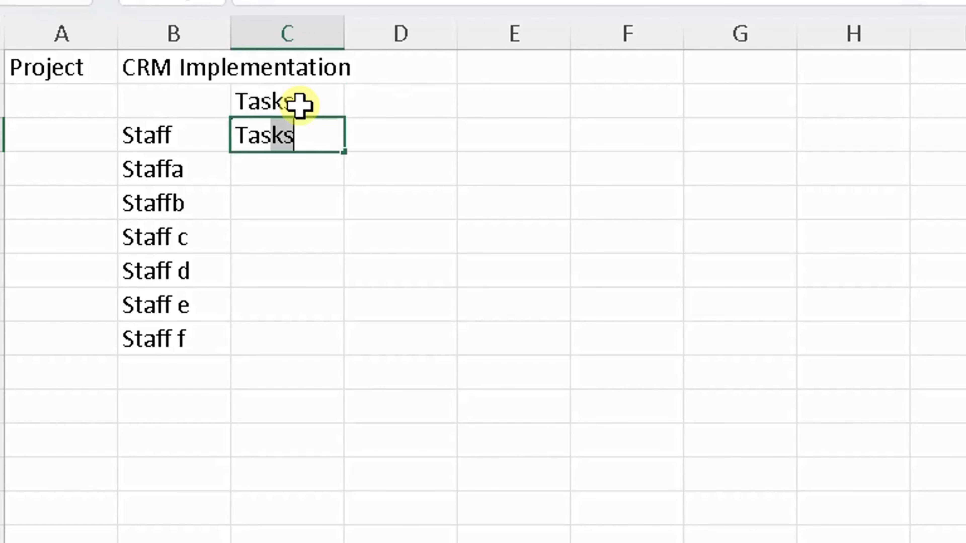
key(Tab)
text(Task)
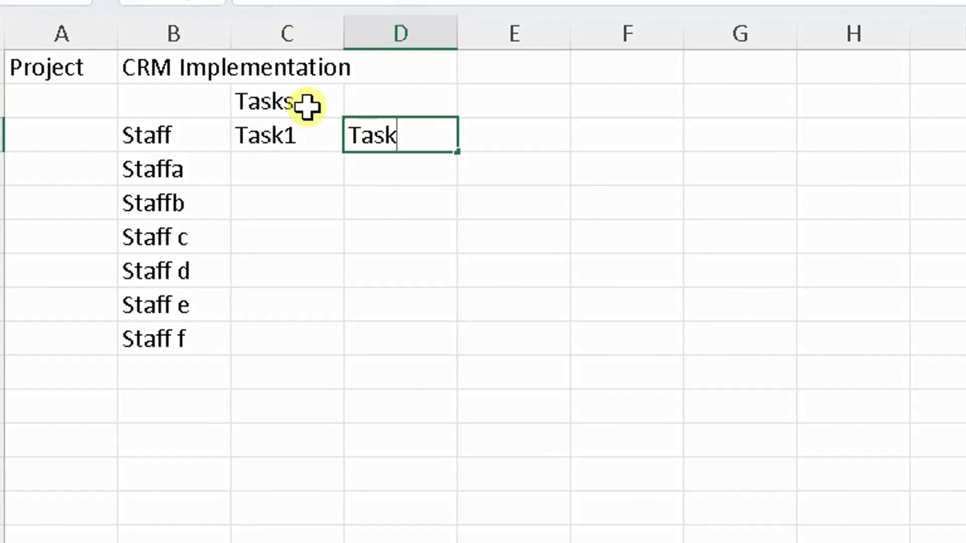
text(2)
key(Tab)
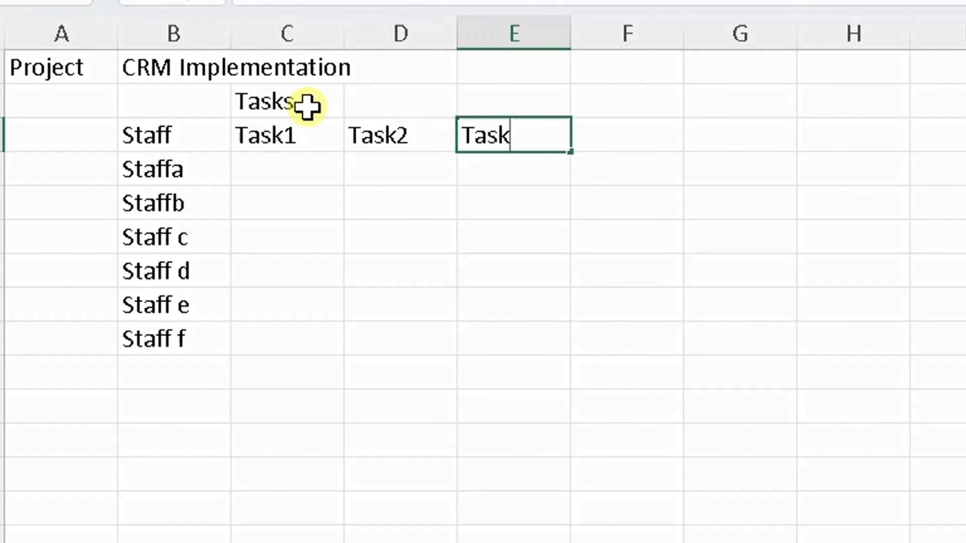
text(Task3)
key(Tab)
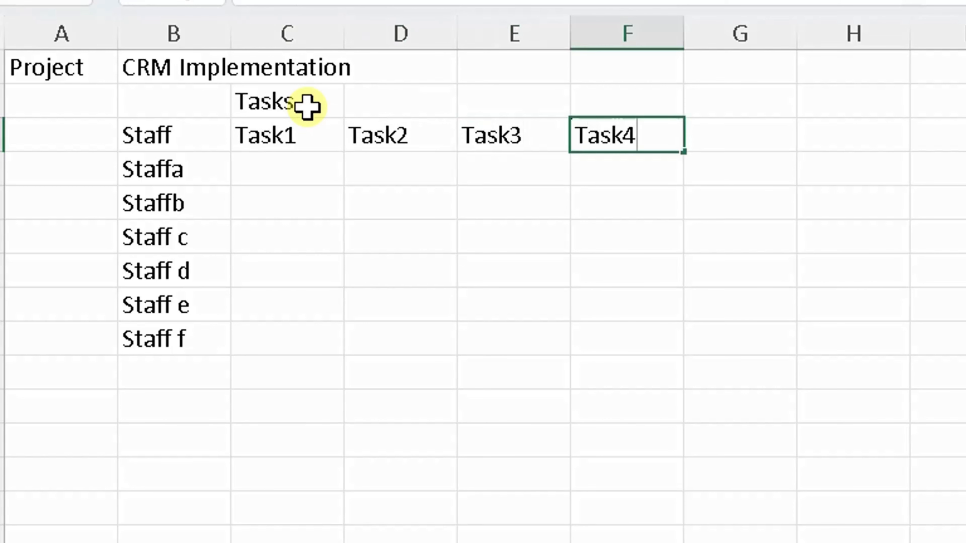
key(Tab)
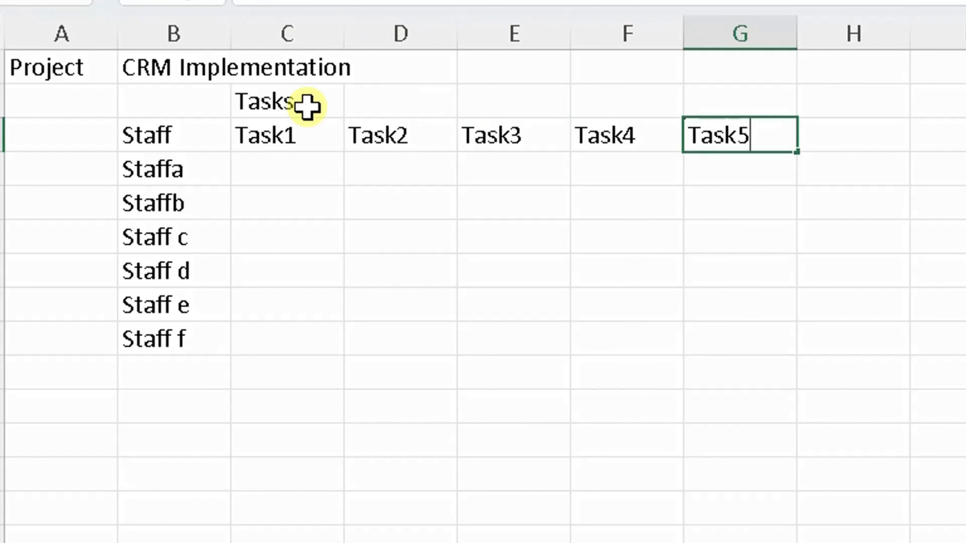
key(Tab)
text(T)
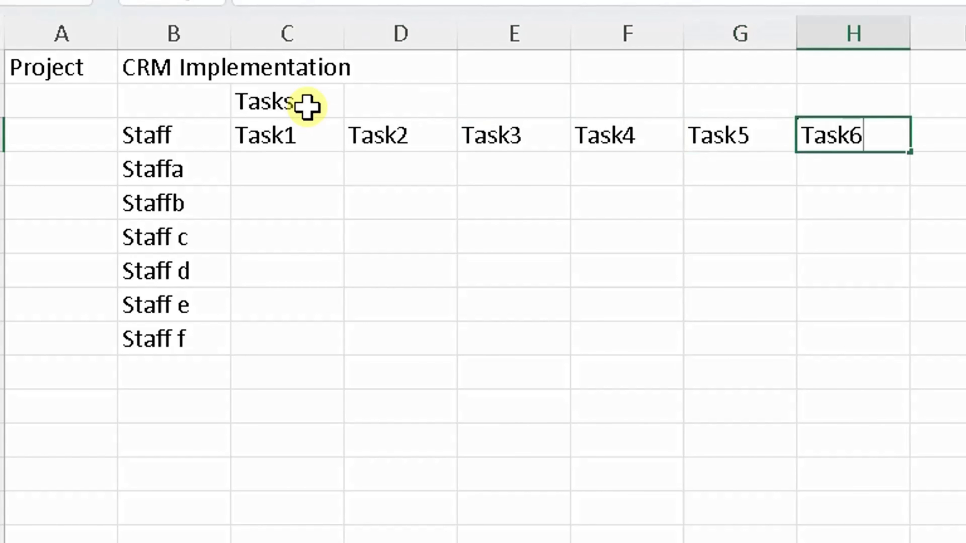
key(Left)
key(Left)
key(Left)
key(Left)
key(Left)
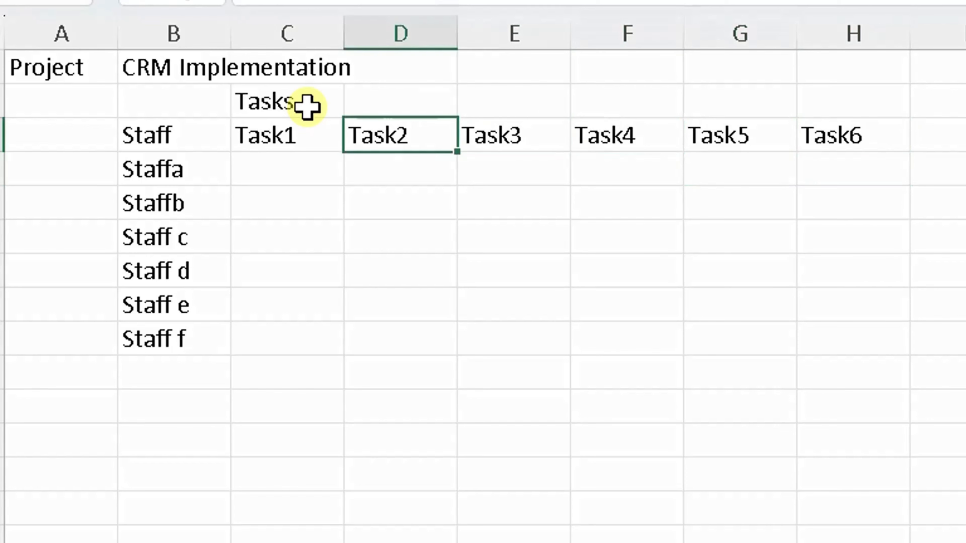
click(215, 69)
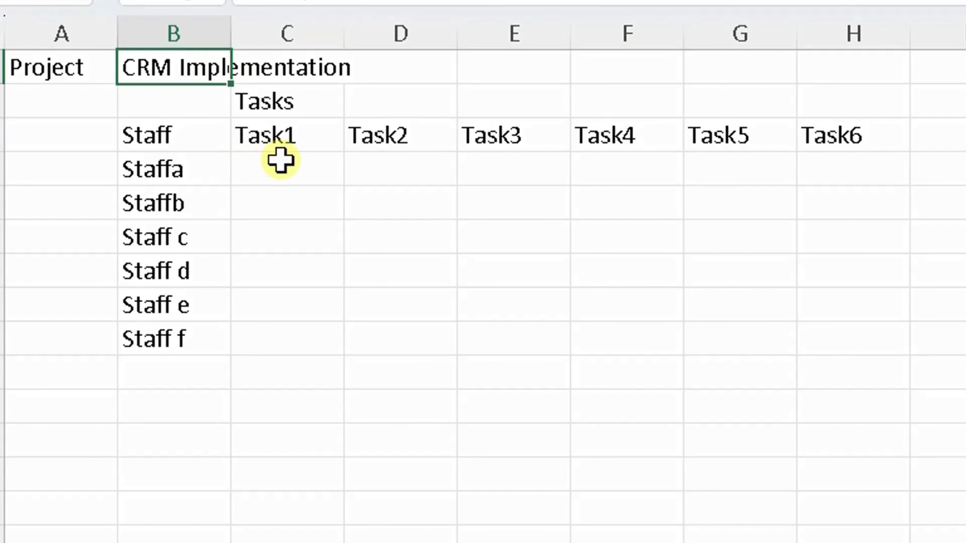
- Add the column headings Completed in I3 and Remaining in J3
click(941, 139)
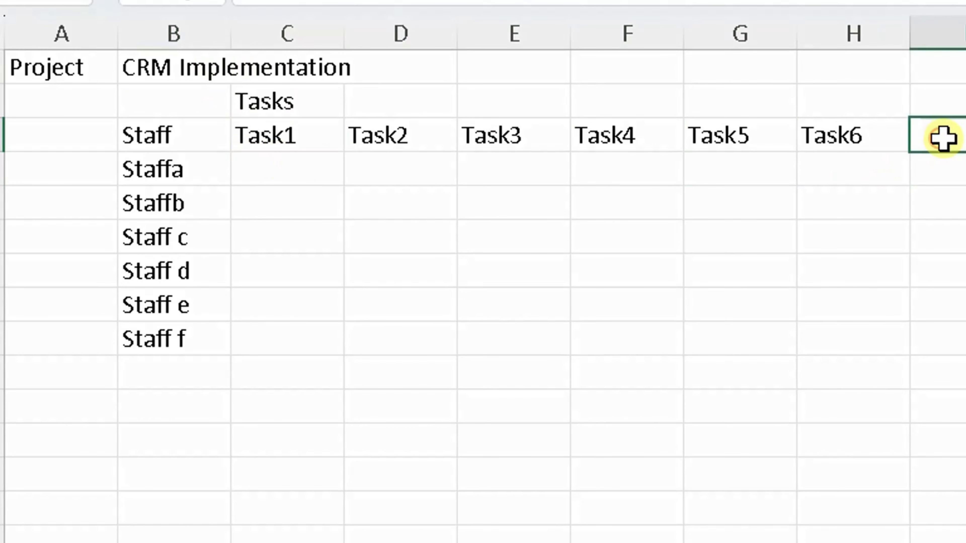
text(Completed)
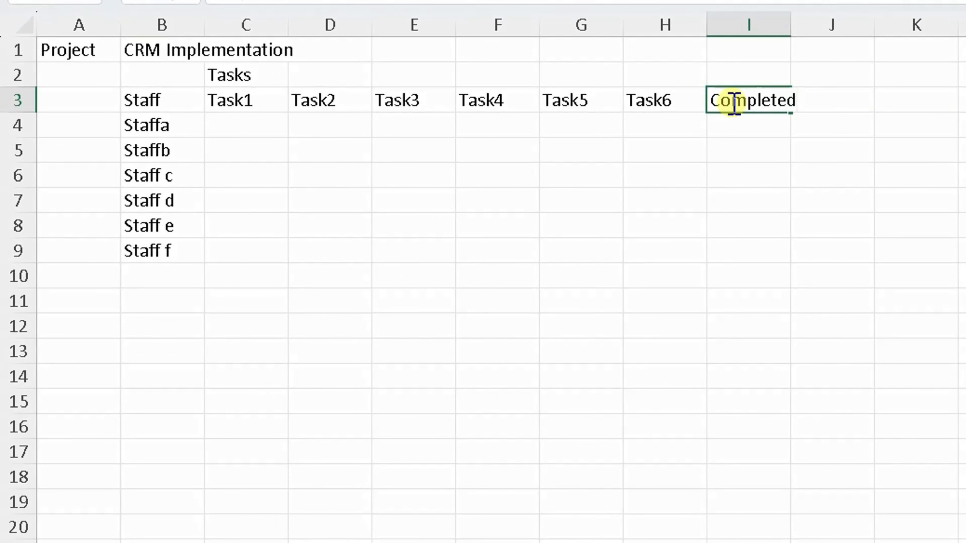
key(Tab)
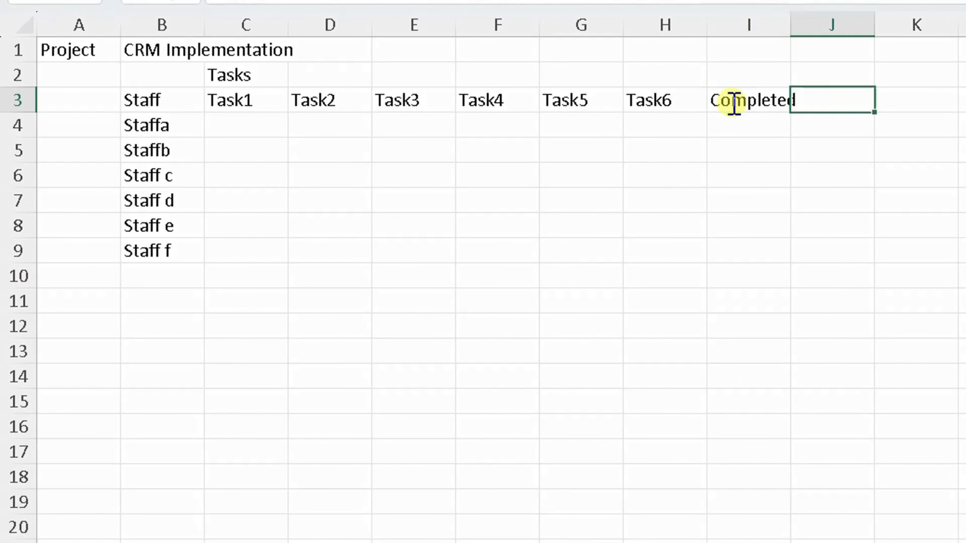
text(Remaining)
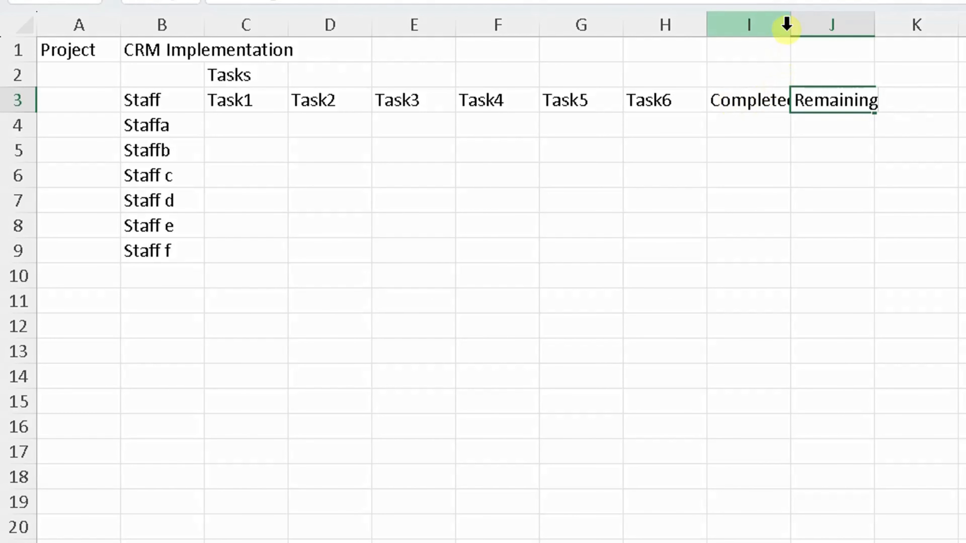
- AutoFit the width of column I to its Completed heading
click(789, 21)
double_click(790, 23)
click(762, 342)
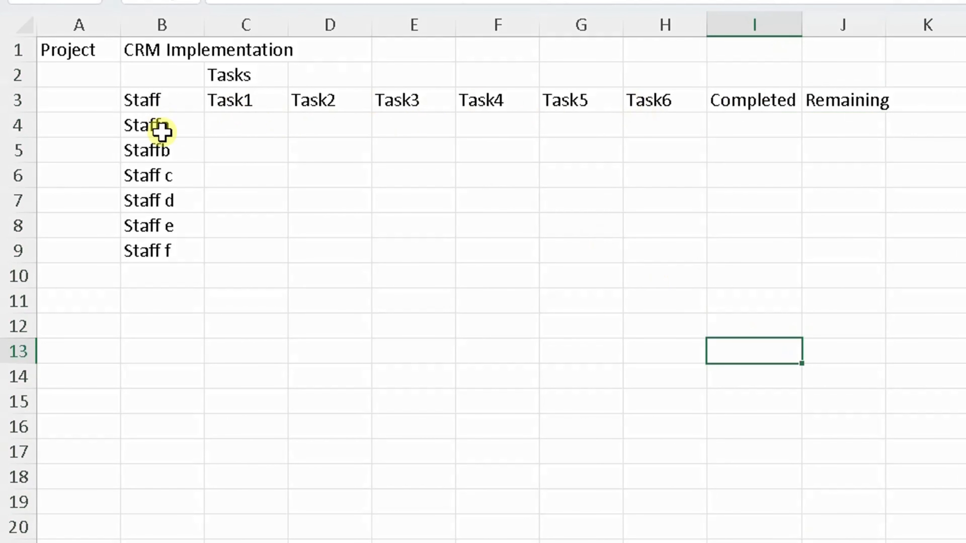
- Insert checkboxes into C4:H9, covering all six tasks for every staff member
drag(227, 121, 651, 242)
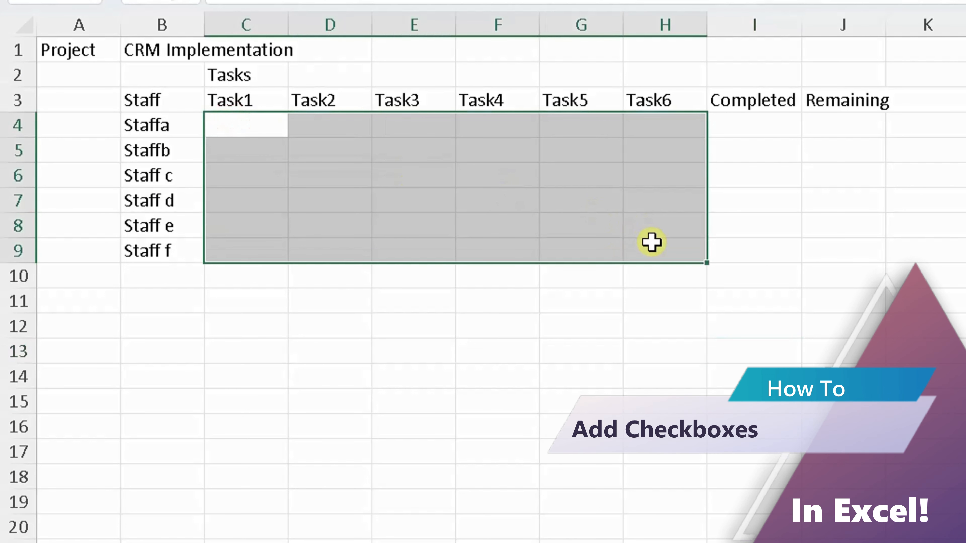
drag(256, 123, 657, 240)
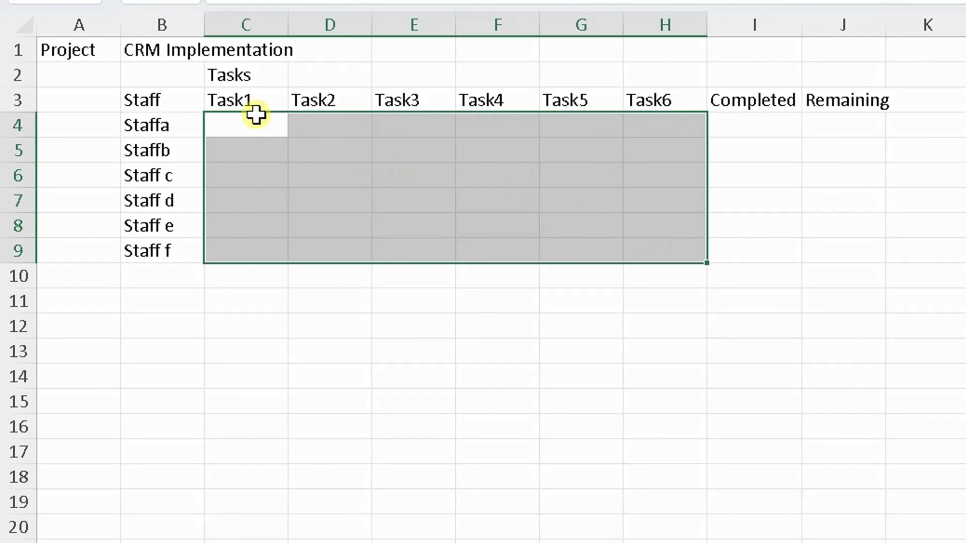
click(257, 119)
click(259, 120)
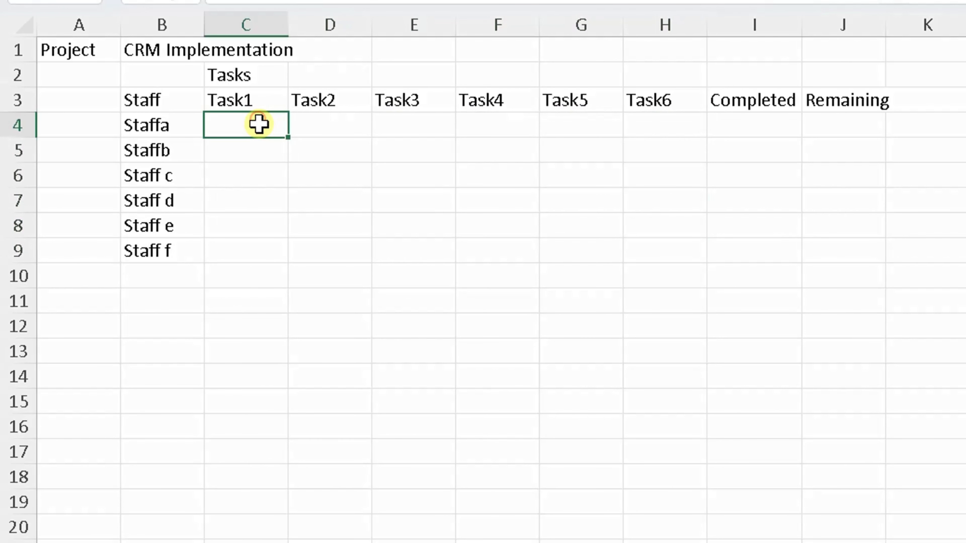
drag(252, 138, 658, 250)
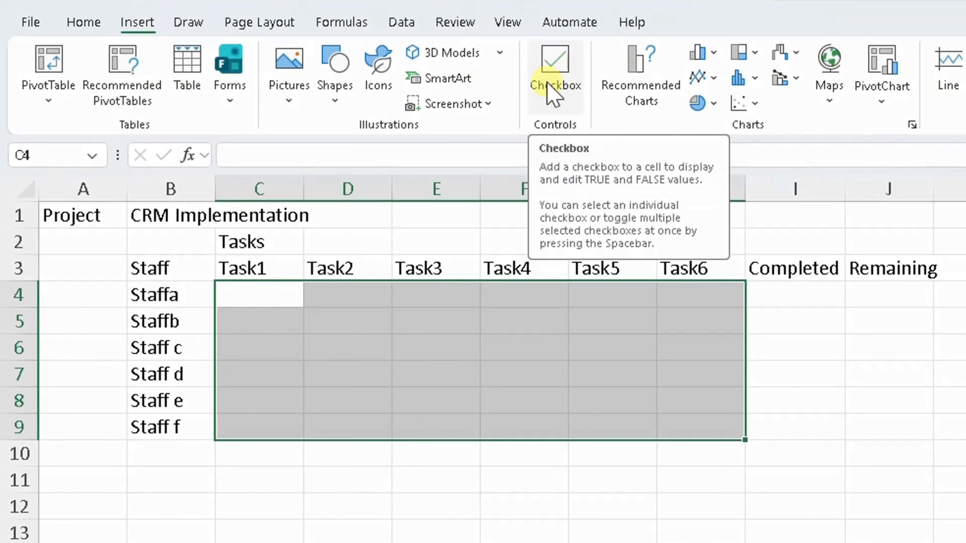
click(552, 94)
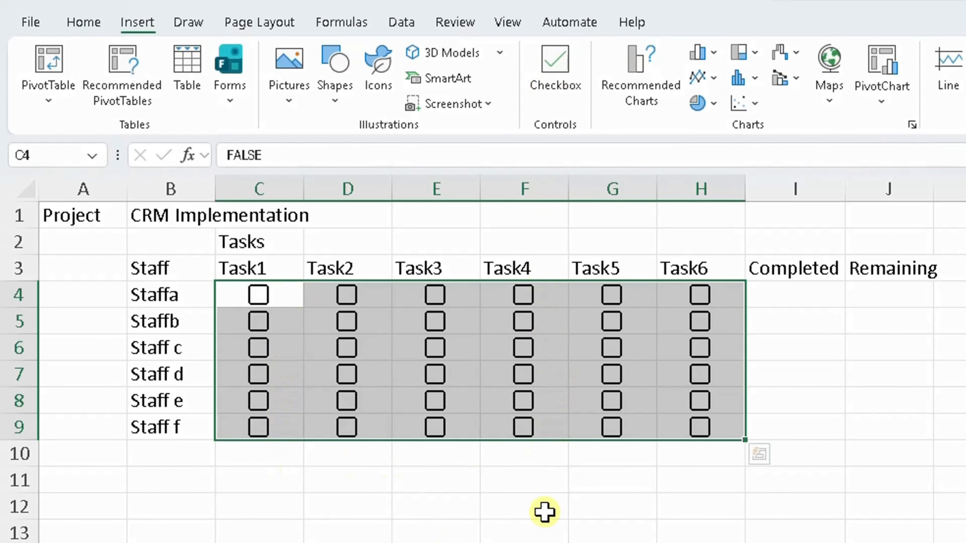
click(418, 511)
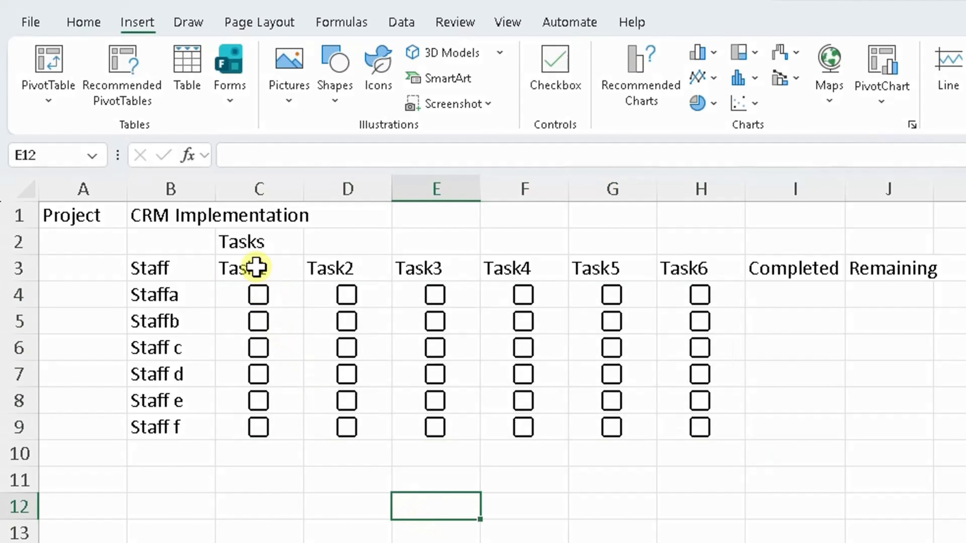
- Tick the Task1, Task2 and Task3 checkboxes for all six staff members in C4:E9
drag(255, 263, 250, 418)
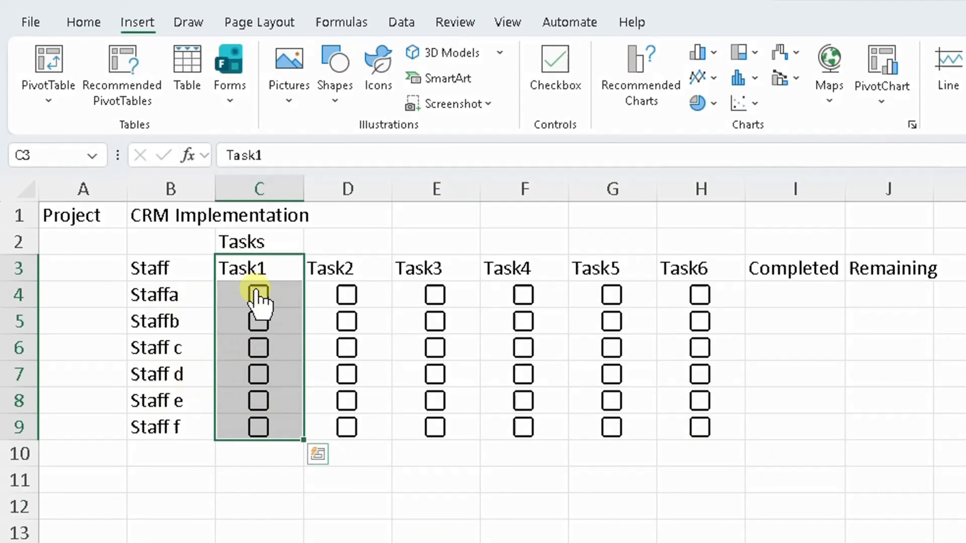
click(258, 296)
click(259, 321)
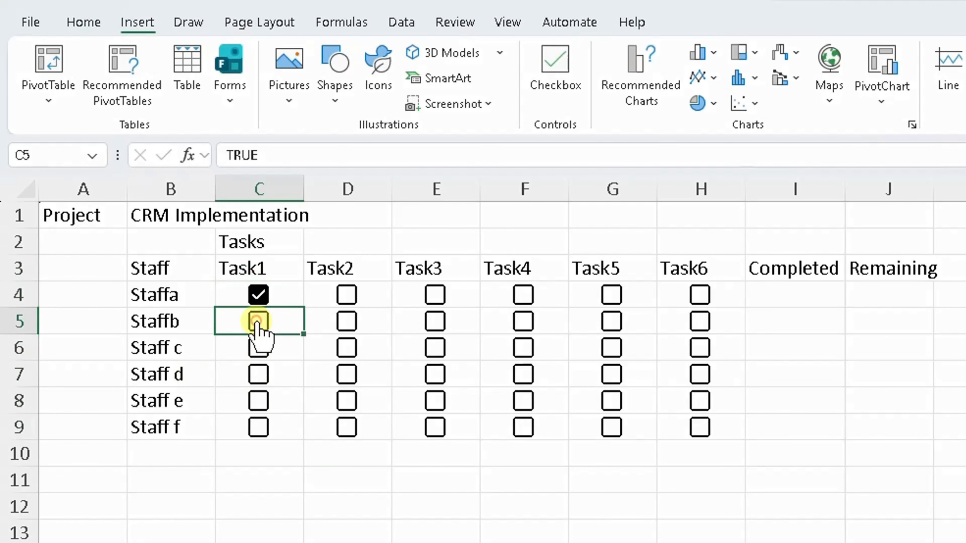
click(258, 347)
click(258, 375)
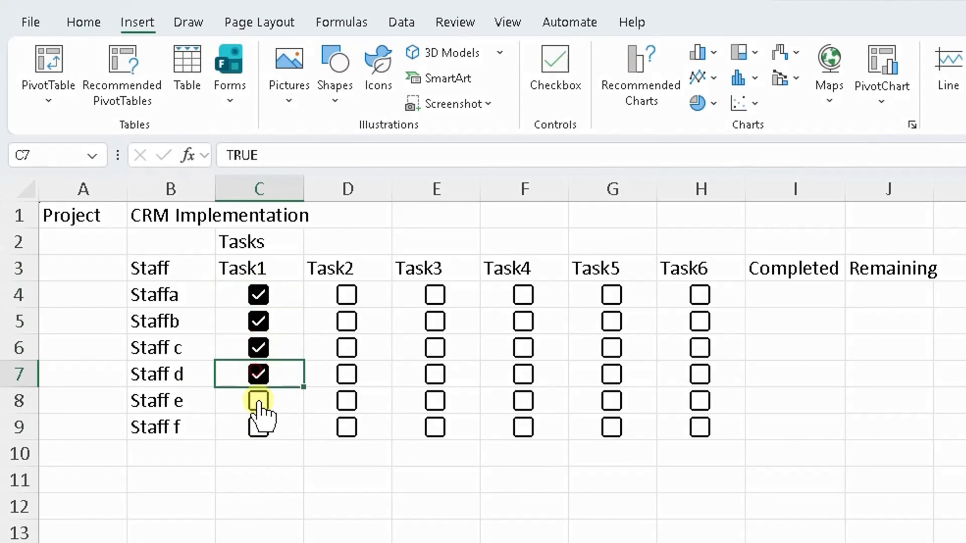
click(259, 401)
click(257, 428)
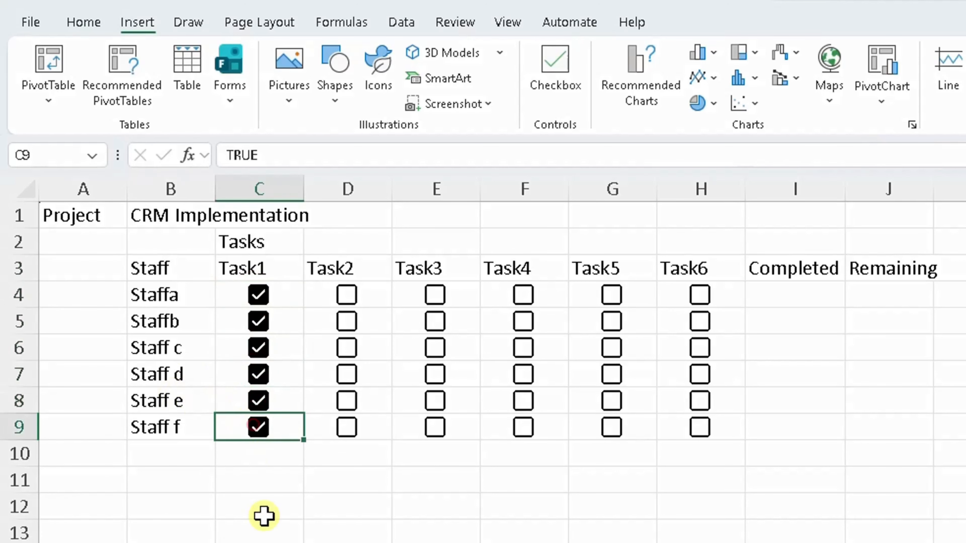
click(346, 295)
click(347, 318)
click(346, 348)
click(347, 375)
click(347, 401)
click(347, 428)
click(436, 296)
click(436, 321)
click(435, 348)
click(426, 380)
click(428, 401)
click(428, 427)
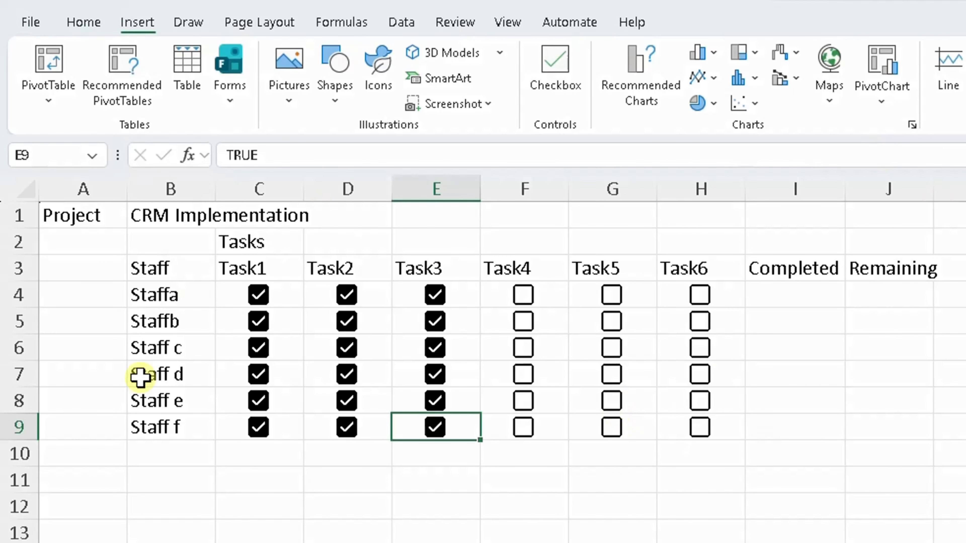
- Tick the Task6 and Task5 checkboxes for Staffa
click(772, 297)
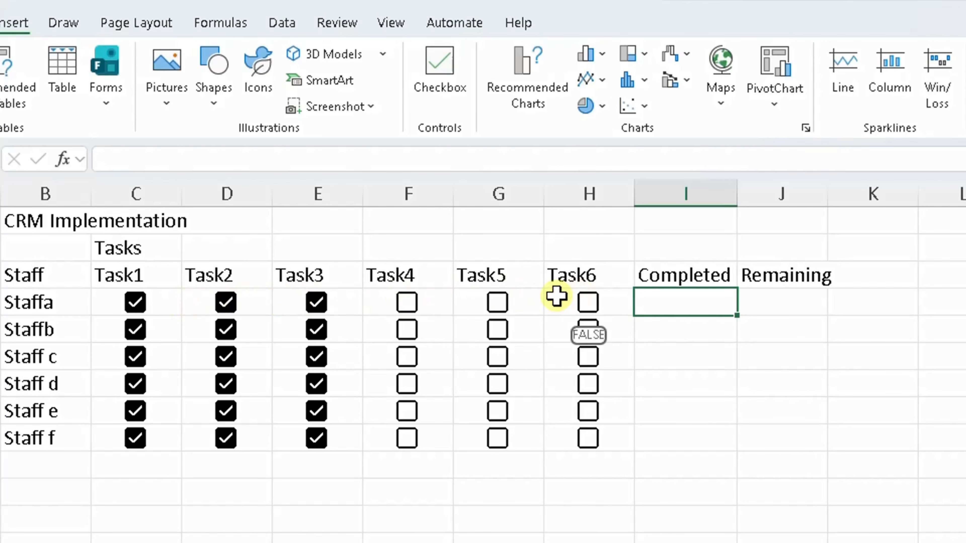
click(24, 307)
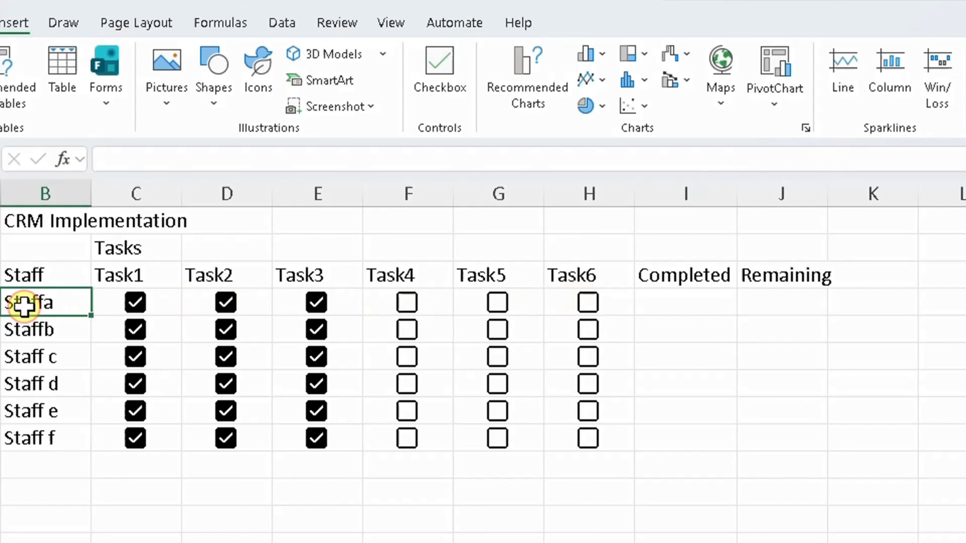
click(106, 302)
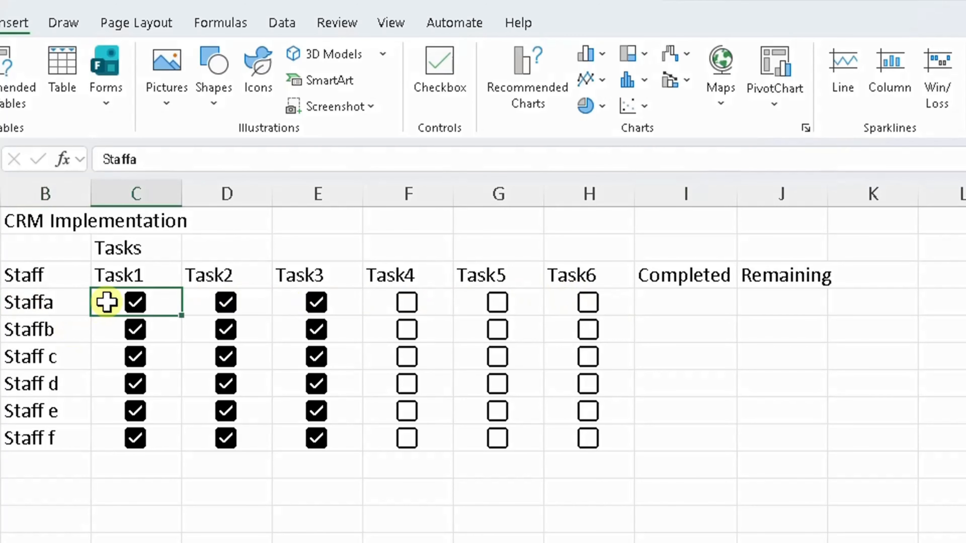
click(244, 302)
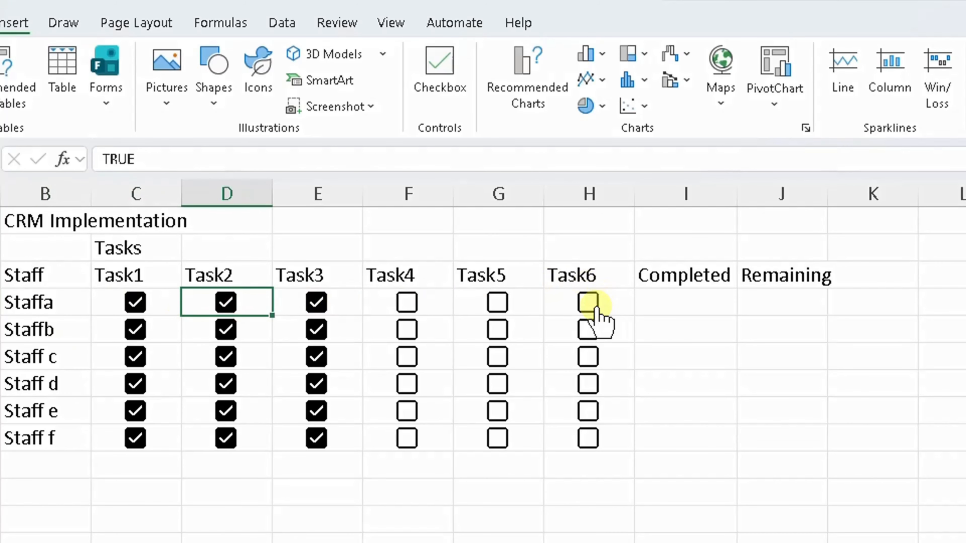
click(588, 302)
click(497, 303)
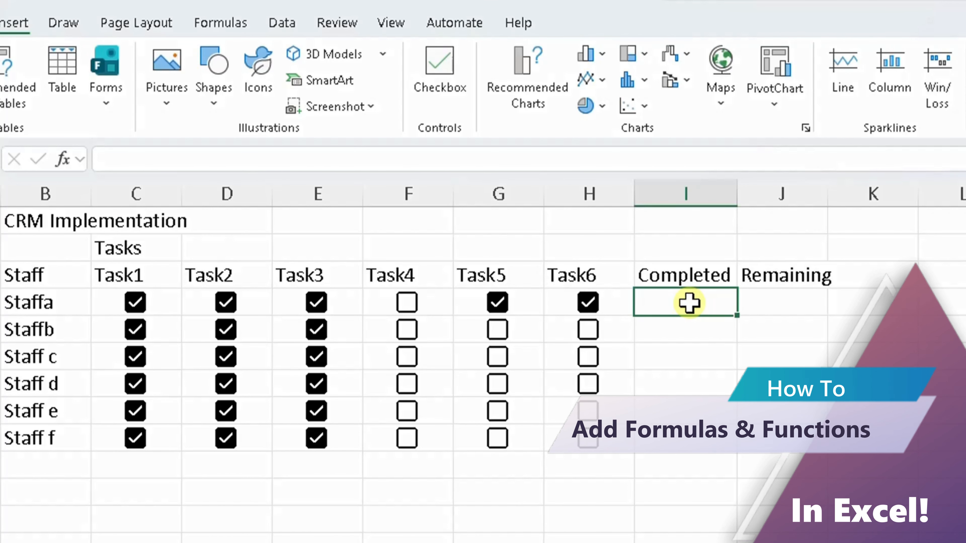
- Enter the formula =COUNTIF(C4:H4,TRUE)/COUNTA(C4:H4) in I4 to calculate Staffa's completed share
text(=)
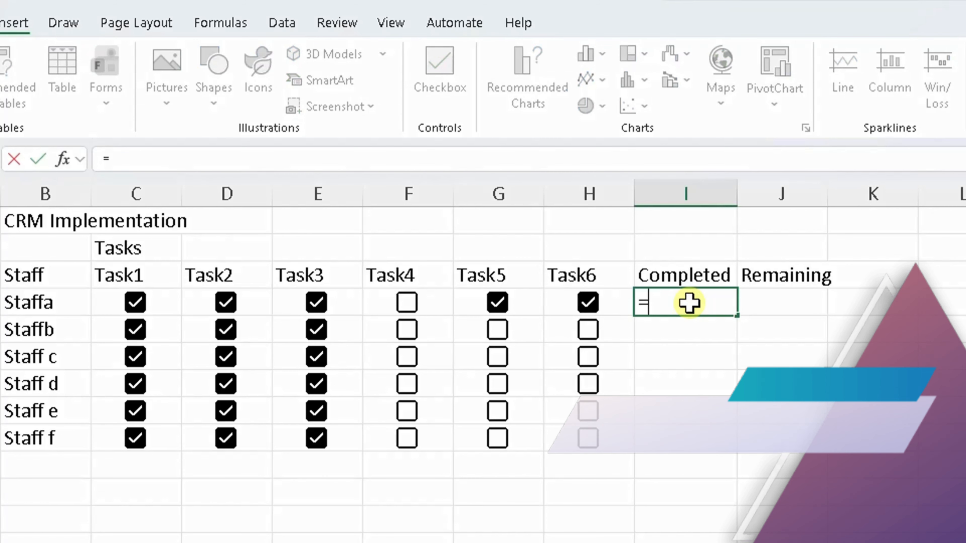
text(countif()
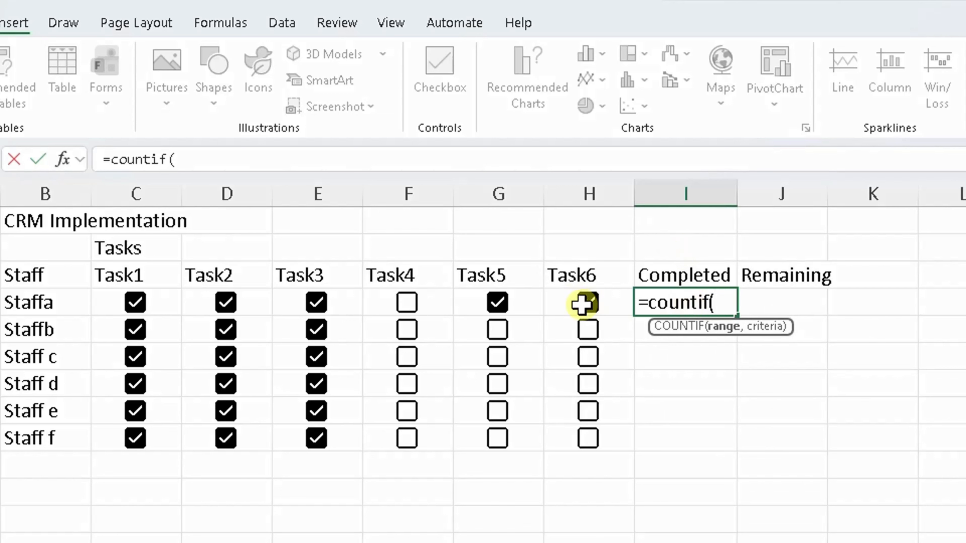
drag(557, 305, 145, 303)
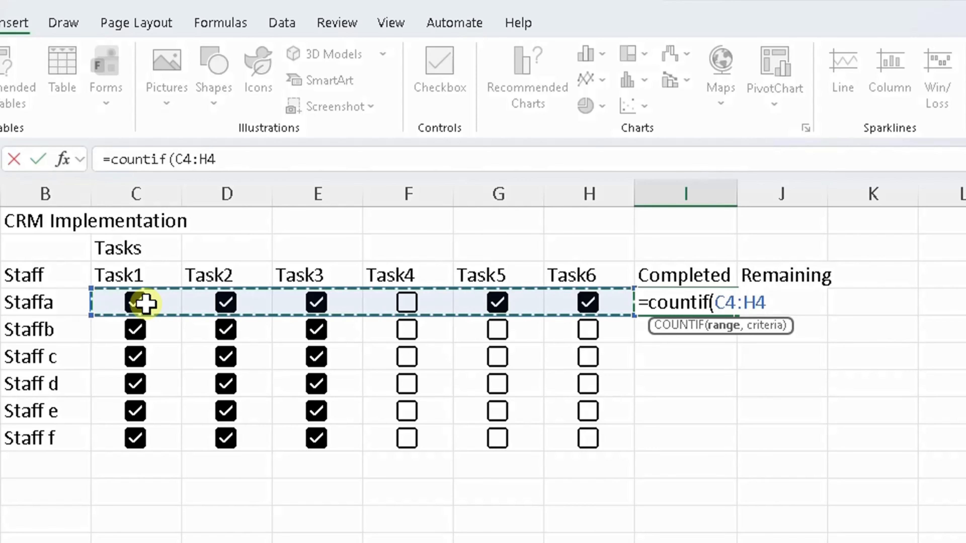
click(145, 303)
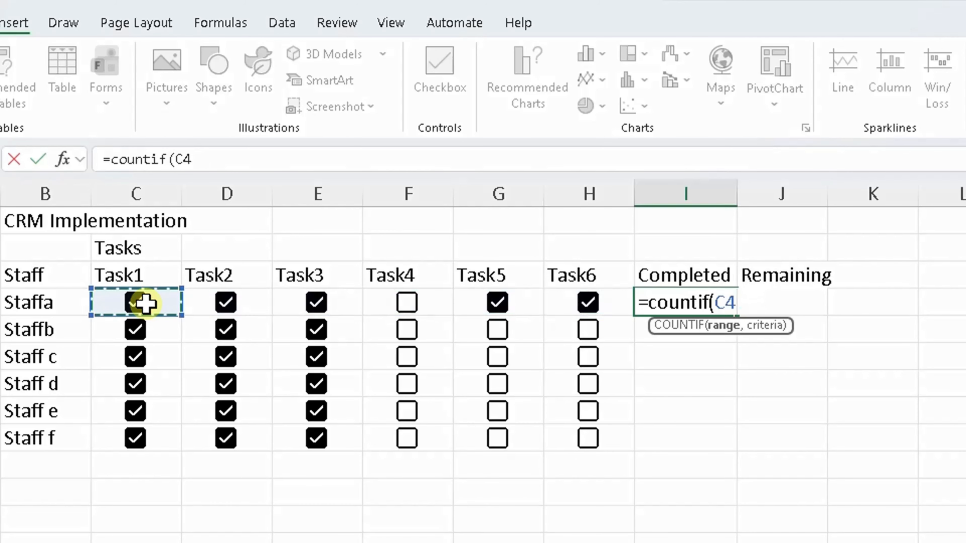
drag(146, 303, 555, 301)
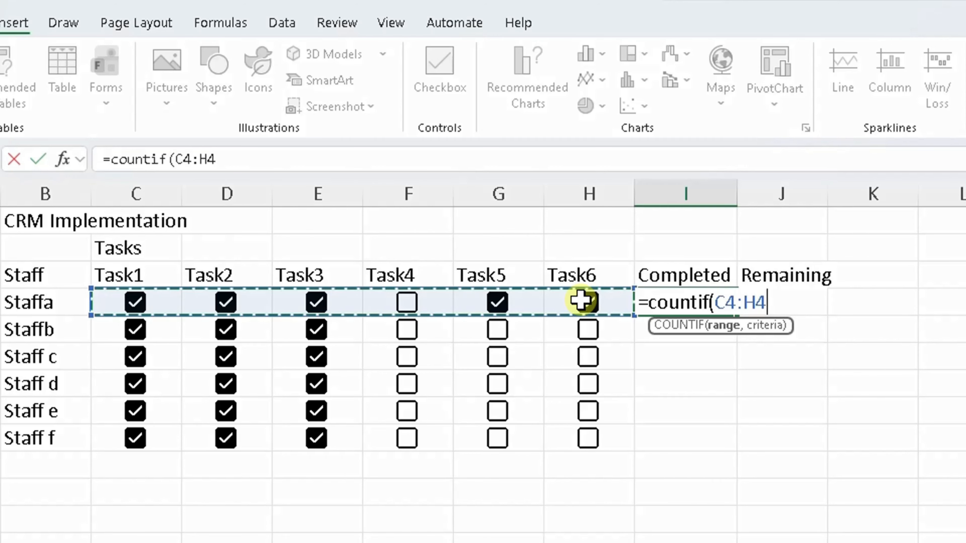
text(,)
text(TRU)
key(BackSpace)
text(RUE)/)
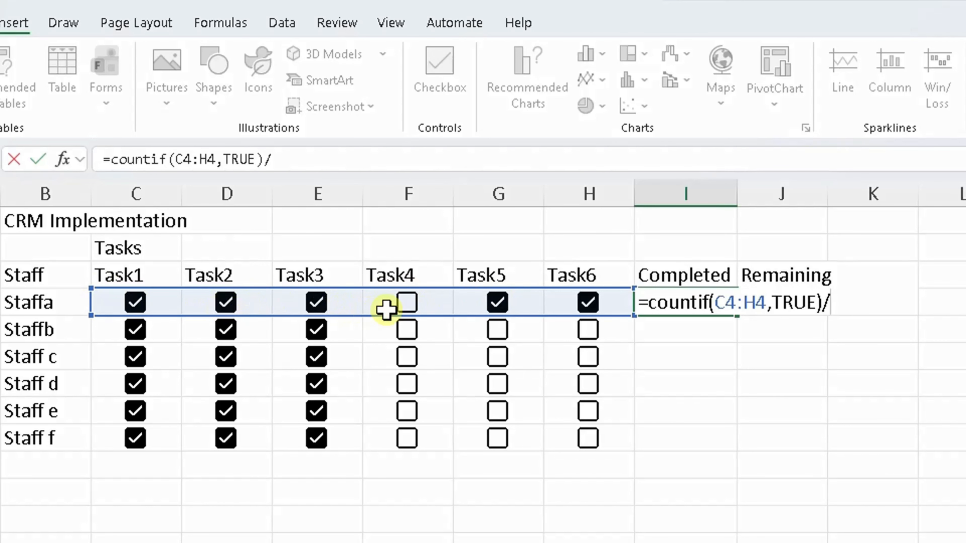
text(counta()
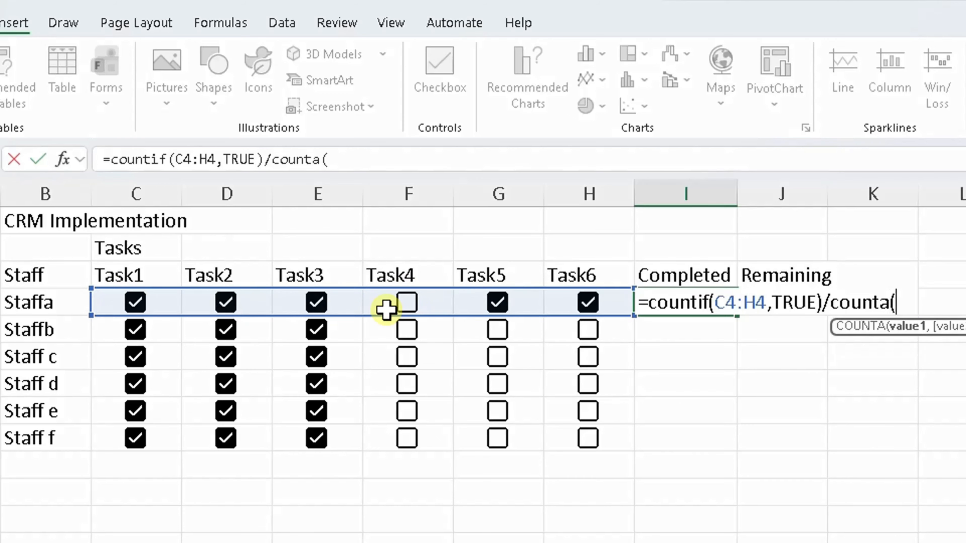
drag(611, 304, 169, 298)
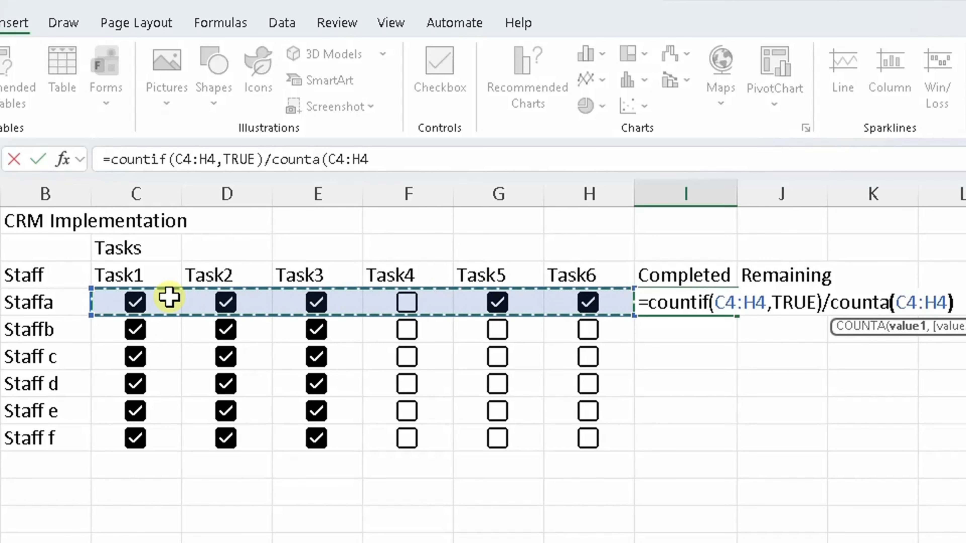
text())
key(Return)
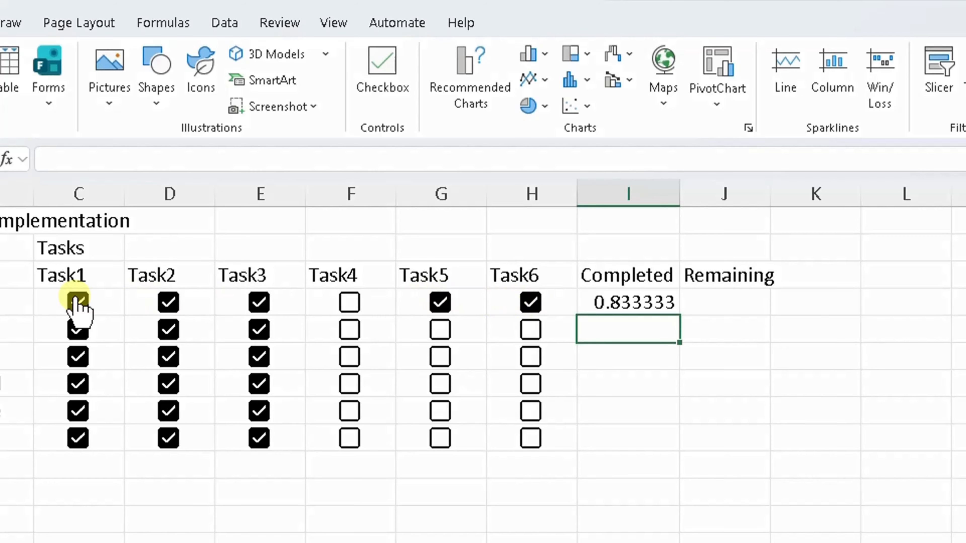
- Clear the Task5 and Task6 checkboxes for Staffa to test the Completed formula
click(439, 303)
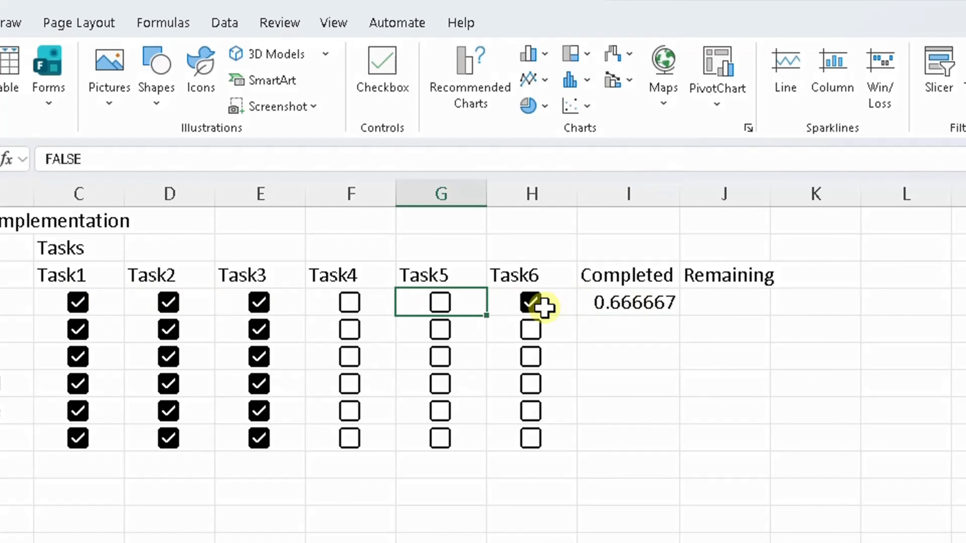
click(531, 303)
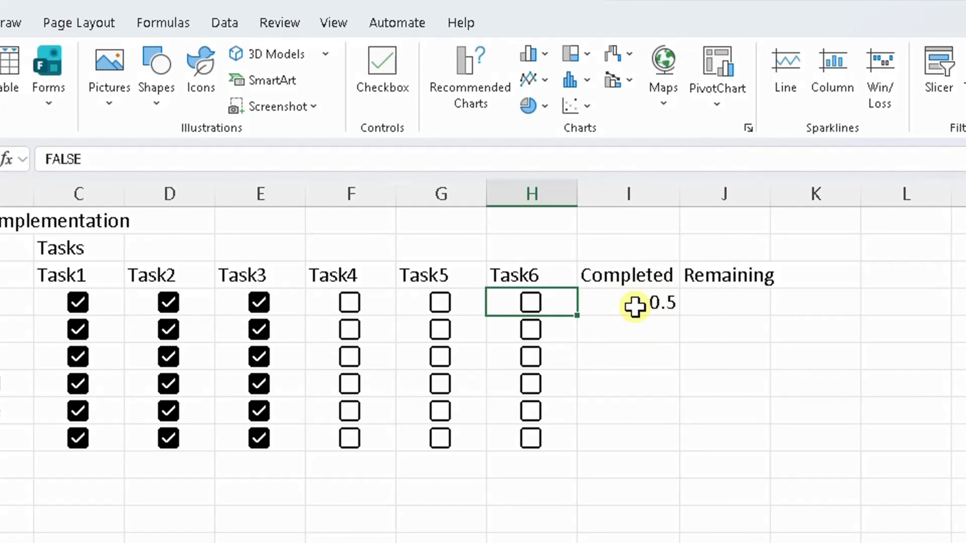
- Fill the Completed formula from I4 down to I9 for the remaining staff
click(627, 302)
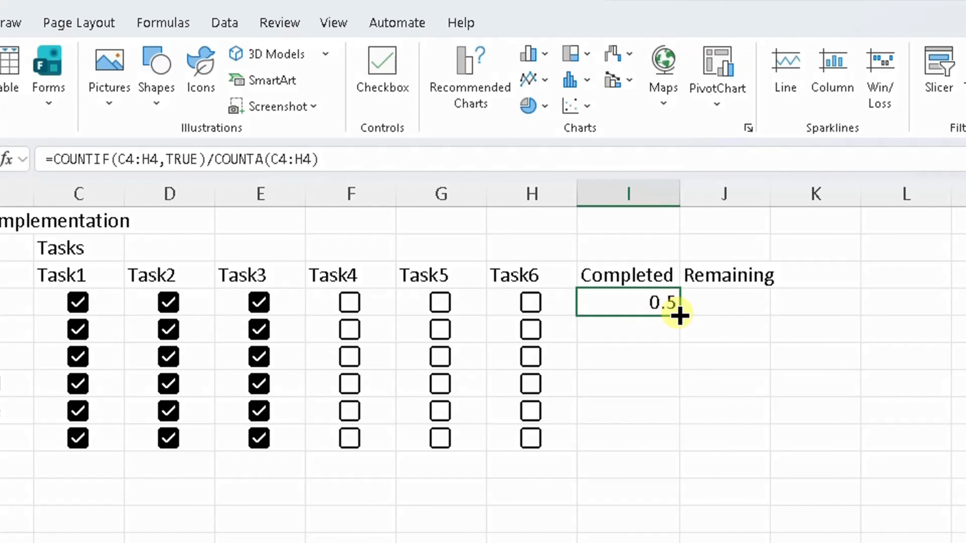
double_click(679, 316)
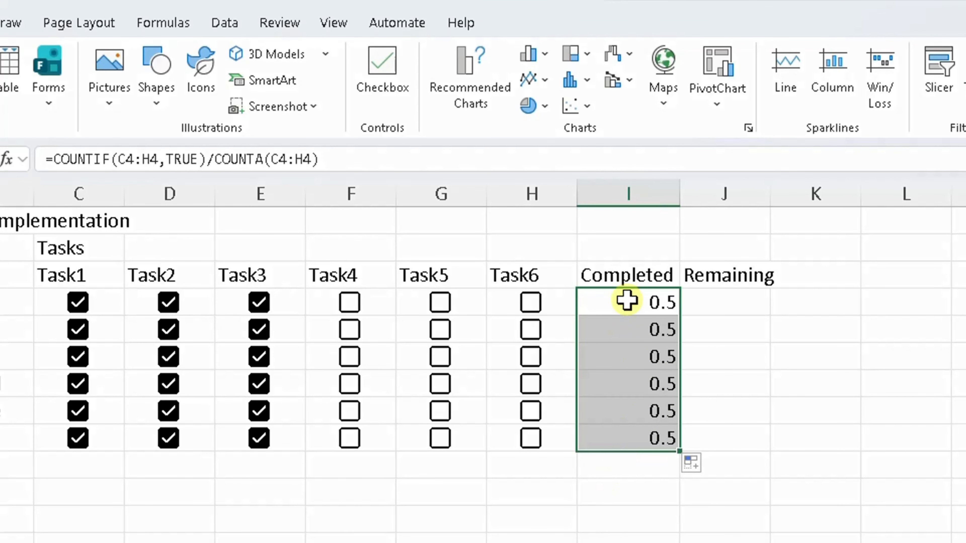
- Format the Completed values in I4:I9 as Percentage with one decimal place
drag(623, 306, 623, 430)
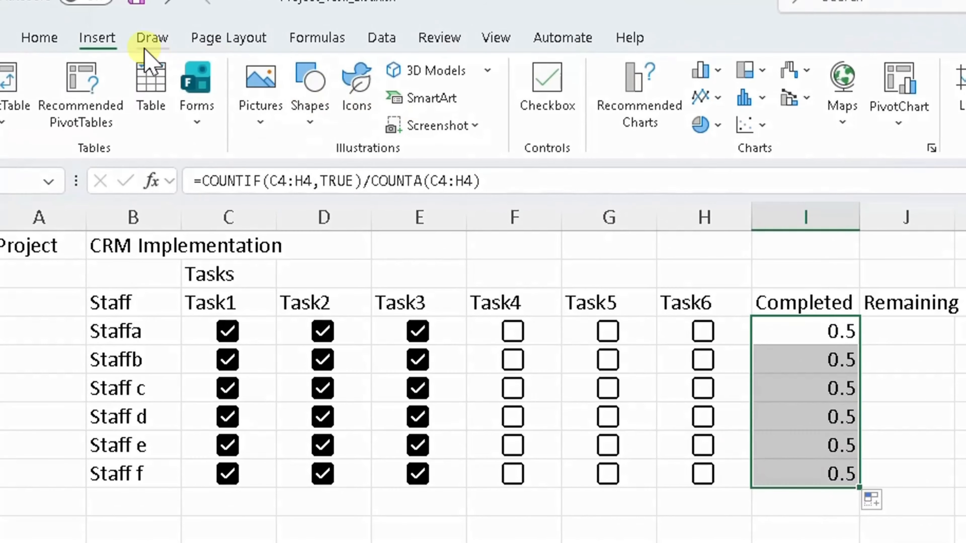
click(39, 37)
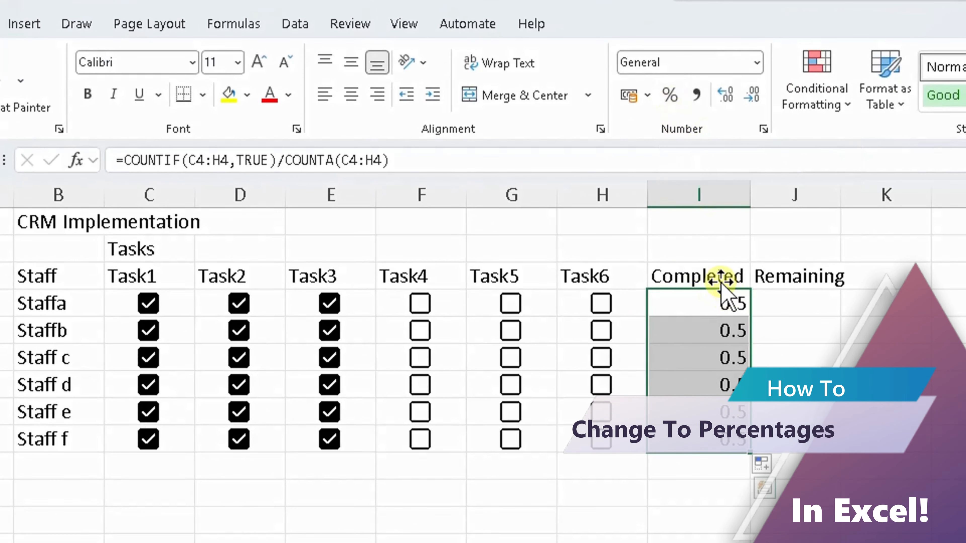
click(756, 63)
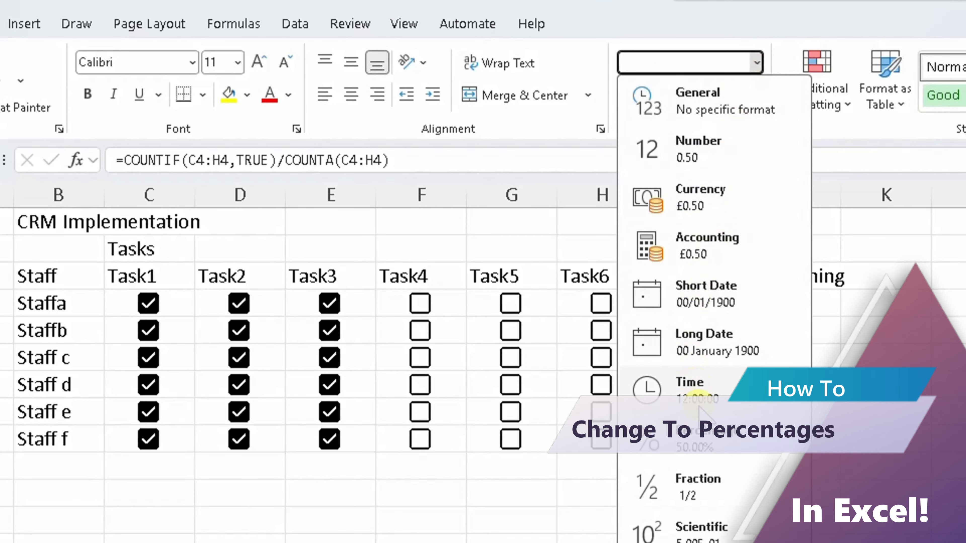
click(696, 437)
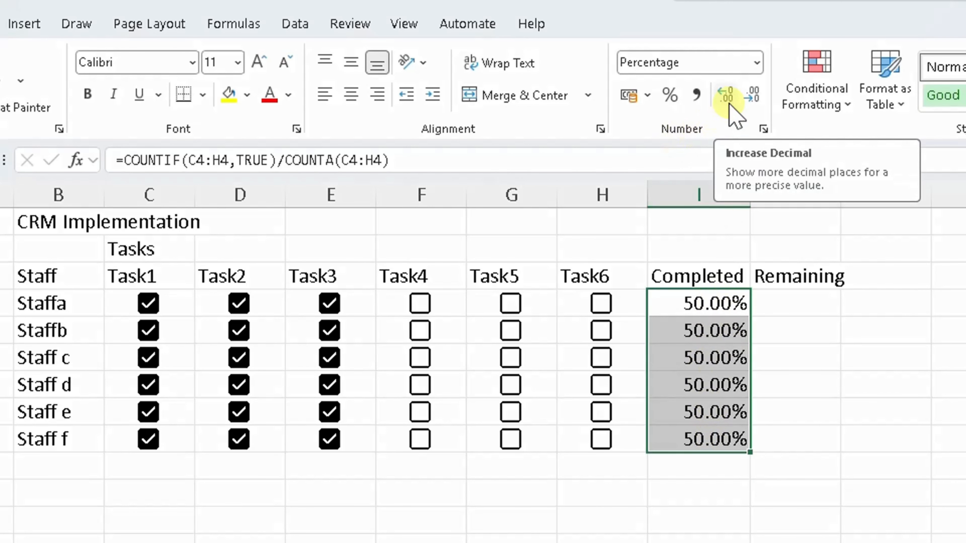
click(748, 99)
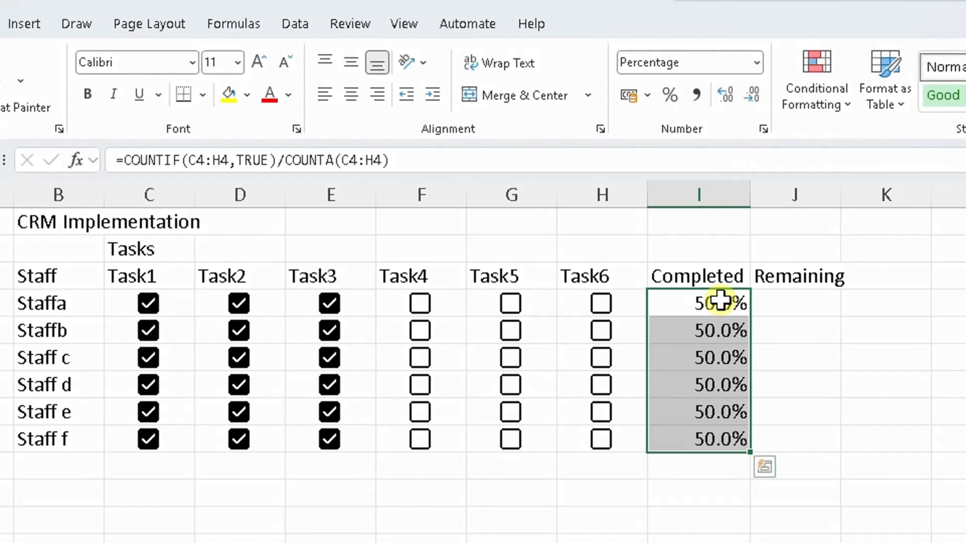
- Show the Completed values in I4:I9 without decimals and start a custom data bar formatting rule for them
click(749, 101)
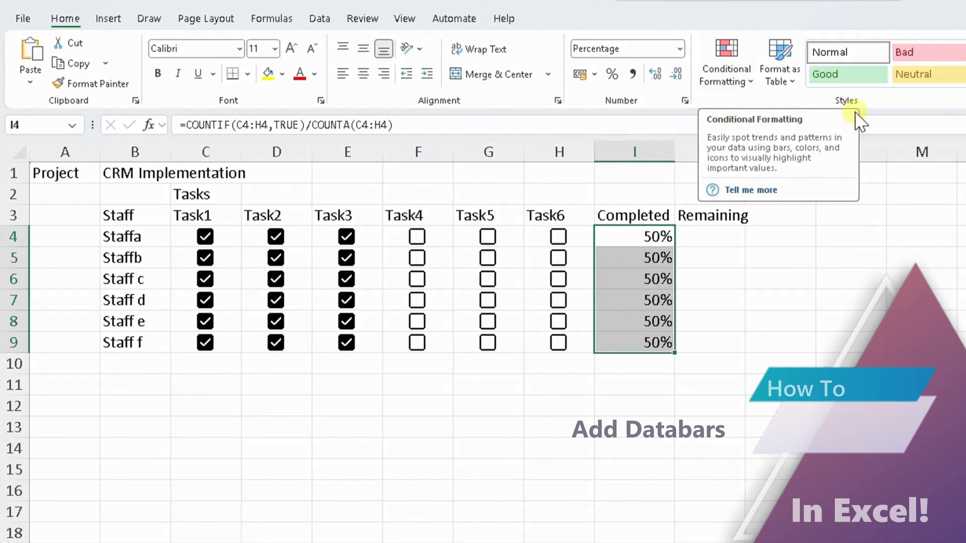
click(747, 86)
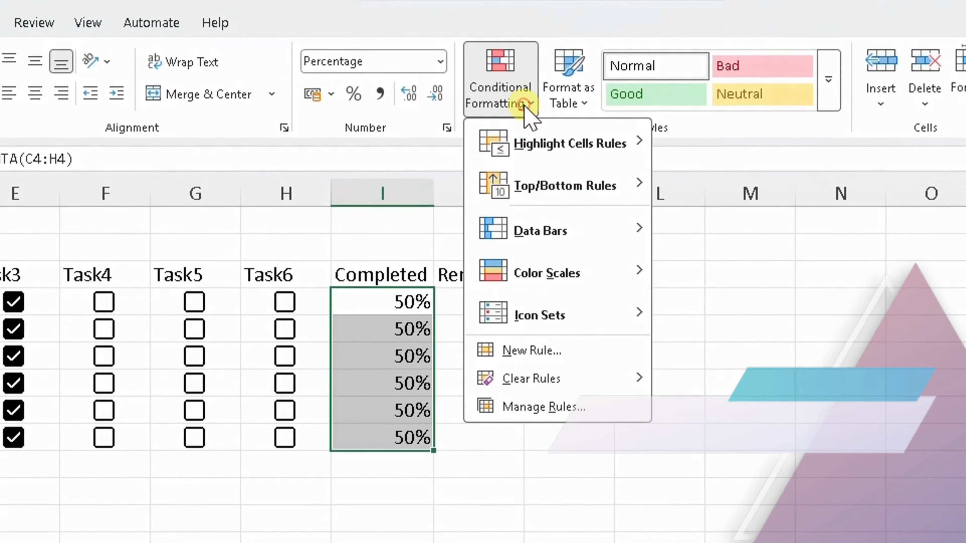
mouse_move(544, 233)
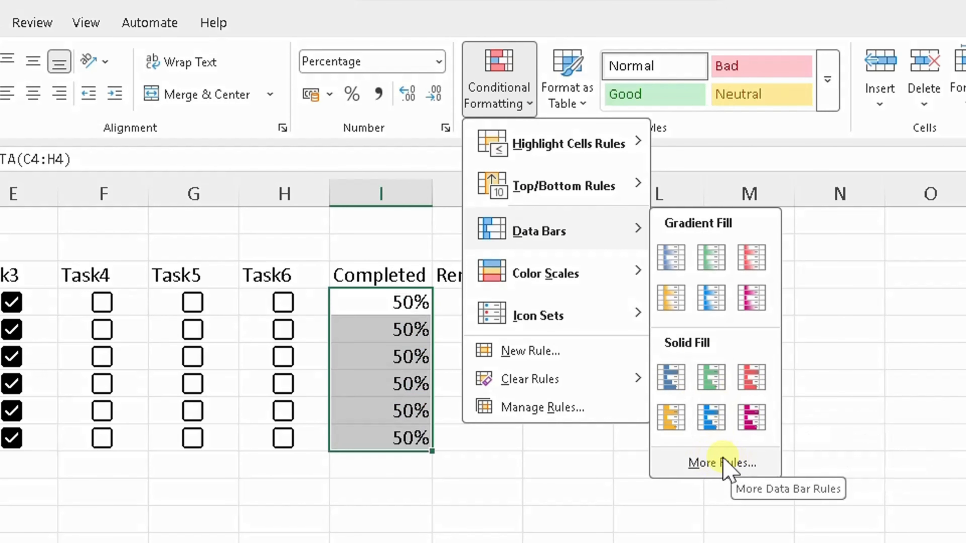
click(719, 464)
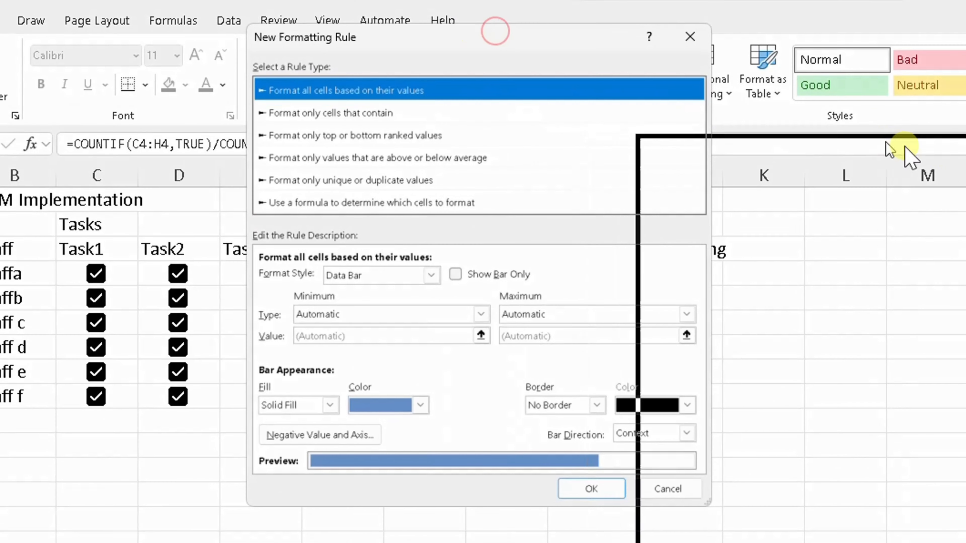
drag(905, 147, 965, 159)
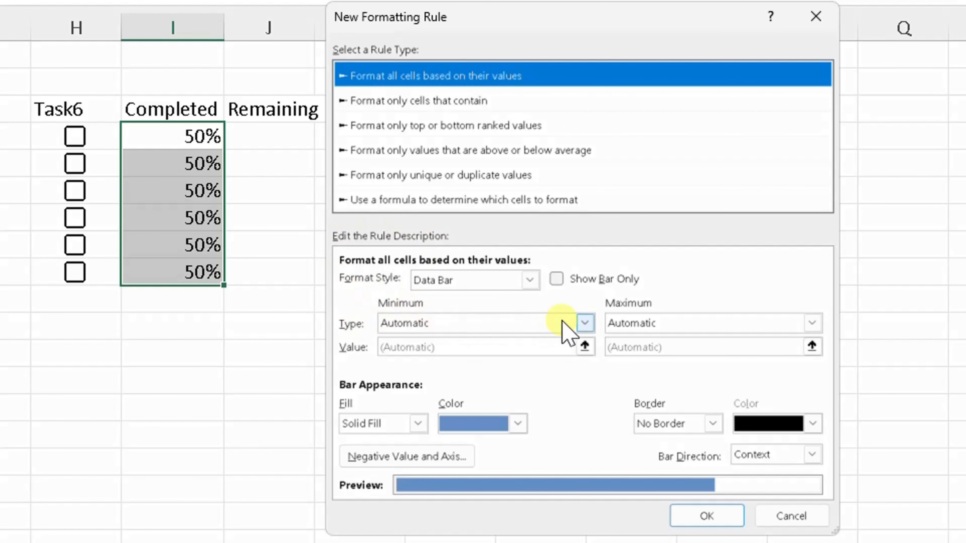
- Set the data bar rule's minimum to Number 0 and its maximum to Number 1
click(584, 322)
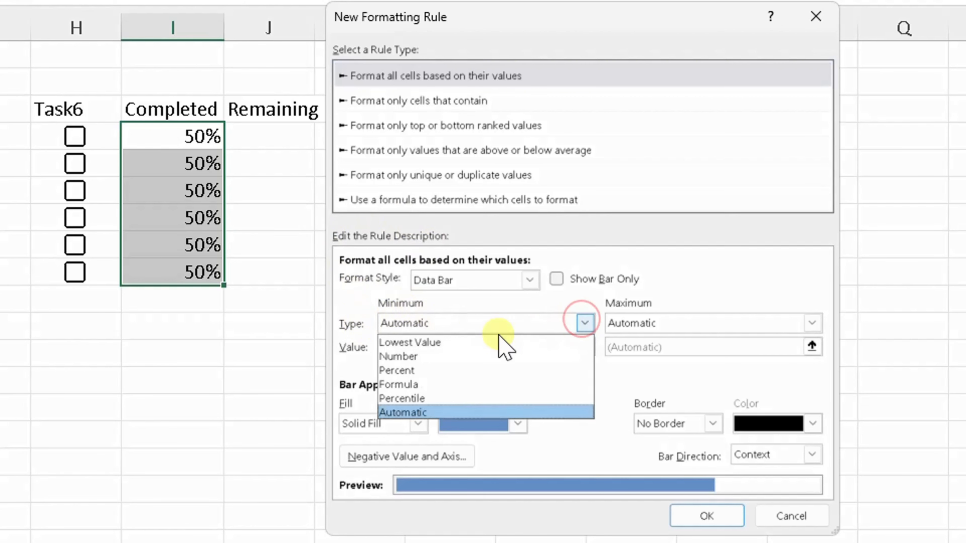
click(492, 353)
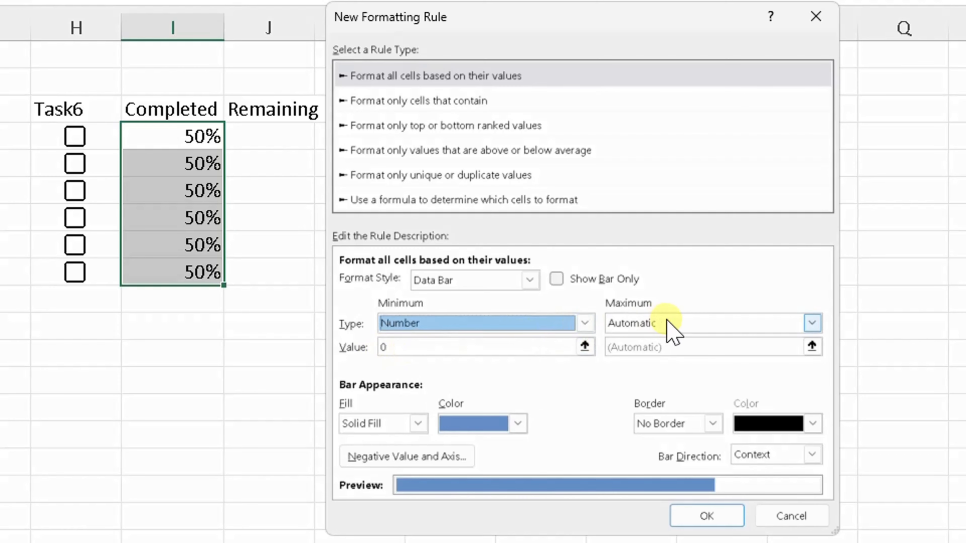
click(638, 323)
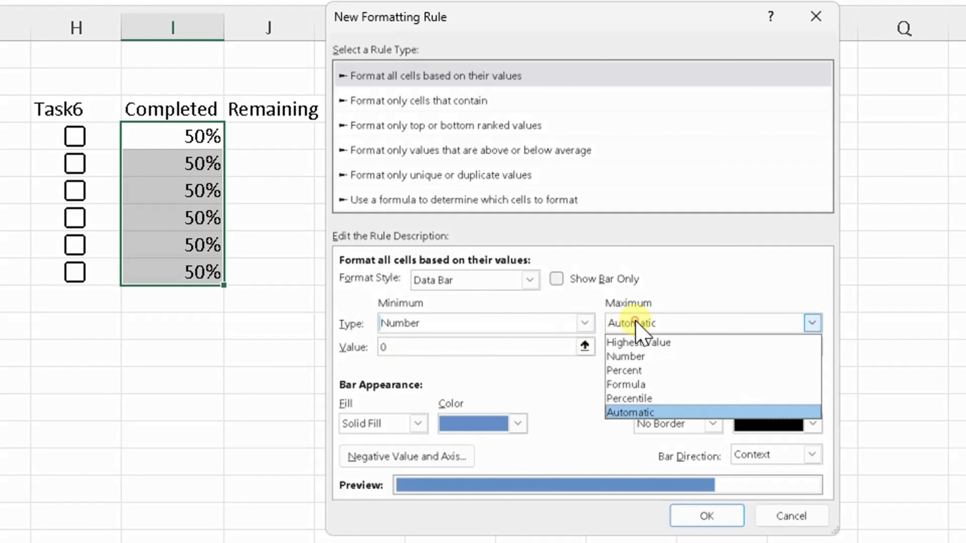
click(639, 354)
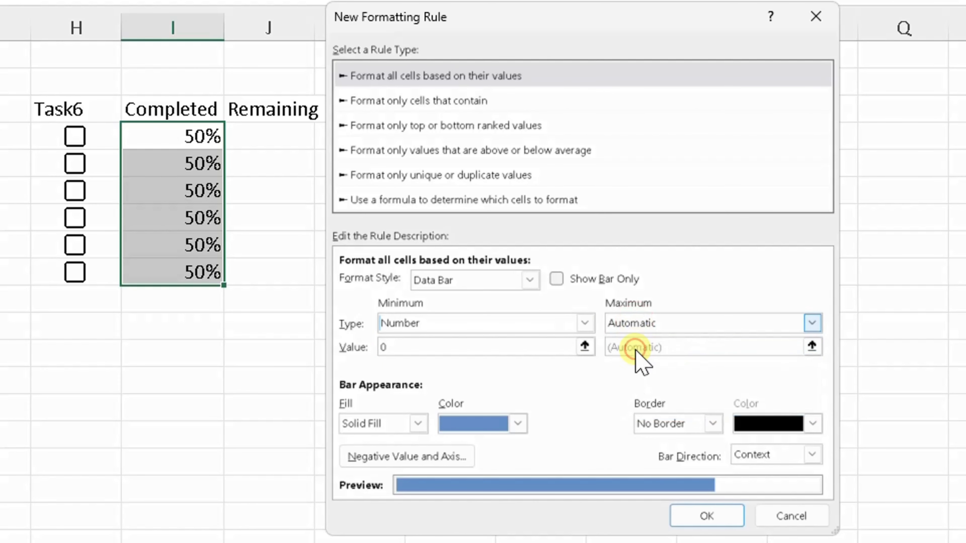
click(610, 346)
text(1)
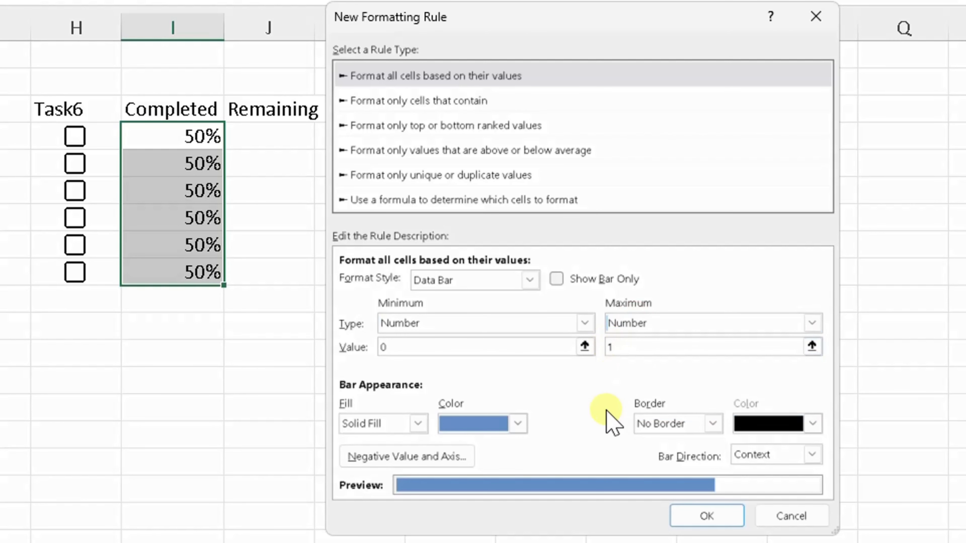
- Set the data bar fill color to standard green and apply the rule to the Completed cells
click(519, 424)
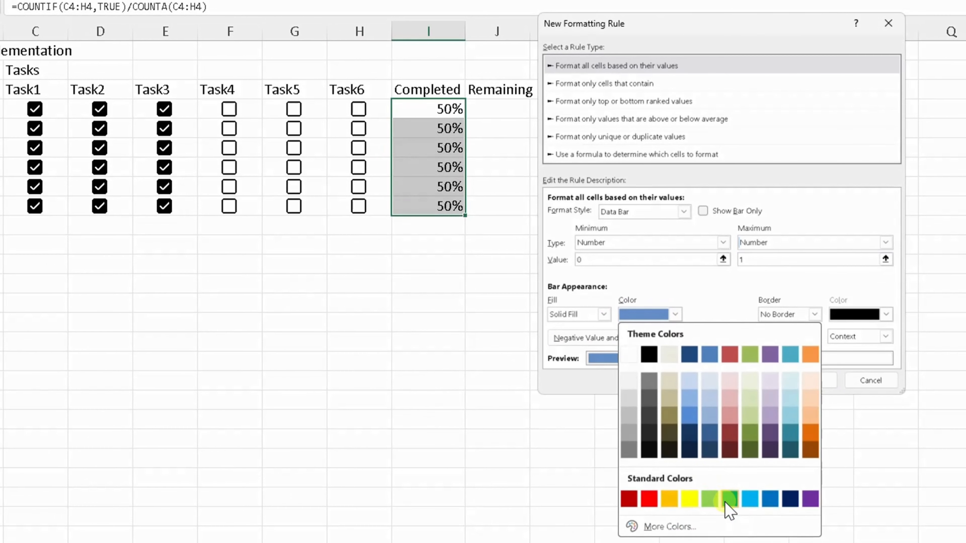
click(727, 501)
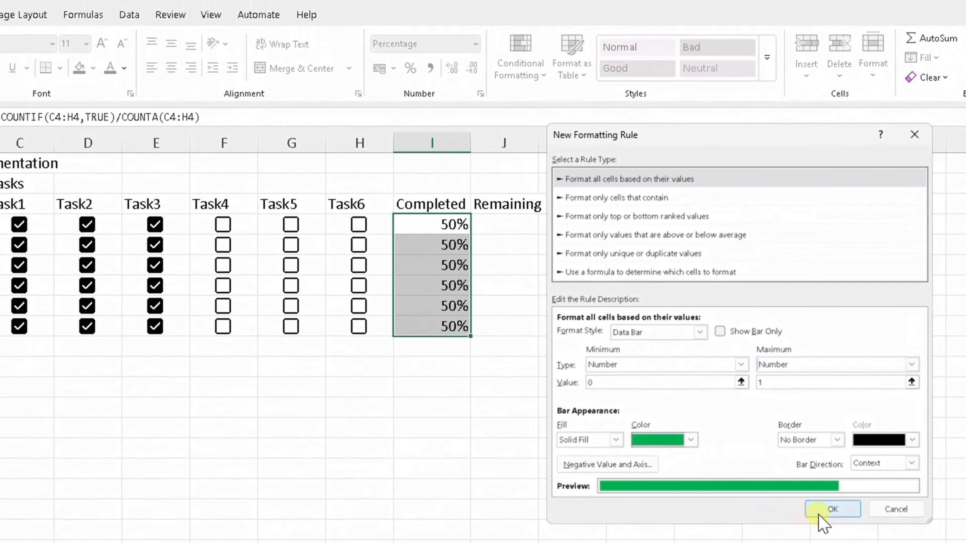
click(819, 514)
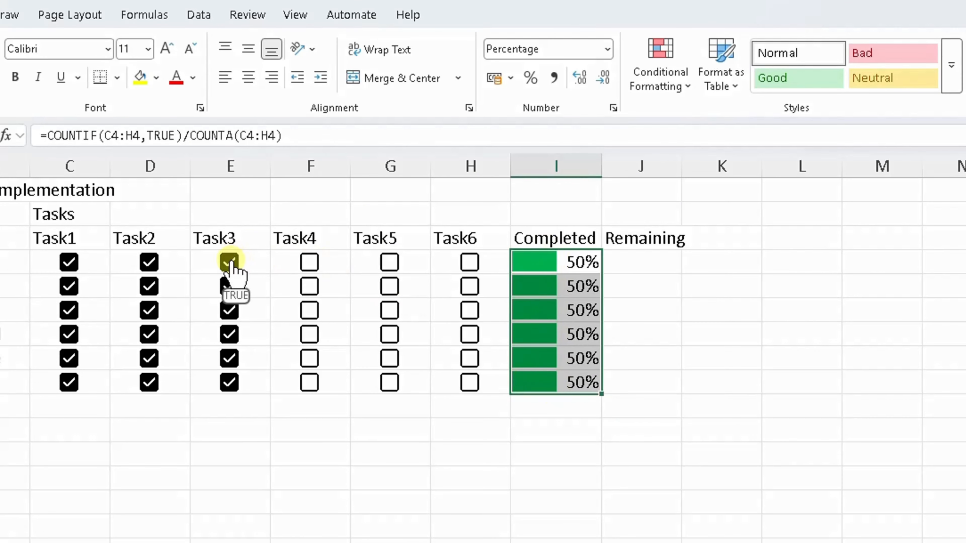
- Clear the Task3, Task2 and Task1 checkboxes for Staffa to test the Completed data bar
click(229, 262)
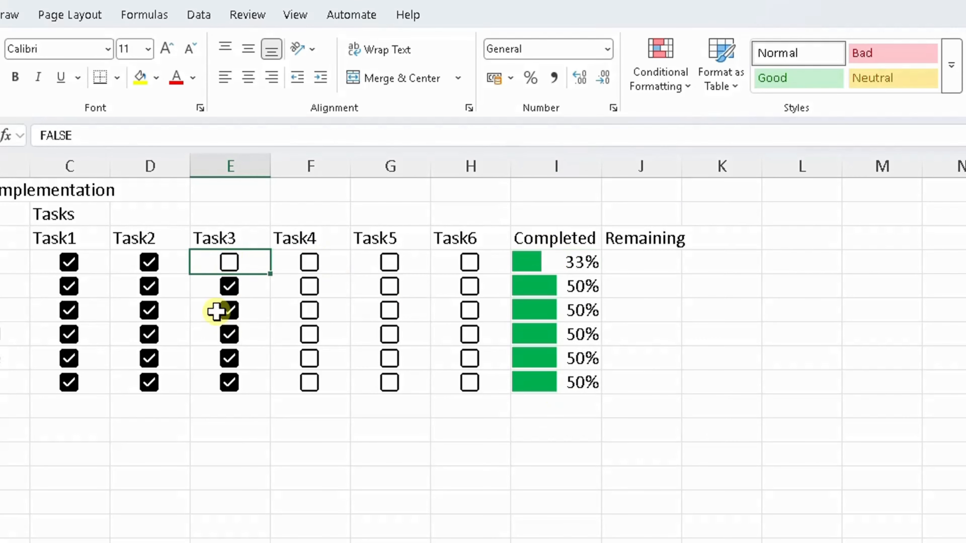
click(154, 265)
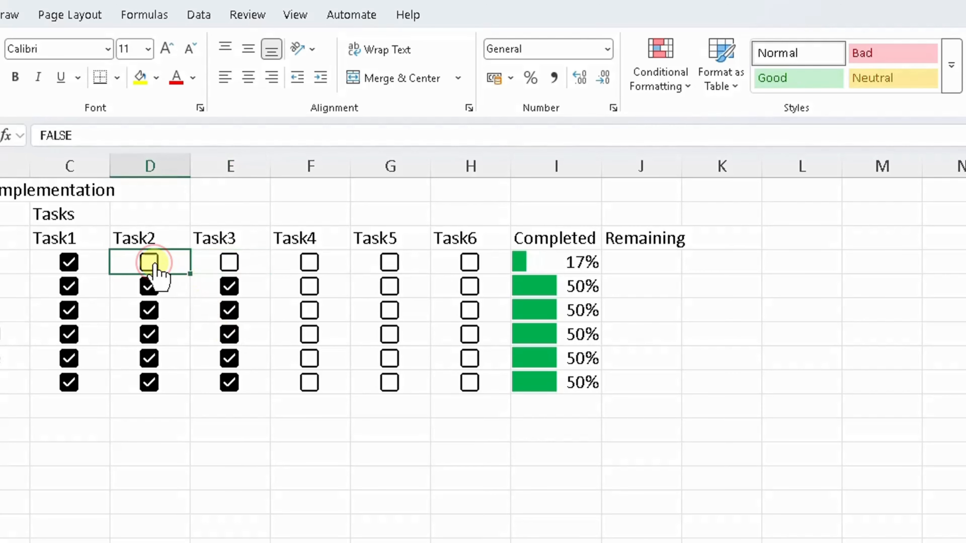
click(72, 264)
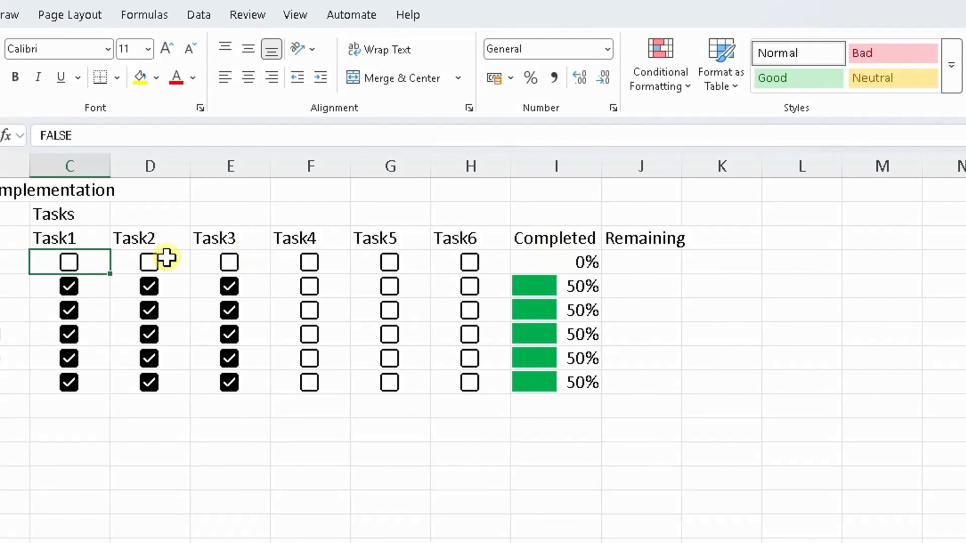
- Tick all six task checkboxes, Task1 to Task6, for Staffa
click(148, 263)
click(309, 262)
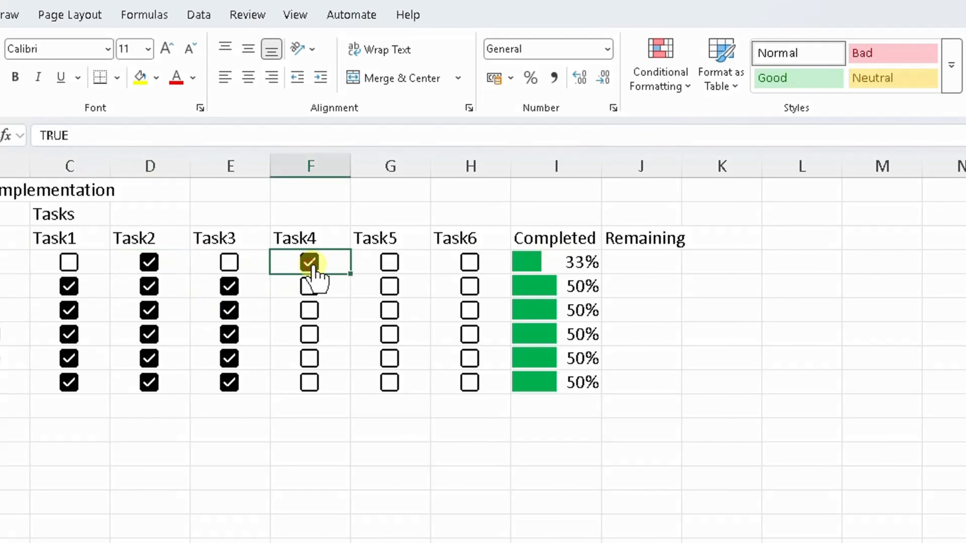
click(388, 262)
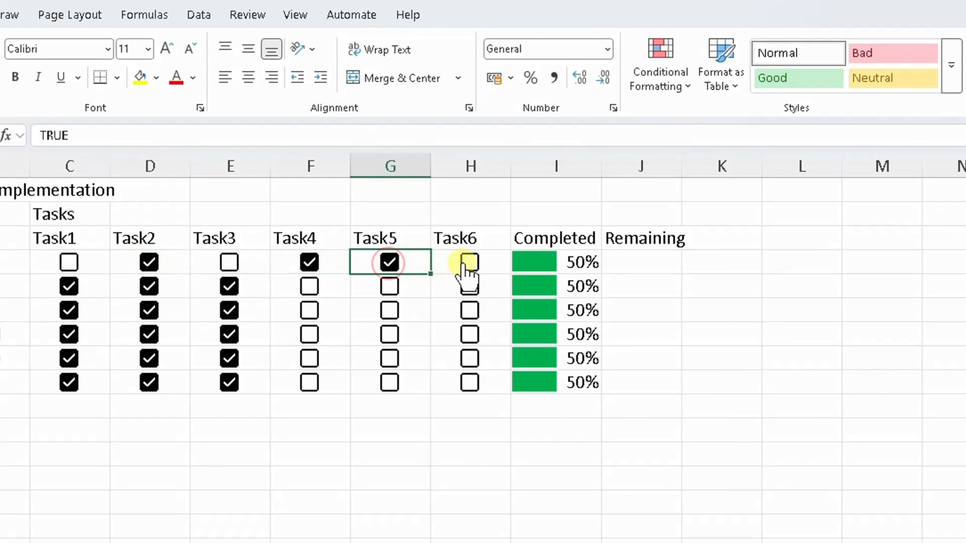
click(467, 263)
click(229, 264)
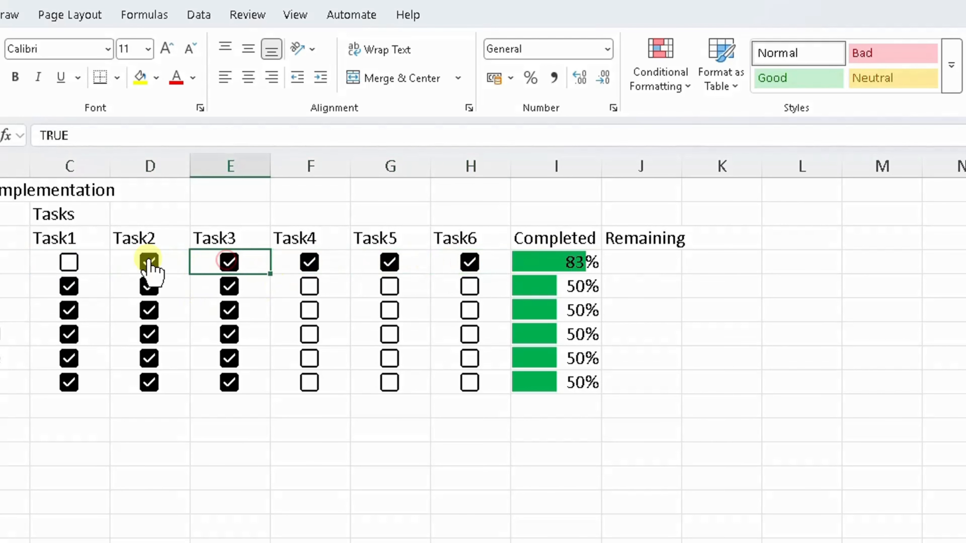
click(72, 265)
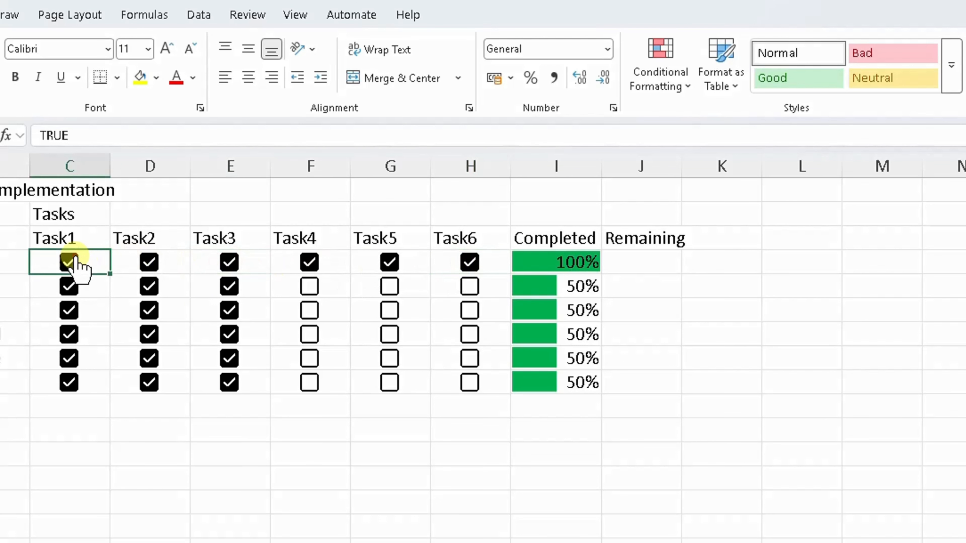
click(148, 264)
click(149, 264)
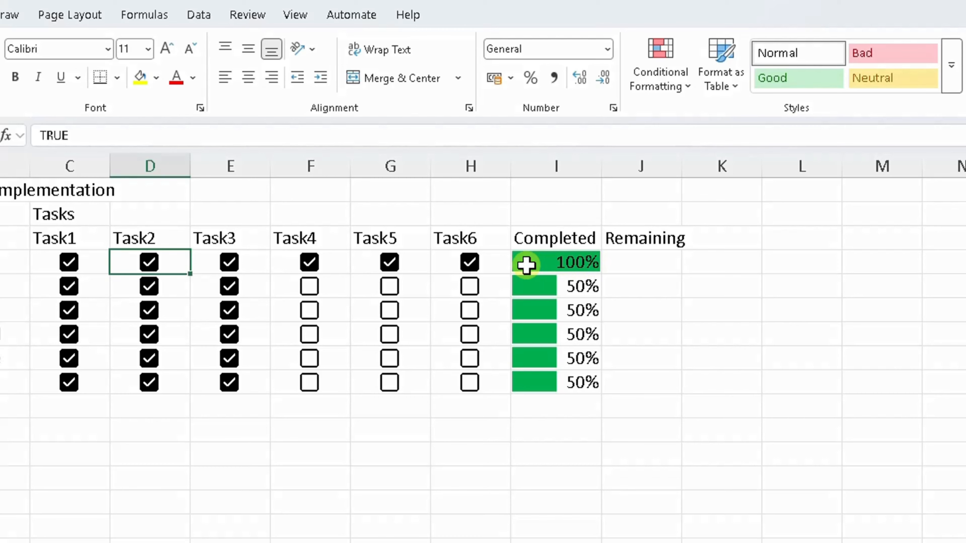
- Tick the Task4, Task5 and Task6 checkboxes for Staffb, Staff c and Staff d
click(389, 286)
click(390, 310)
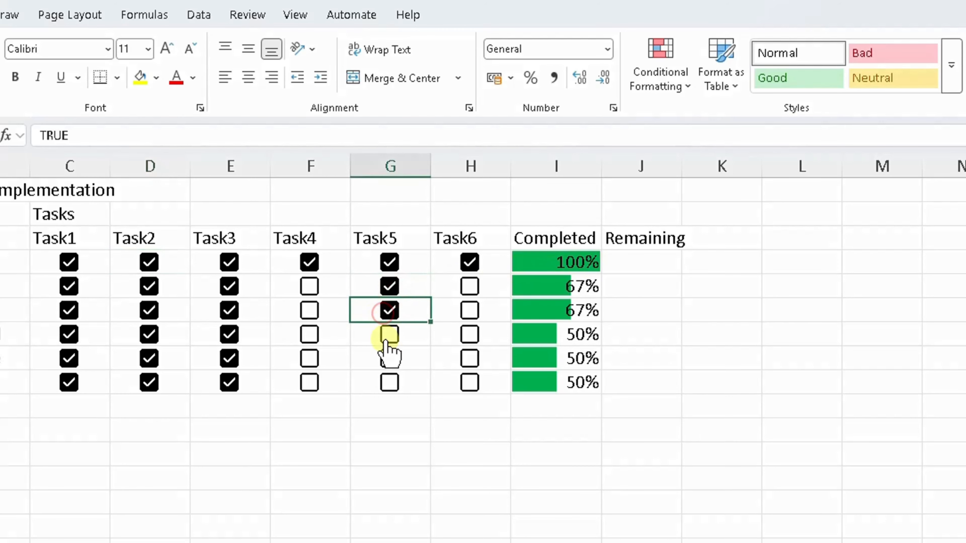
click(387, 335)
click(309, 334)
click(309, 310)
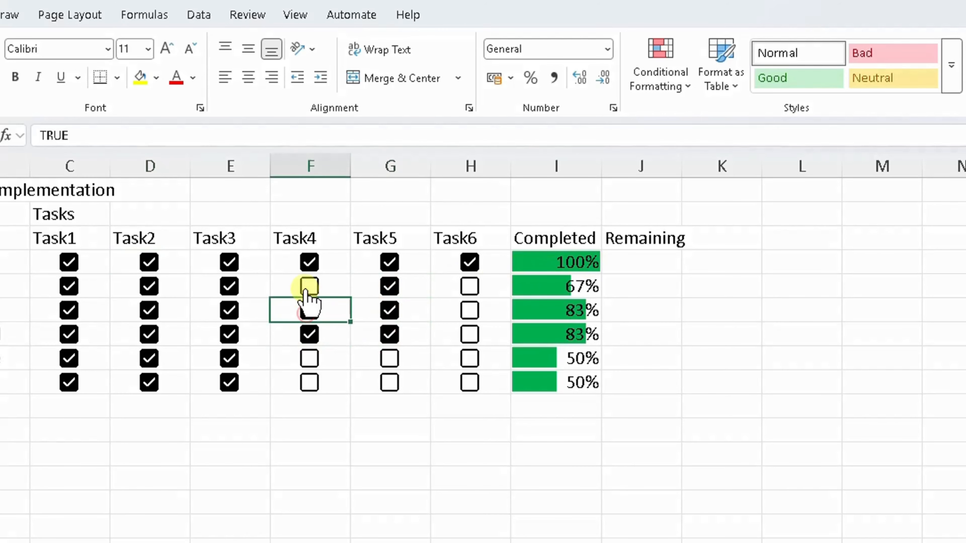
click(309, 286)
click(464, 287)
click(466, 311)
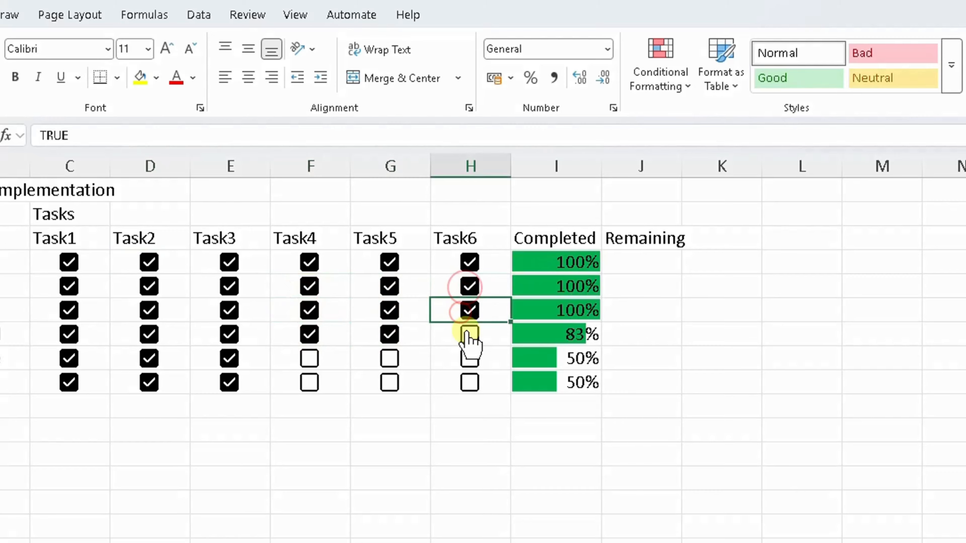
click(467, 335)
- Tick Task4 and Task5 for Staff e and Task5 for Staff f, leaving Task6 unticked for both
click(468, 359)
click(389, 358)
click(308, 358)
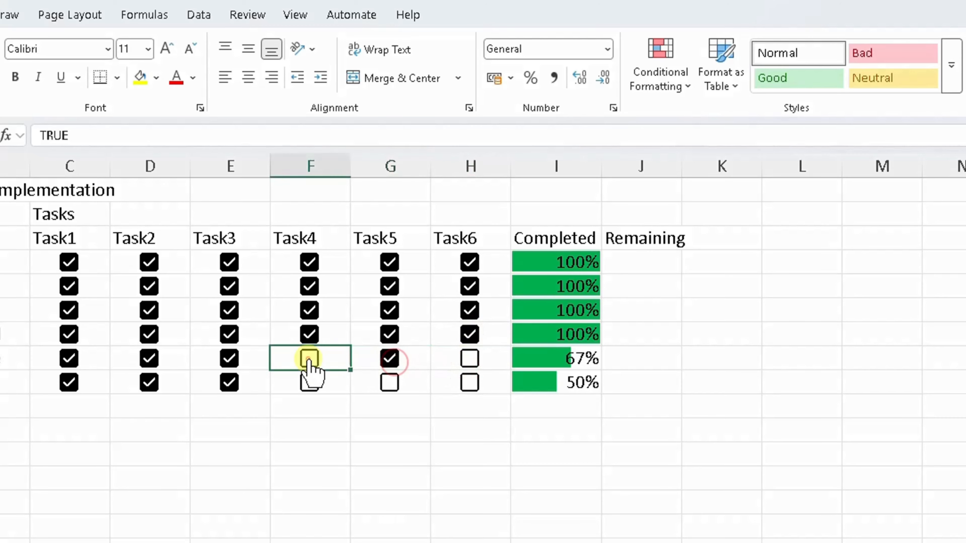
click(389, 382)
- Enter the formula =1-I4 in J4 to calculate Staffa's remaining share
click(654, 260)
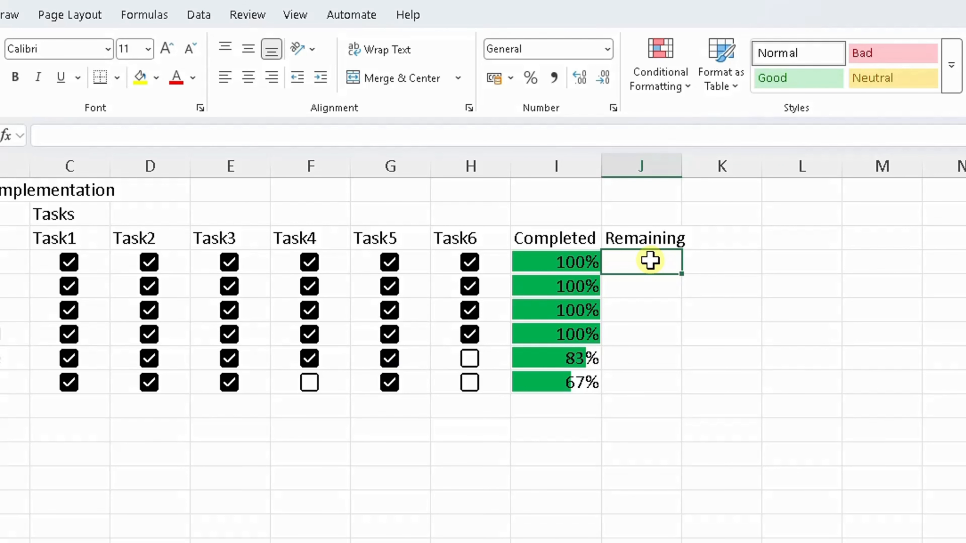
text(=1-)
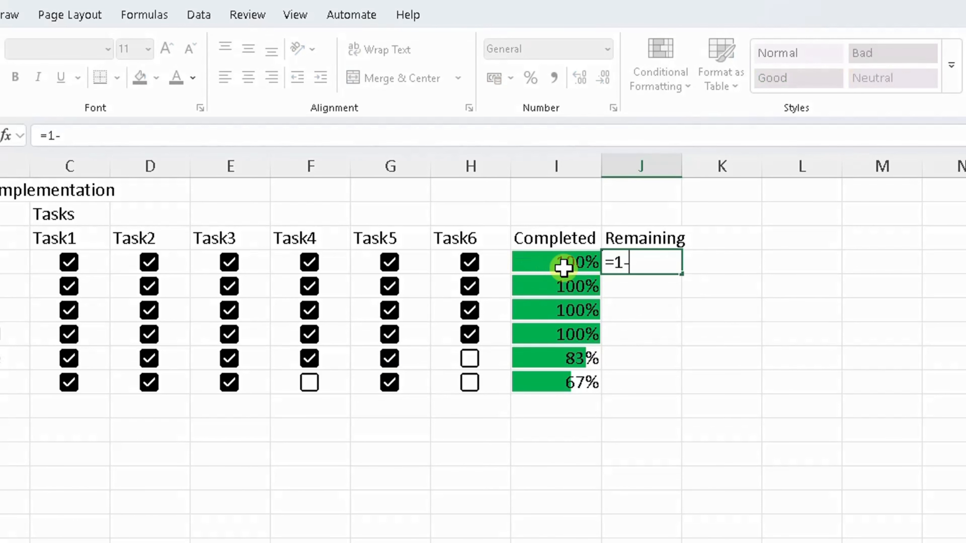
click(555, 263)
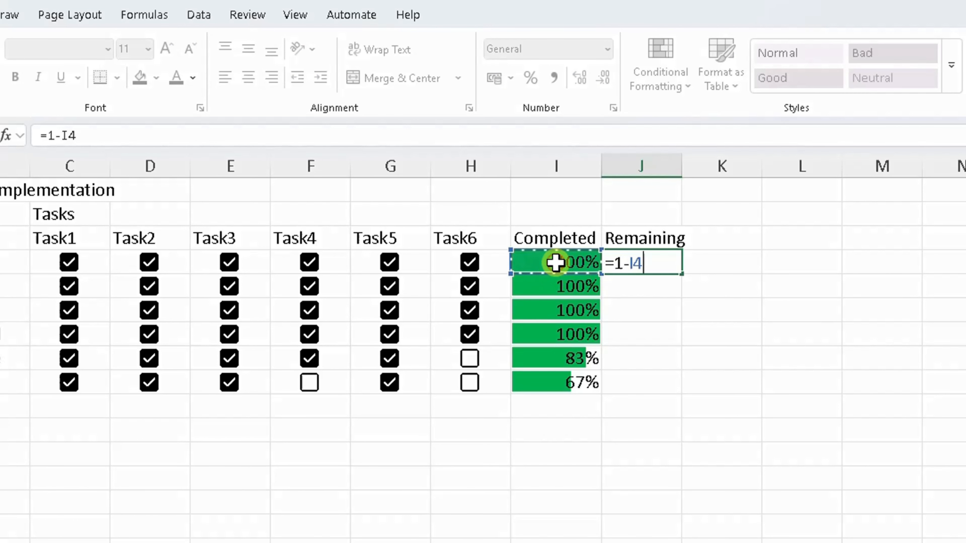
key(Return)
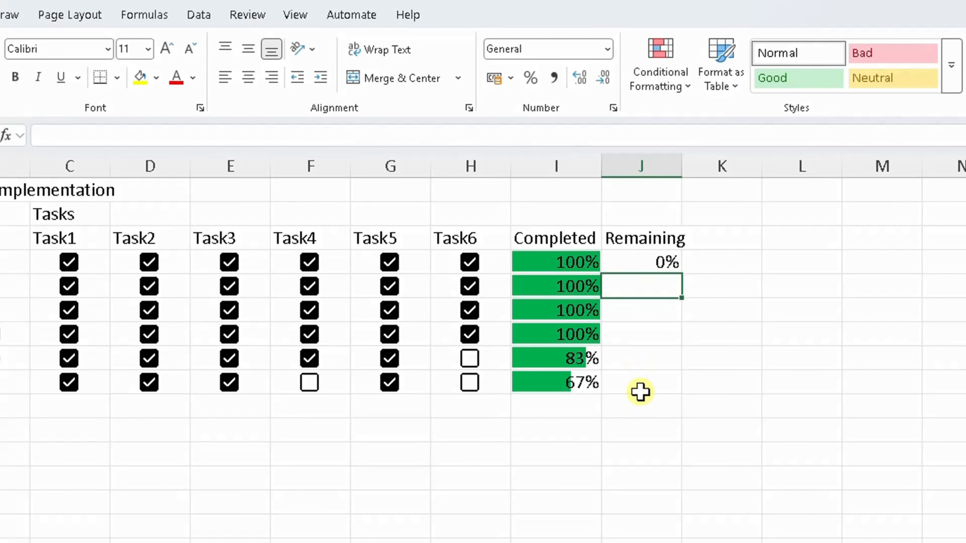
- Fill the Remaining formula from J4 down to J9 for the other staff
click(653, 261)
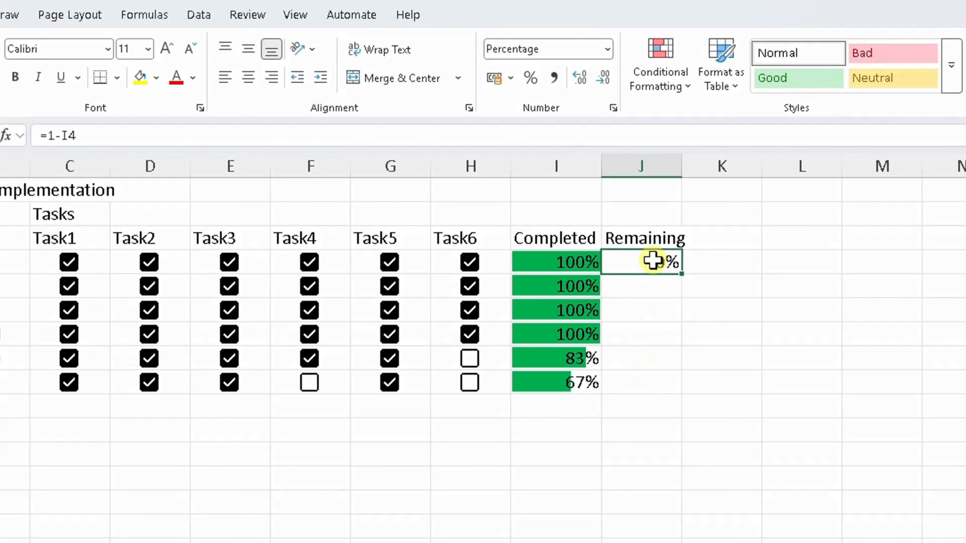
double_click(683, 272)
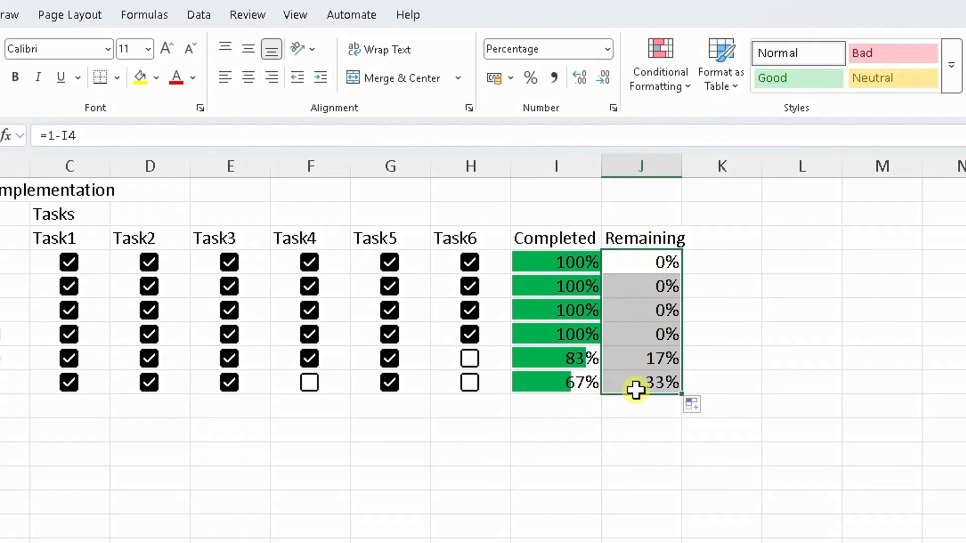
click(537, 358)
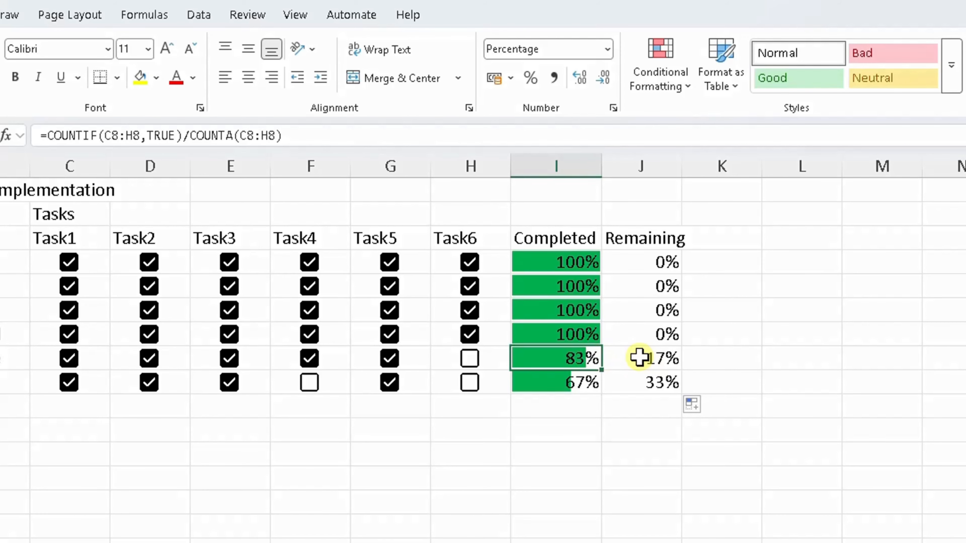
- Create a data bar rule for the Remaining values in J4:J9 with a Number minimum of 0 and a Number maximum of 1
drag(643, 258, 642, 380)
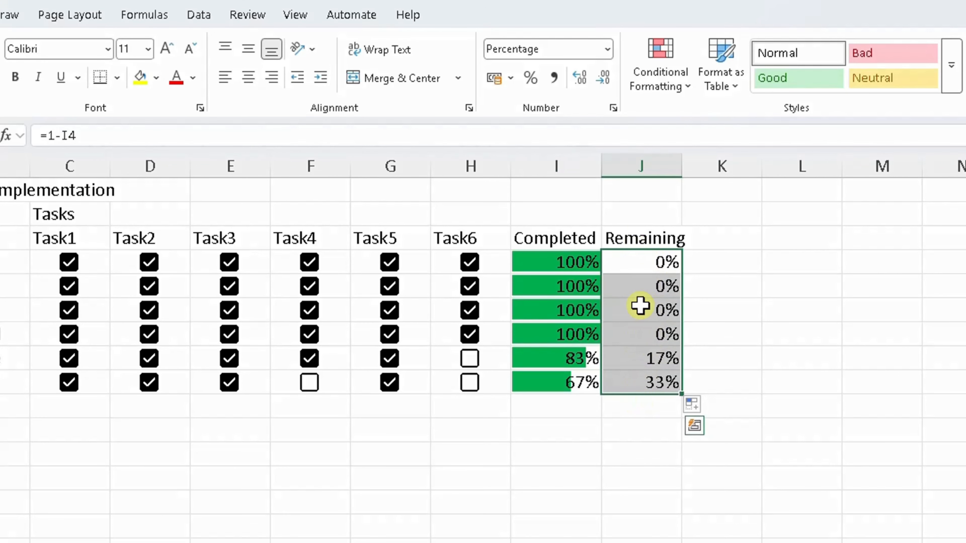
click(664, 101)
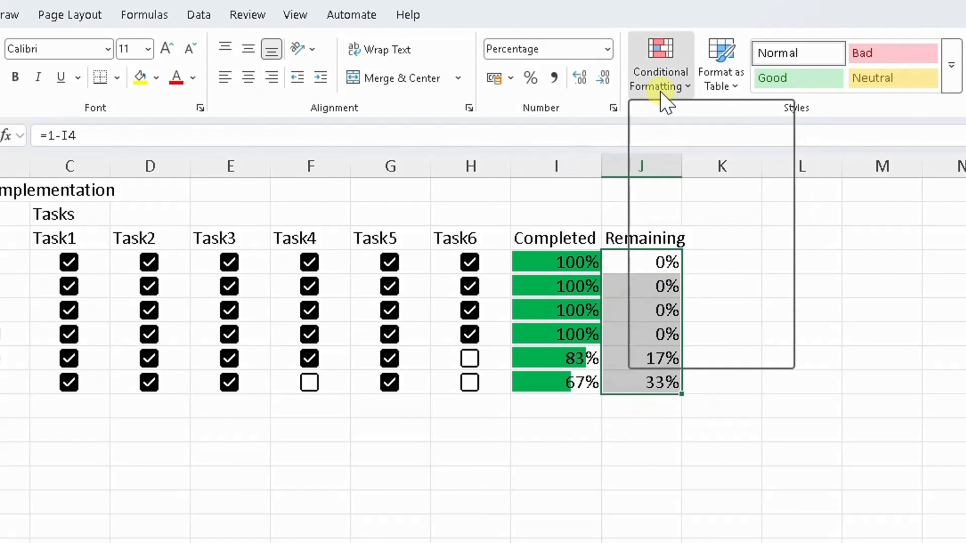
mouse_move(712, 202)
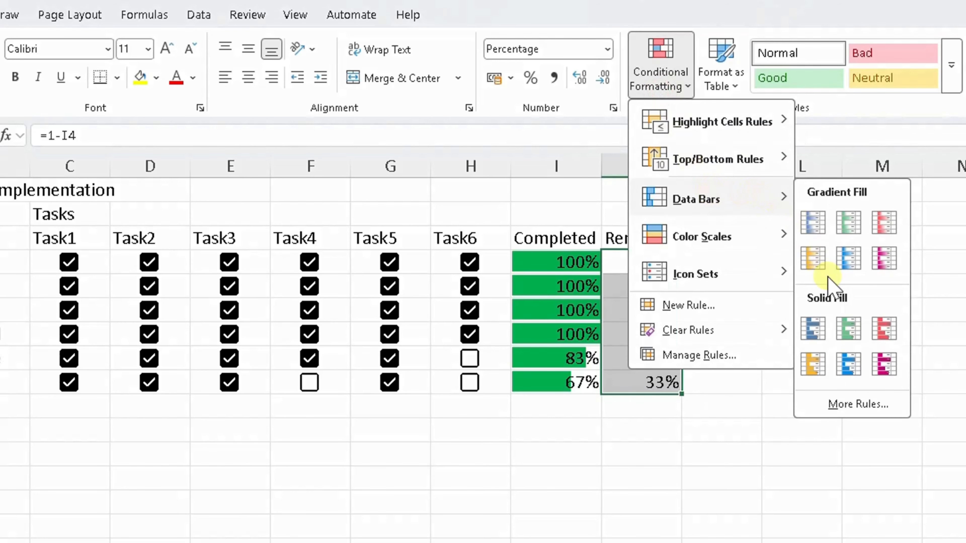
click(840, 404)
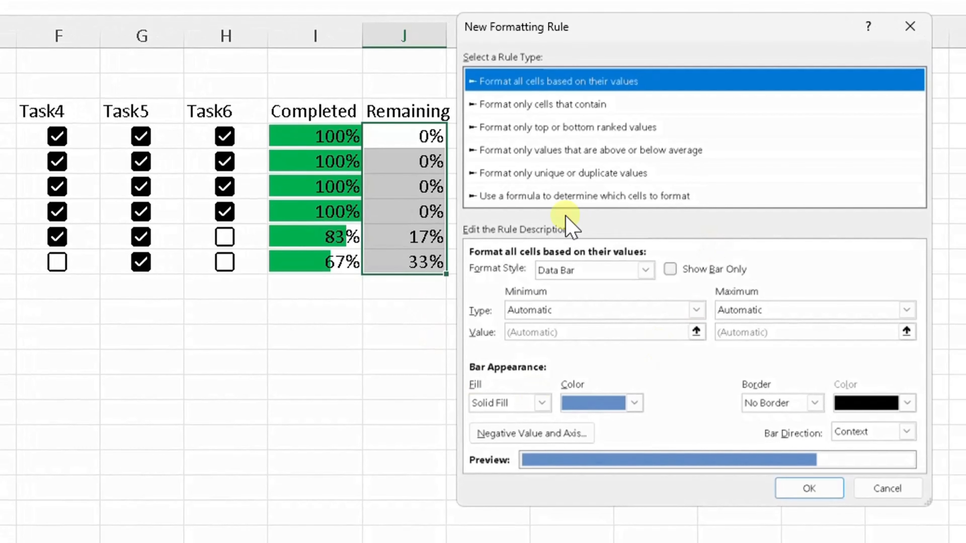
click(696, 309)
click(581, 340)
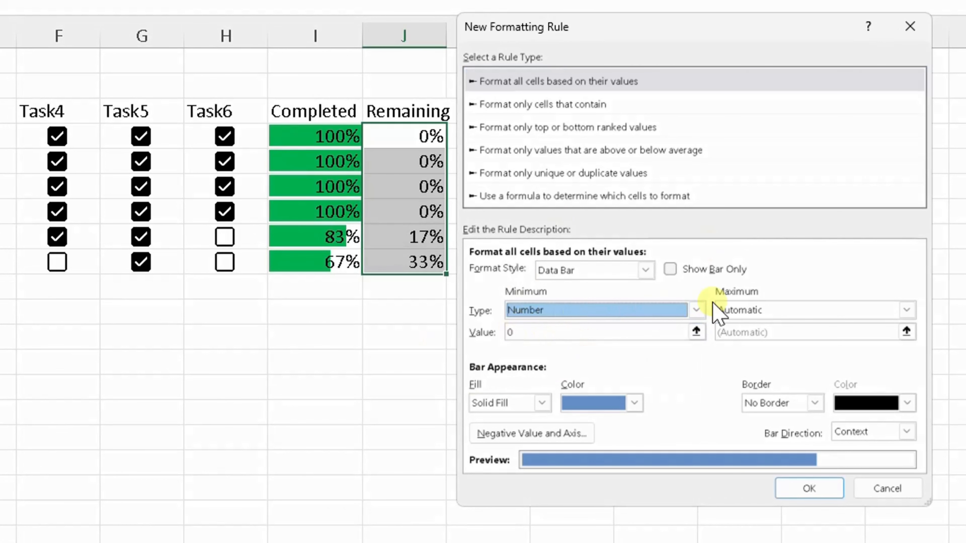
click(761, 309)
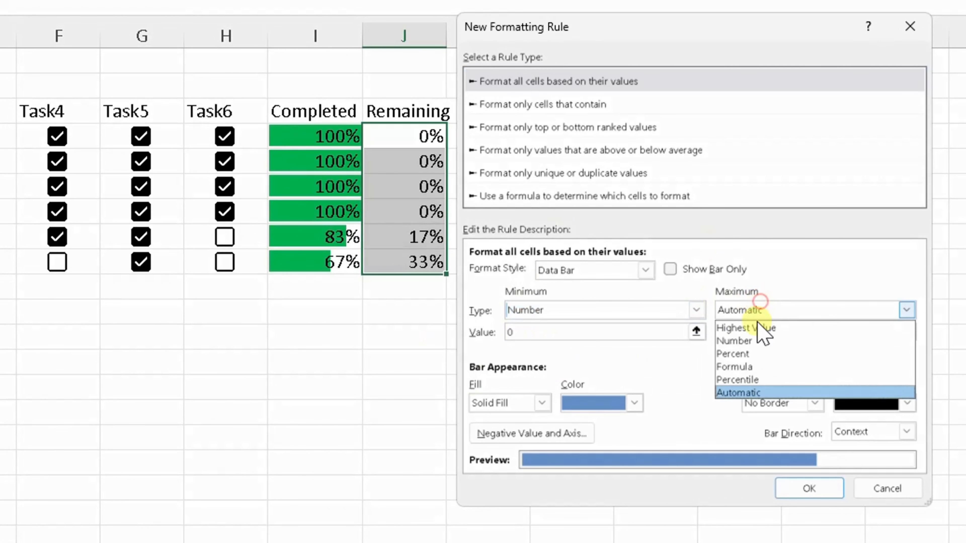
click(740, 339)
click(738, 332)
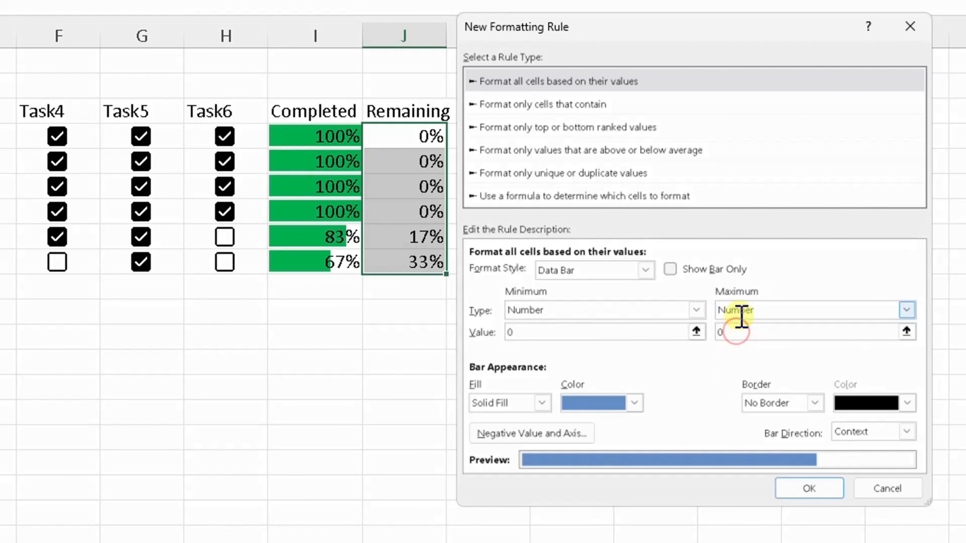
text(1)
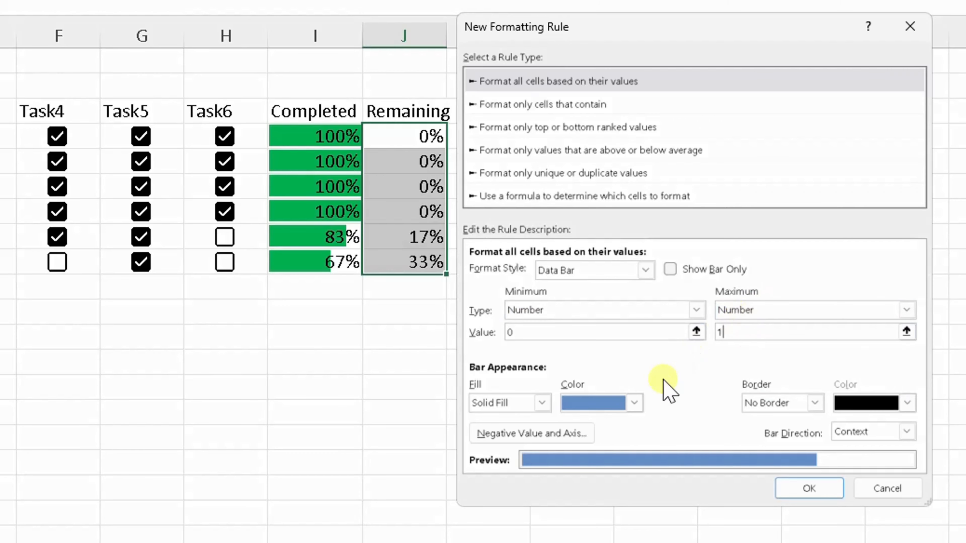
- Set the Remaining data bar color to standard red and apply the rule
click(633, 404)
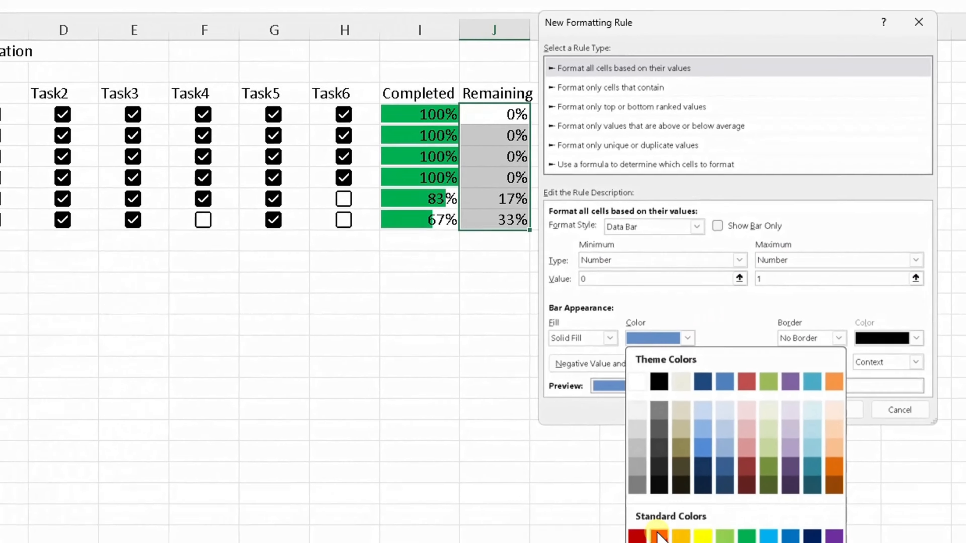
click(659, 535)
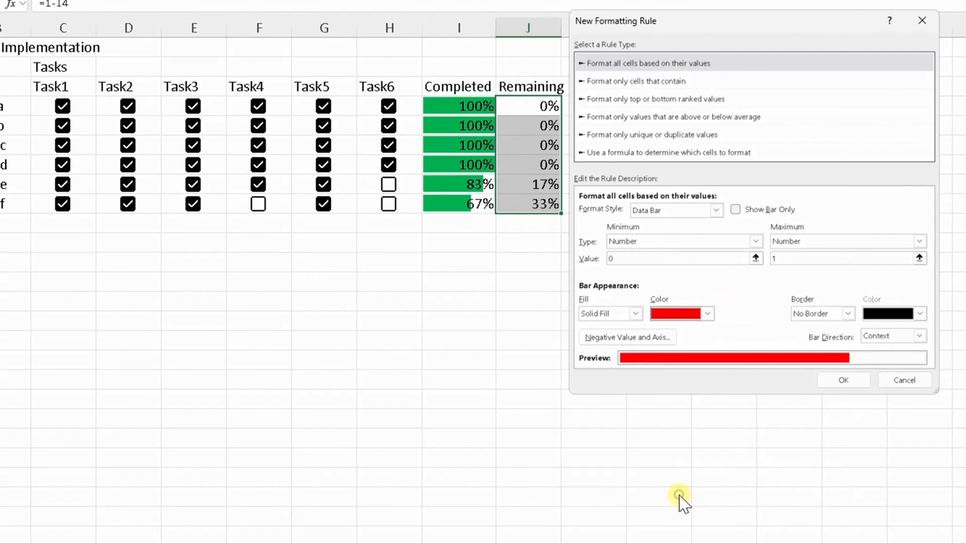
click(826, 383)
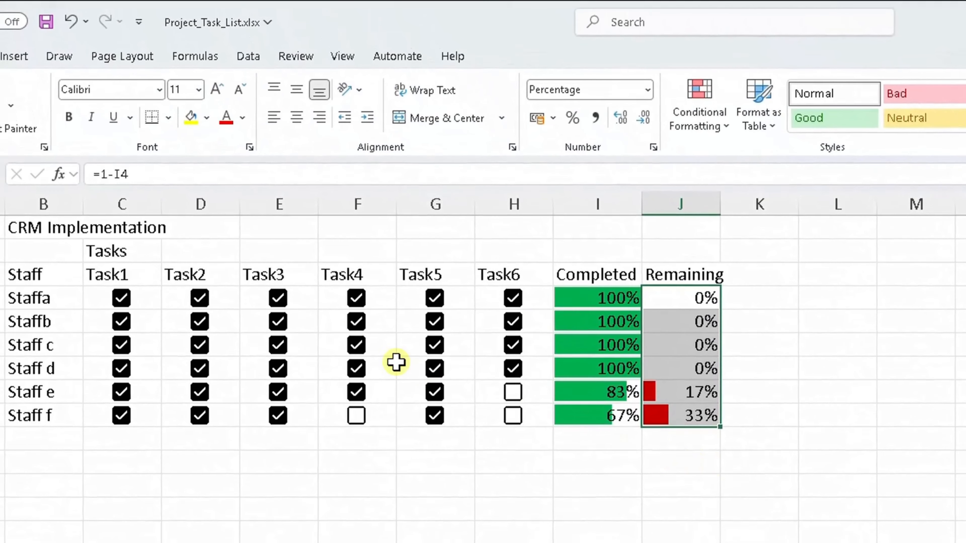
- Untick the Task4 checkboxes for Staffa, Staffb, Staff c and Staff d
click(357, 298)
click(356, 321)
click(356, 345)
click(344, 368)
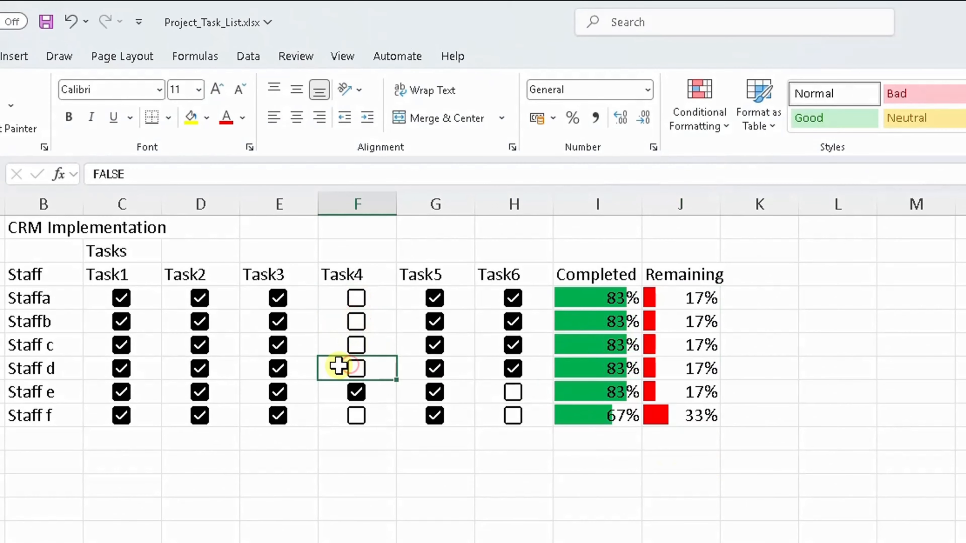
- Untick the Task3 checkboxes for all six staff members
click(284, 320)
click(279, 322)
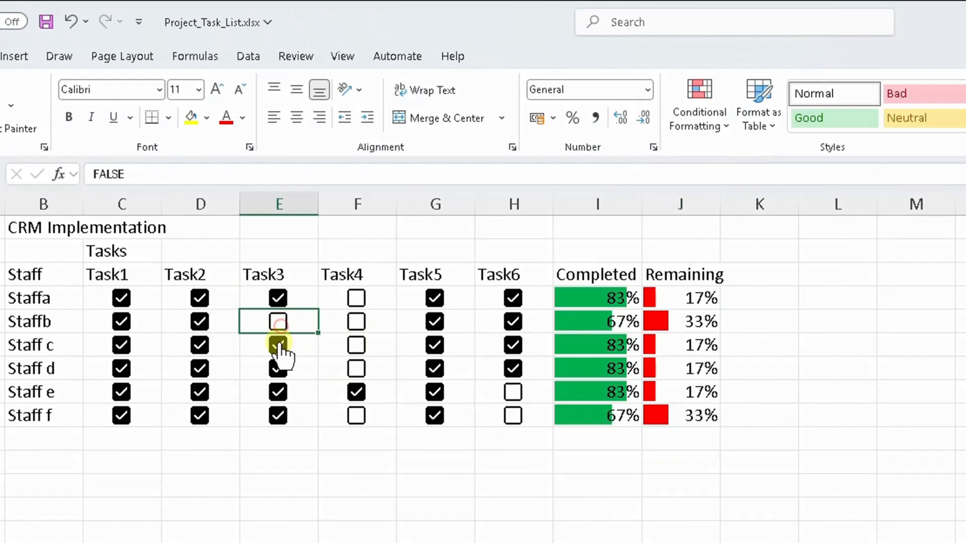
click(278, 345)
click(278, 368)
click(278, 392)
click(278, 415)
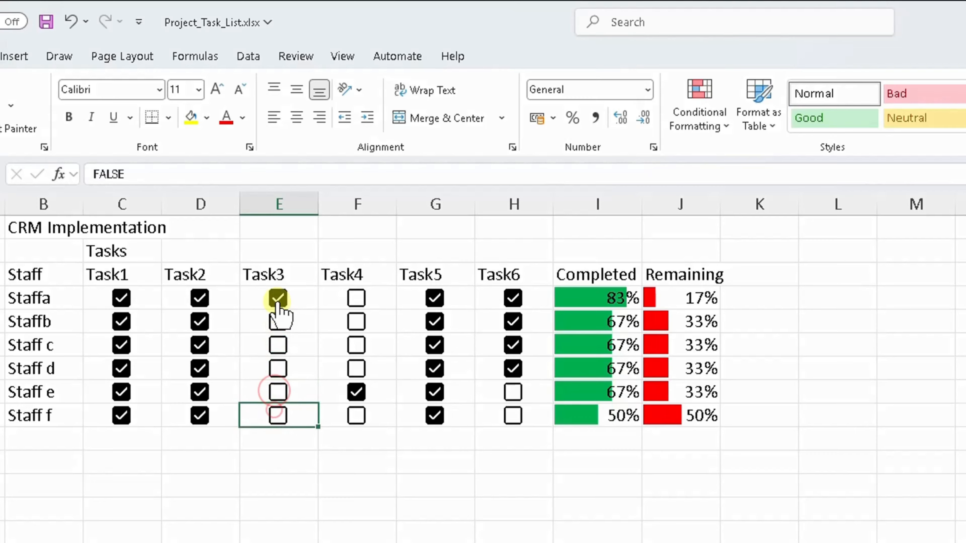
click(278, 298)
- Untick the Task2 checkboxes for all six staff members
click(200, 298)
click(199, 321)
click(199, 345)
click(199, 369)
click(199, 392)
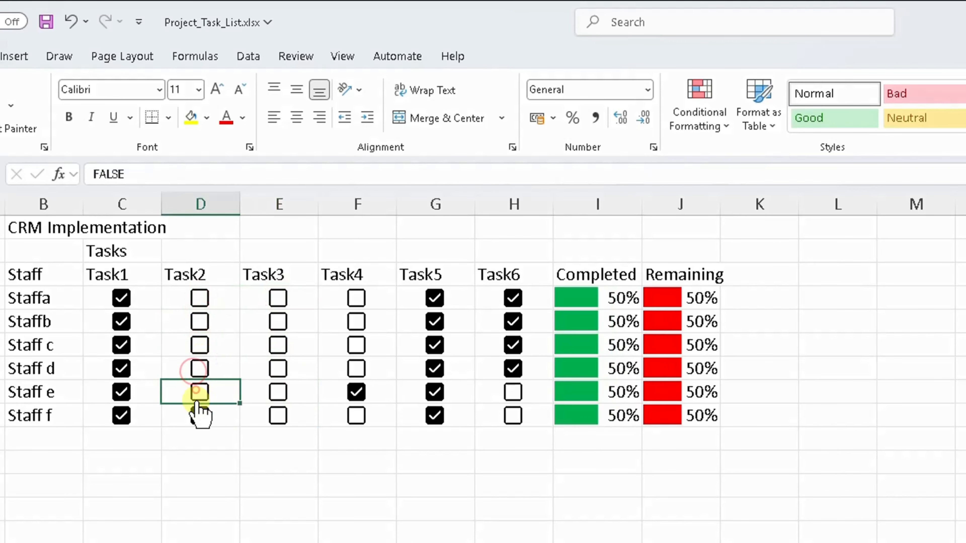
click(199, 416)
- Untick the Task1 checkboxes for all six staff members
click(121, 298)
click(121, 322)
click(122, 346)
click(122, 368)
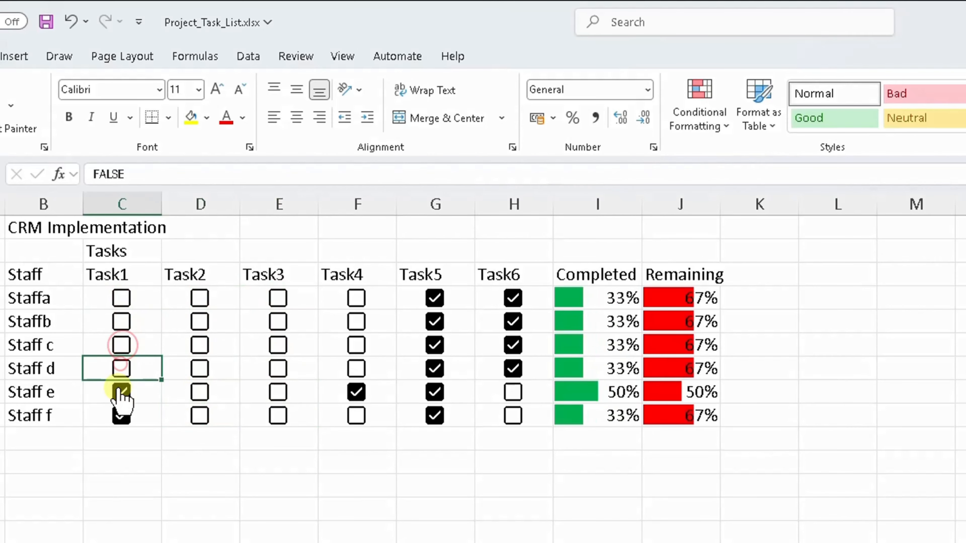
click(121, 392)
click(121, 416)
- Untick Task4 for Staff e and the Task5 checkboxes for all six staff members
click(356, 392)
click(434, 392)
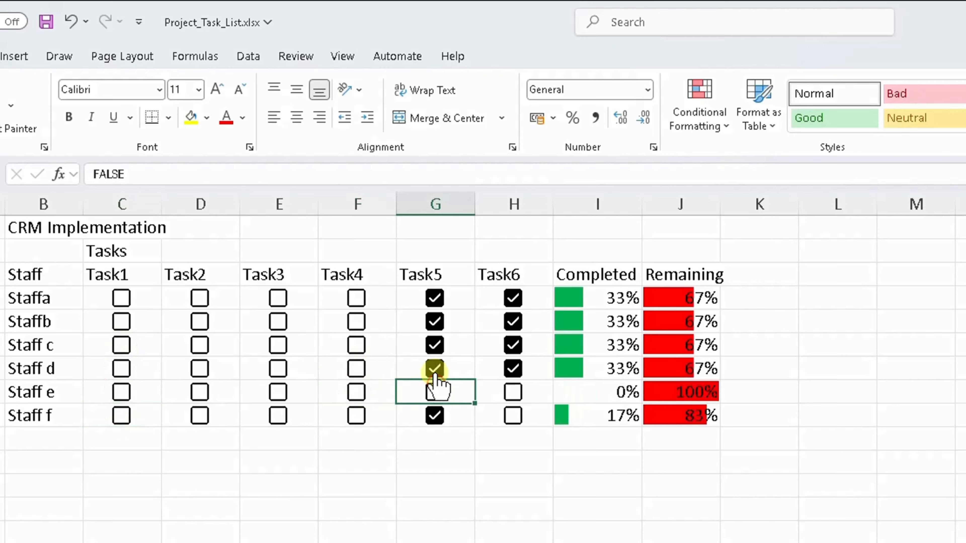
click(434, 368)
click(434, 345)
click(434, 321)
click(434, 298)
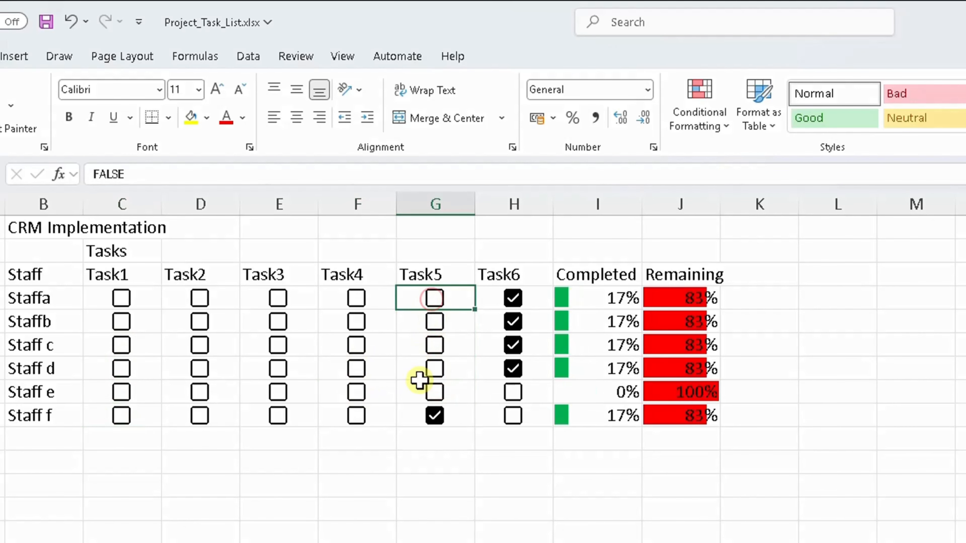
click(434, 416)
- Untick the Task6 checkboxes for Staffa, Staffb, Staff c and Staff d
click(513, 369)
click(513, 345)
click(513, 322)
click(512, 297)
click(489, 523)
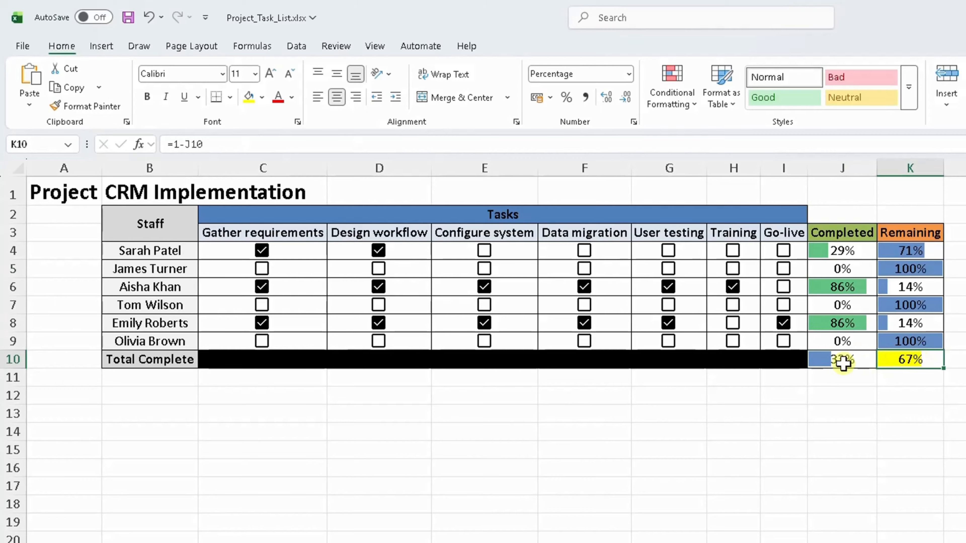
- Enter the row label Total in B10, below Staff f
click(841, 362)
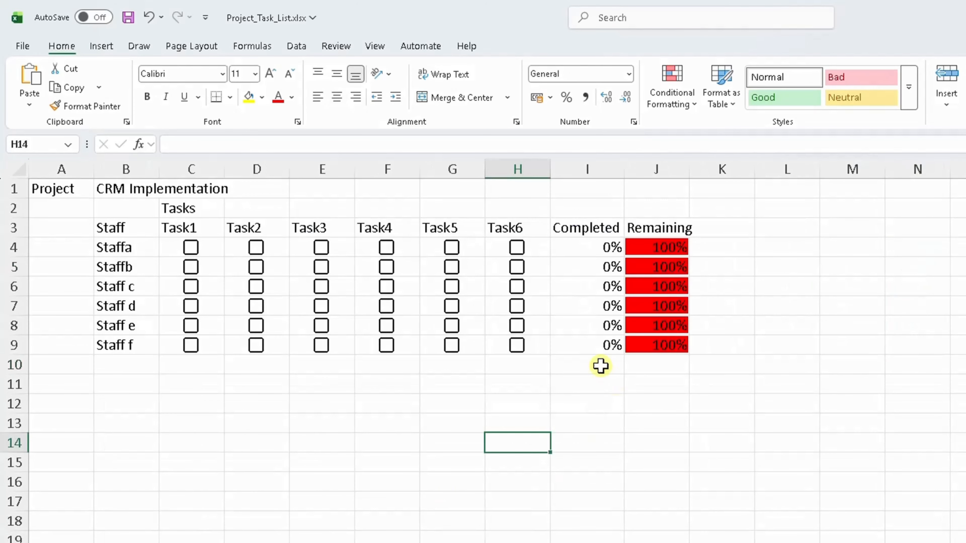
click(122, 362)
text(Total)
- Enter an AVERAGE formula over I4:I9 in I10 to calculate the overall completed percentage in the Total row
key(Right)
key(Right)
key(Right)
key(Right)
key(Right)
key(Right)
key(Right)
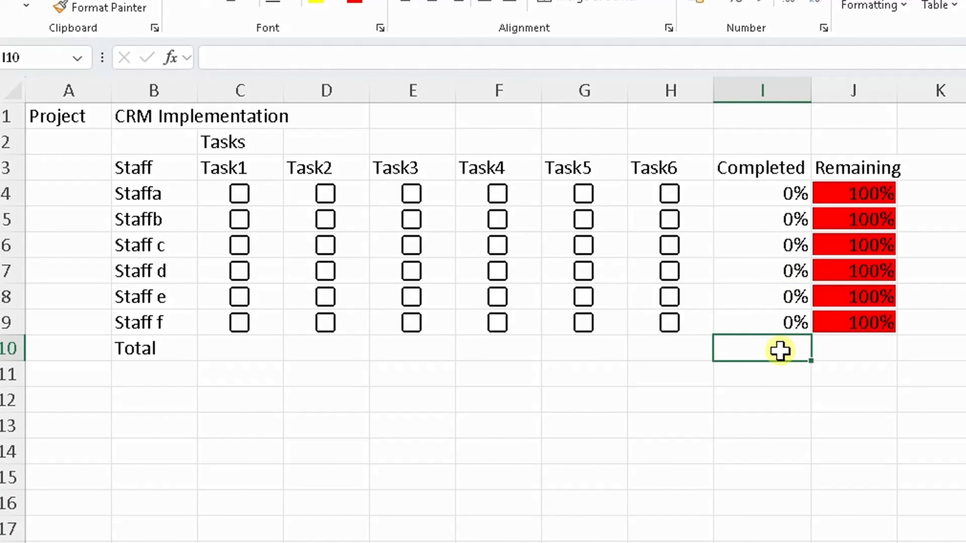
text(=)
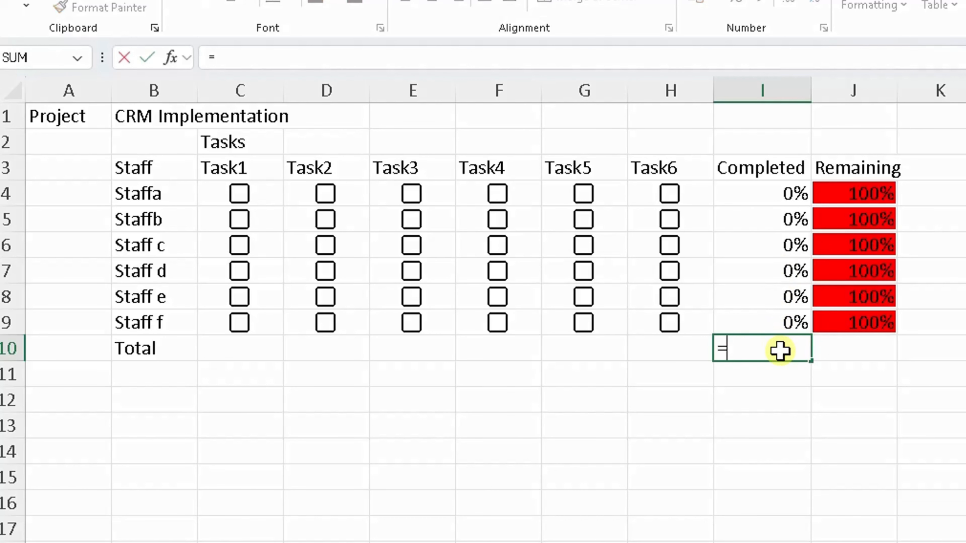
text(avera)
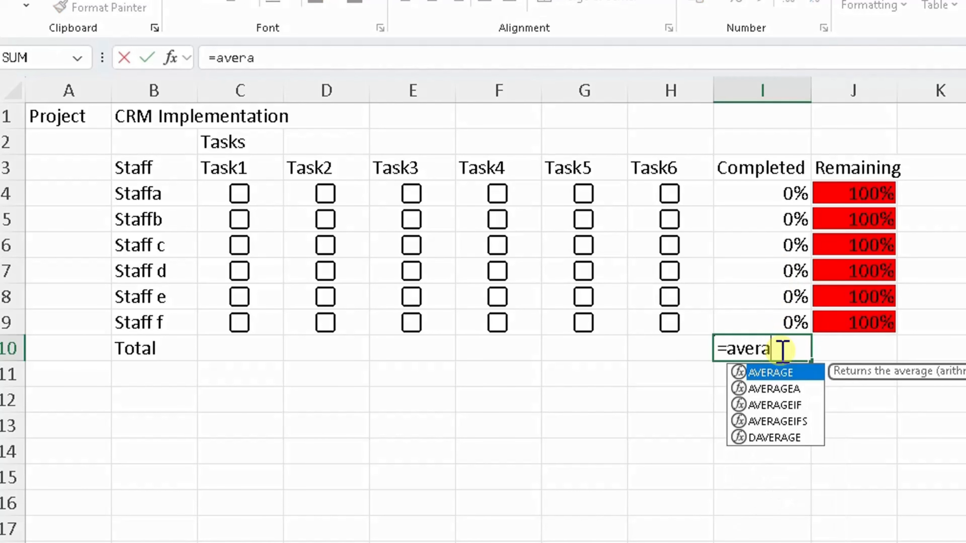
text(ge()
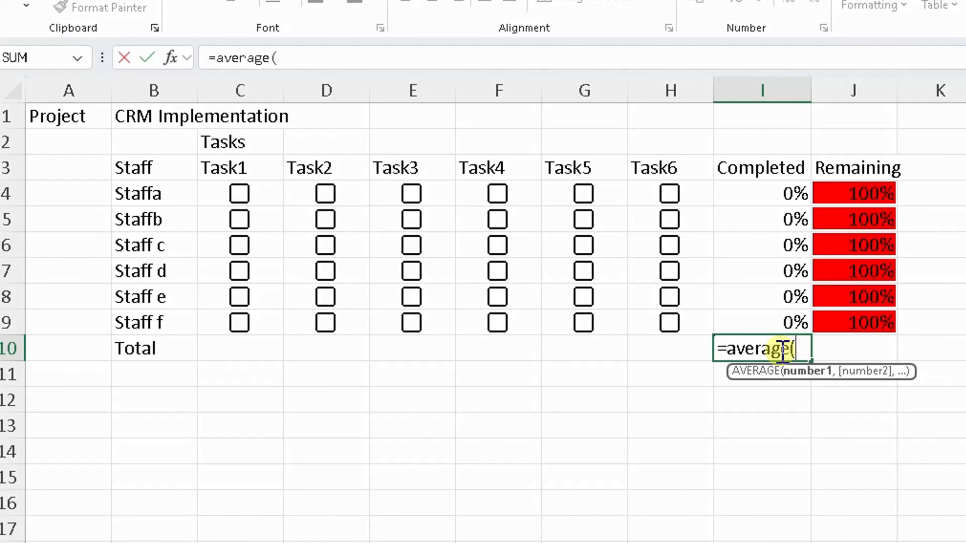
drag(780, 194, 782, 321)
text())
key(Return)
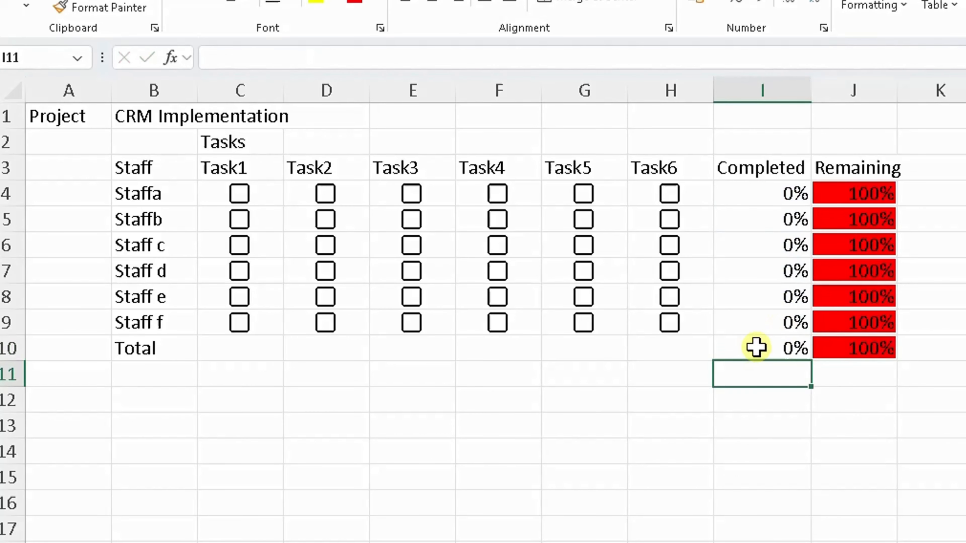
click(848, 347)
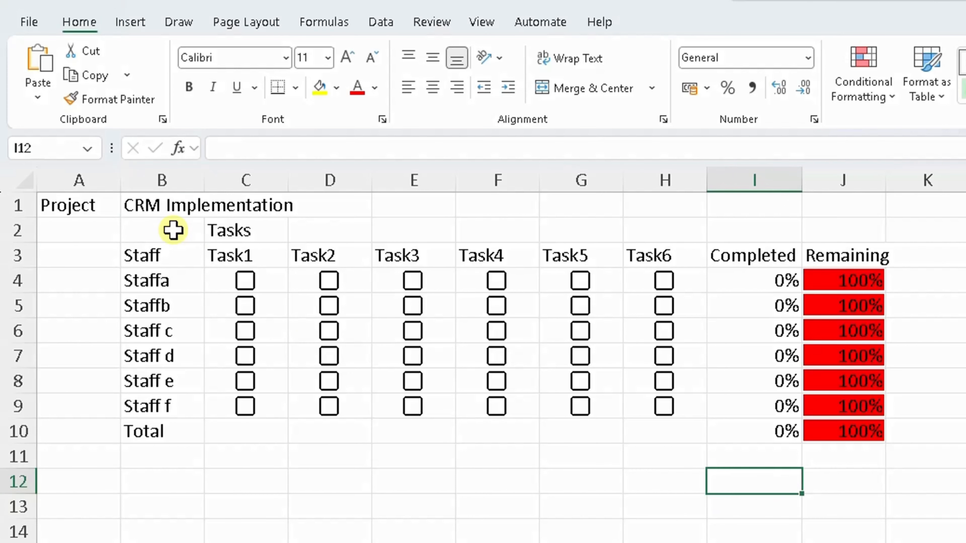
- Apply All Borders to the tracker table B2:J10 and widen column J to fit the Remaining heading
drag(99, 213, 266, 274)
drag(332, 288, 802, 426)
drag(168, 226, 847, 434)
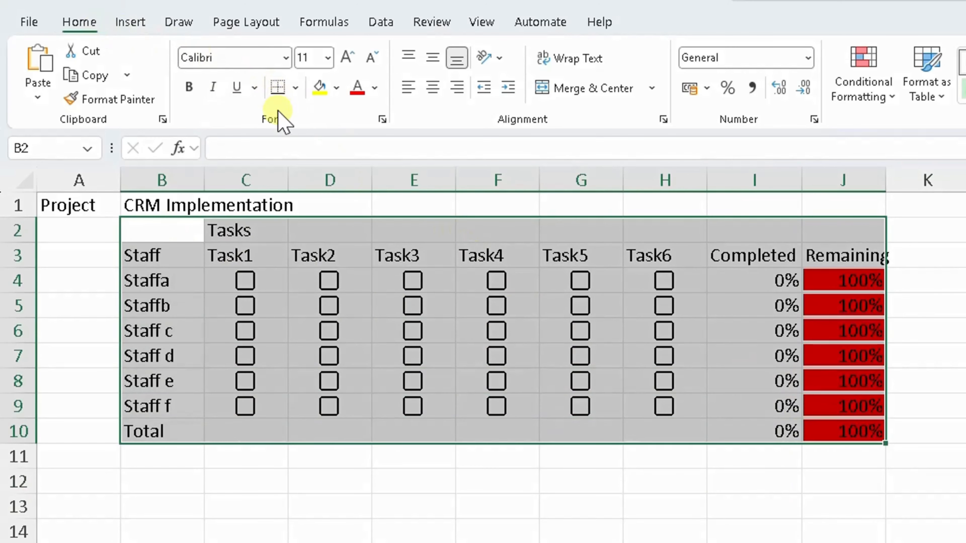
click(295, 88)
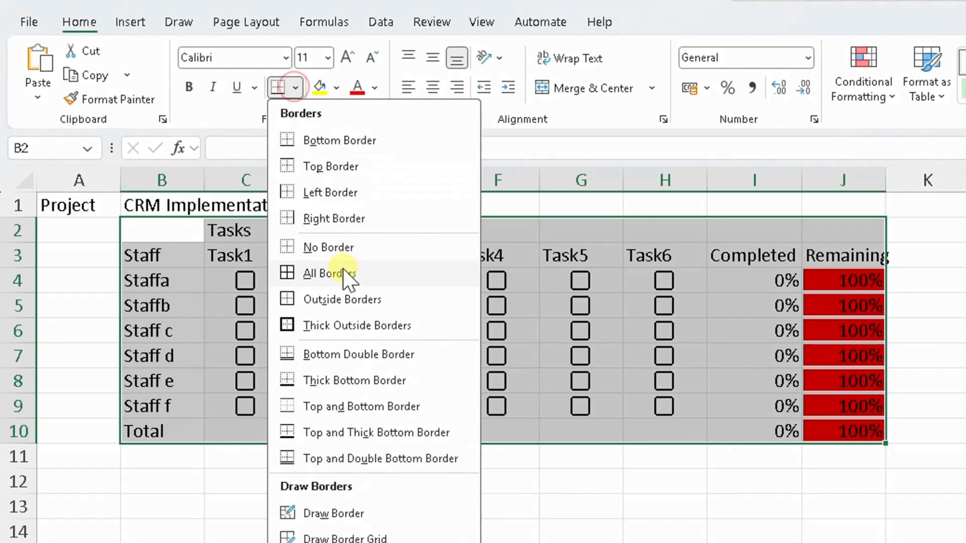
click(347, 277)
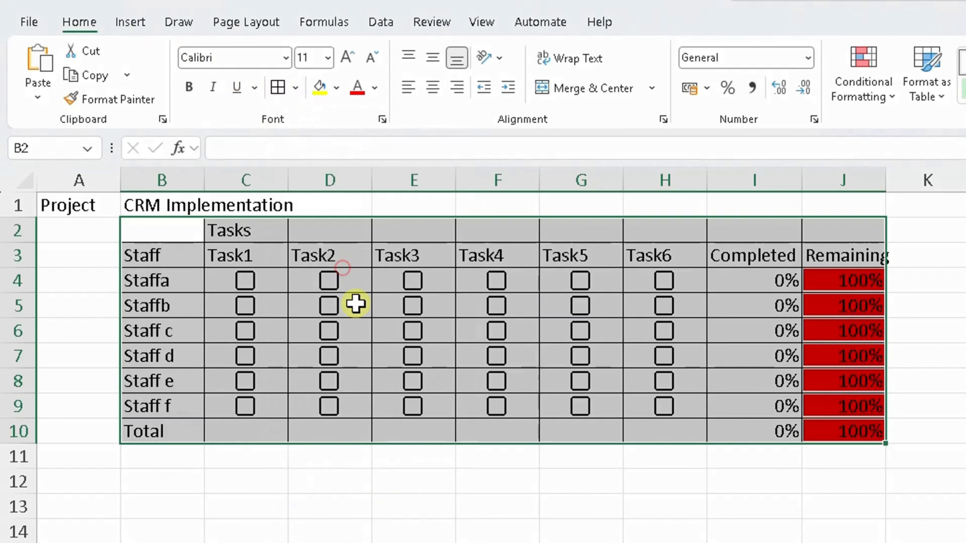
click(398, 538)
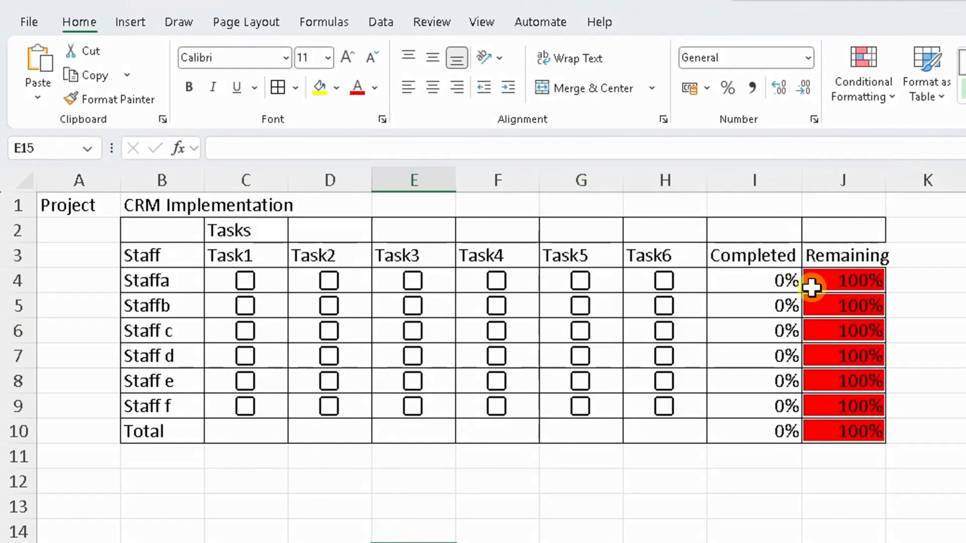
drag(880, 185, 893, 185)
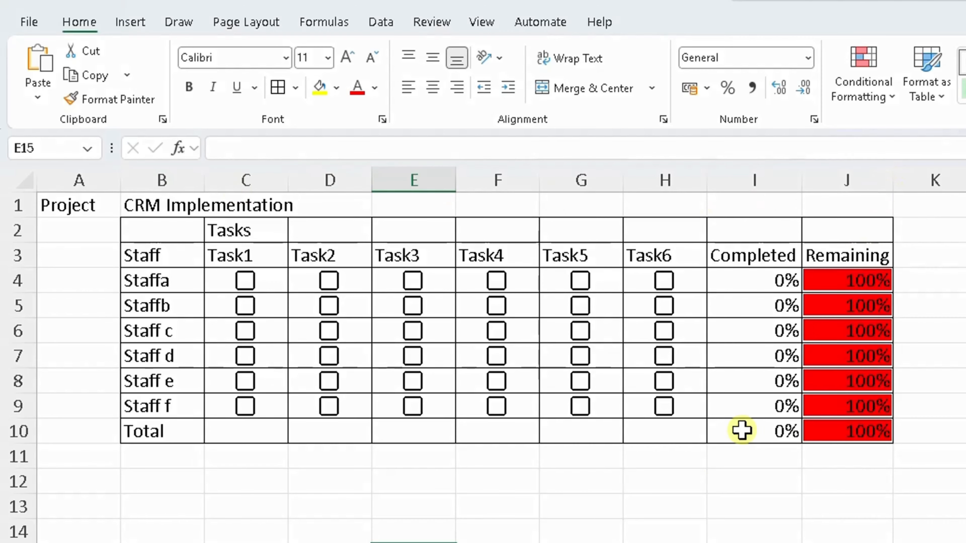
- Merge and center the Tasks heading across C2:H2 above the six task columns
click(233, 231)
drag(233, 231, 710, 229)
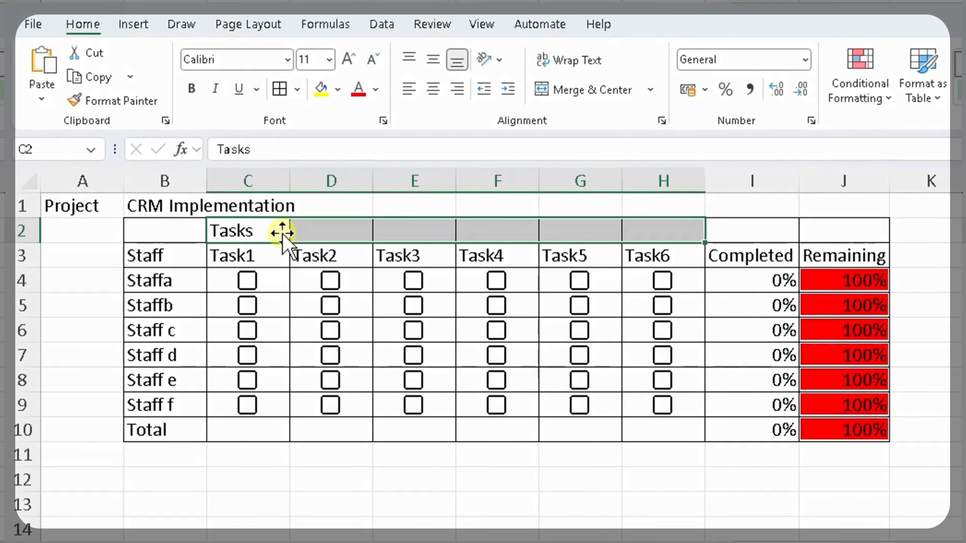
drag(267, 226, 667, 227)
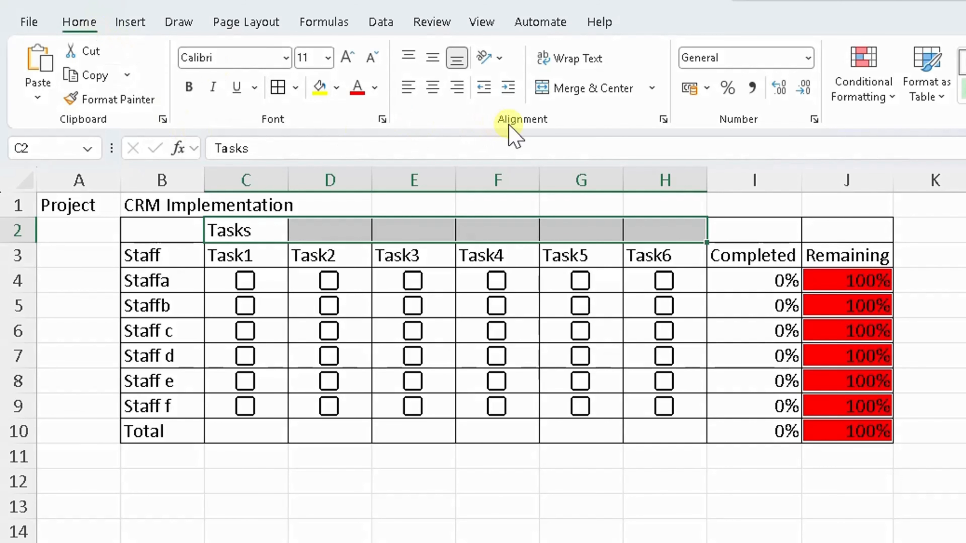
click(593, 89)
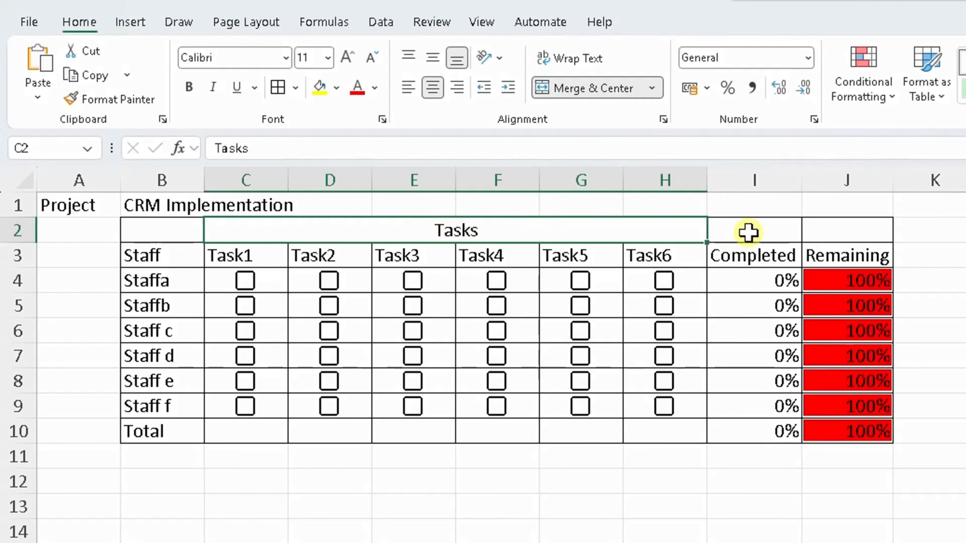
- Merge and center the Completed heading across I2:I3 and the Remaining heading across J2:J3, then middle-align both vertically
drag(747, 233, 759, 249)
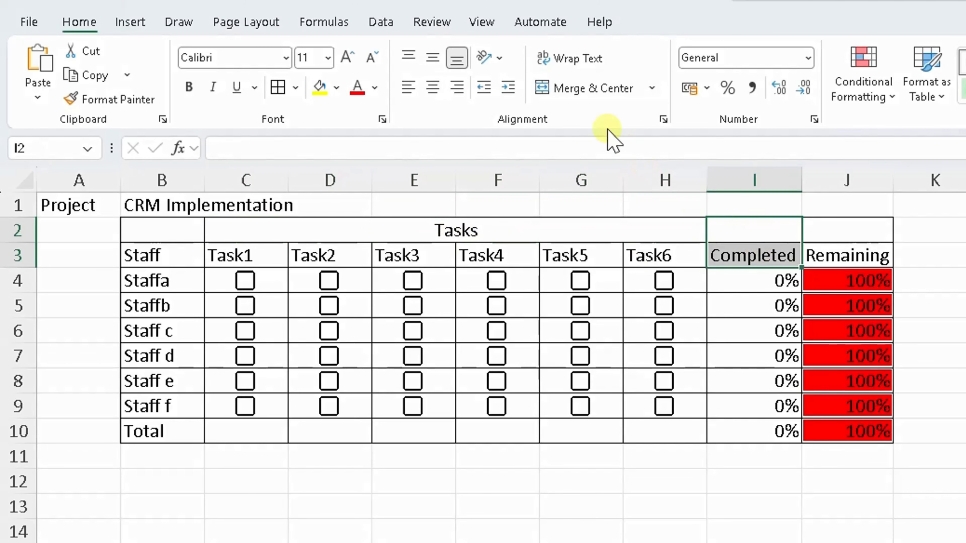
click(590, 95)
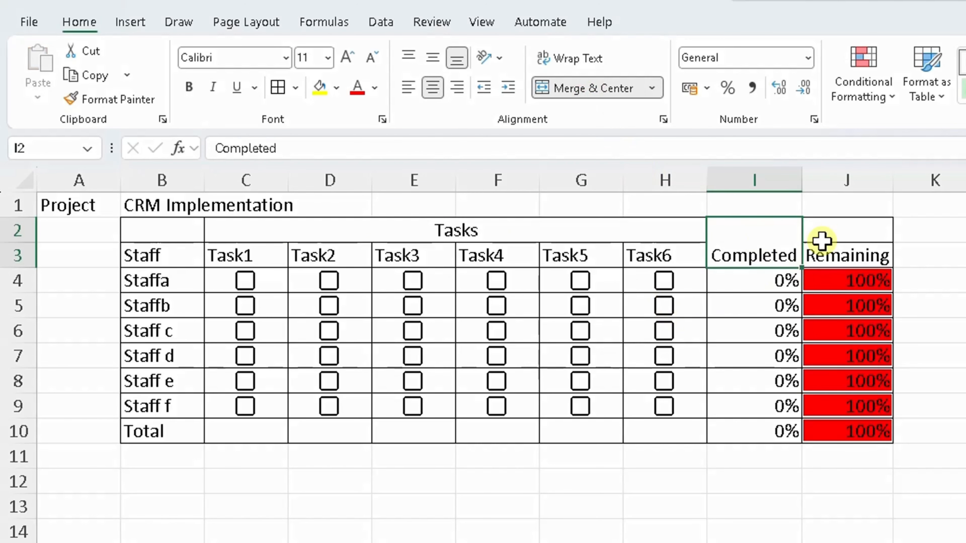
drag(825, 232, 830, 247)
click(611, 93)
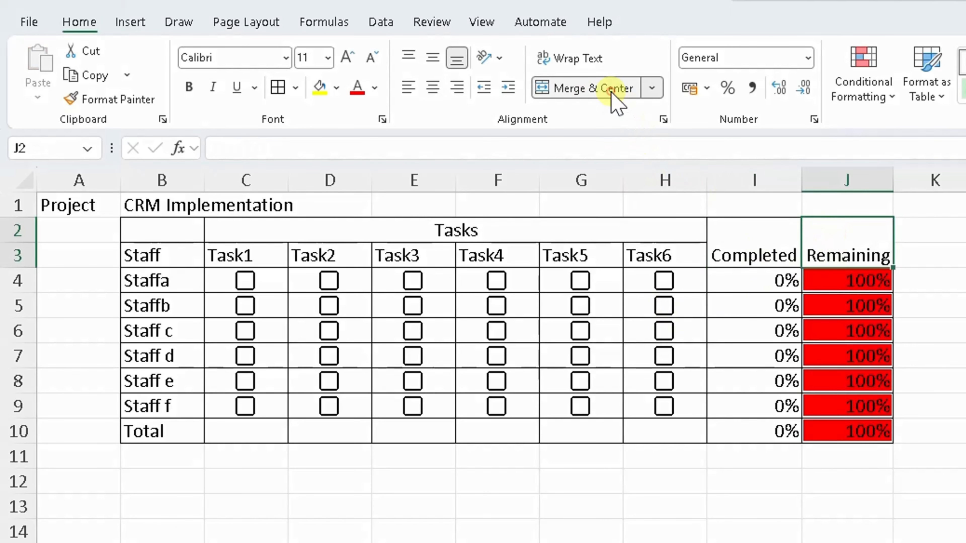
click(754, 240)
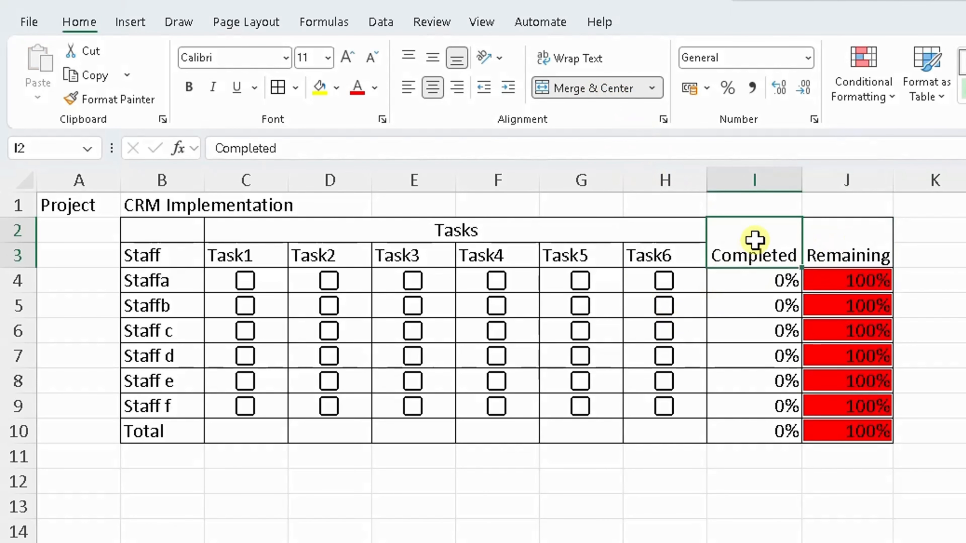
click(853, 240)
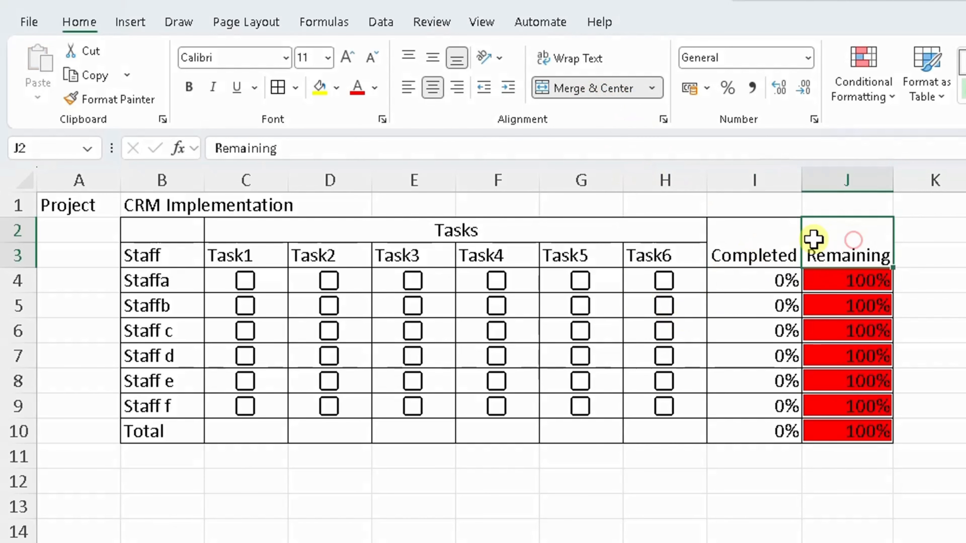
drag(857, 235, 795, 234)
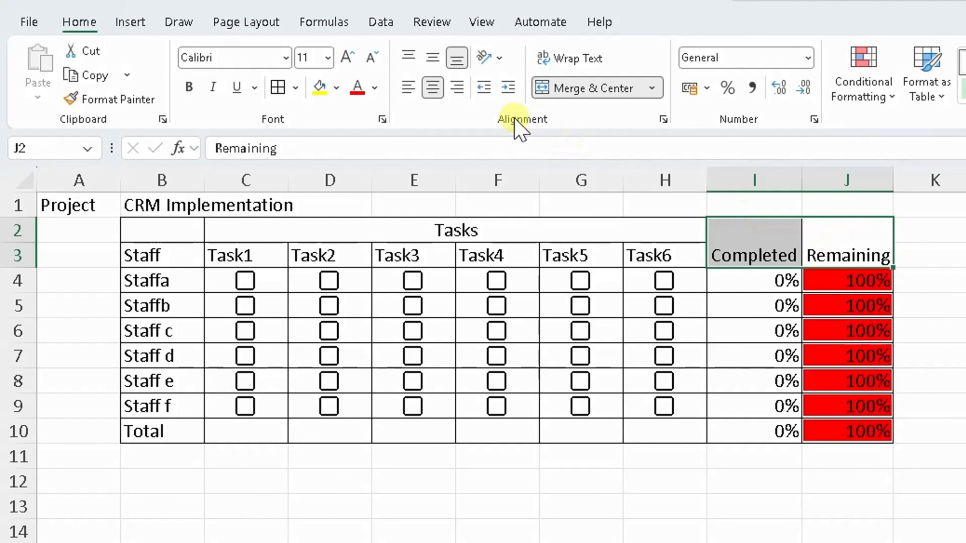
click(432, 57)
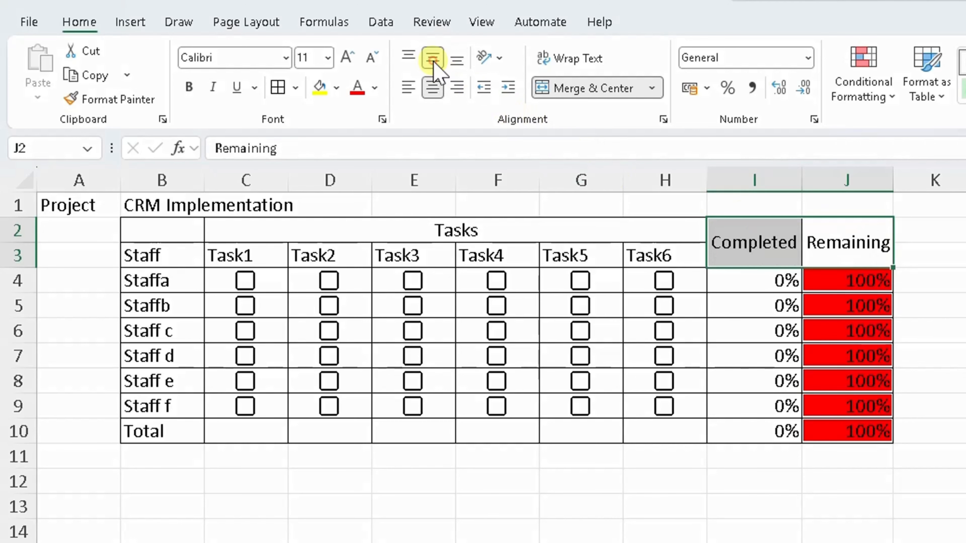
- Merge and center the Staff heading across B2:B3 and middle-align it vertically
click(177, 231)
drag(176, 231, 175, 243)
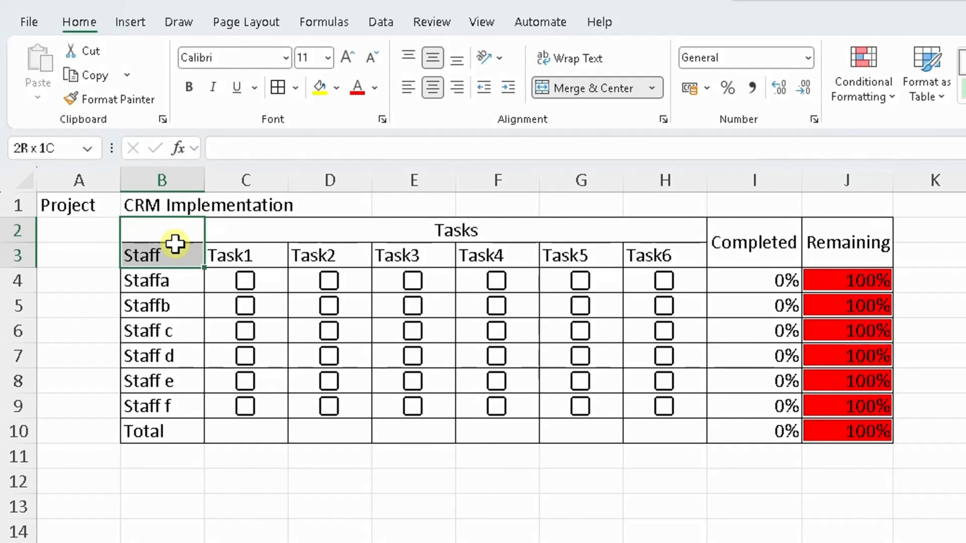
mouse_move(175, 243)
mouse_down()
mouse_move(177, 230)
mouse_move(177, 253)
mouse_move(189, 254)
mouse_up()
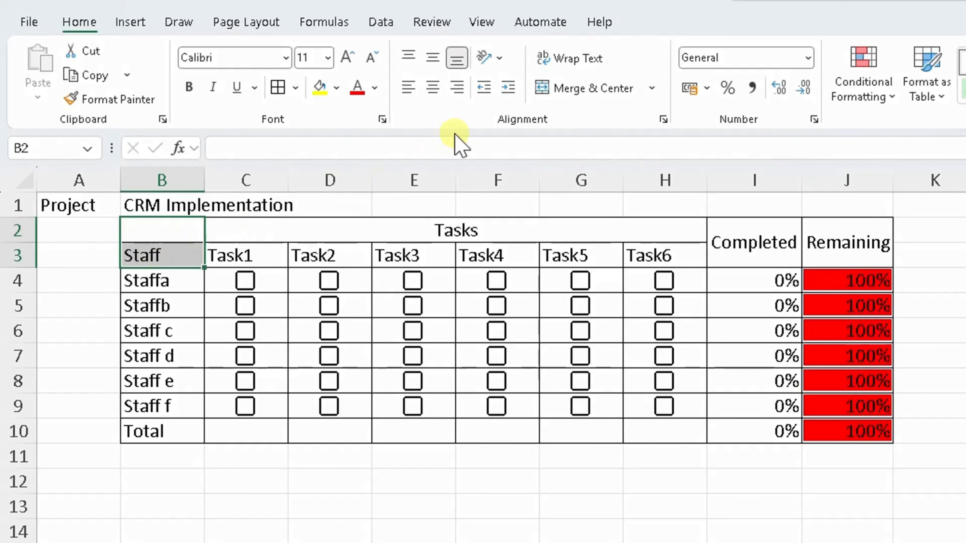
click(554, 89)
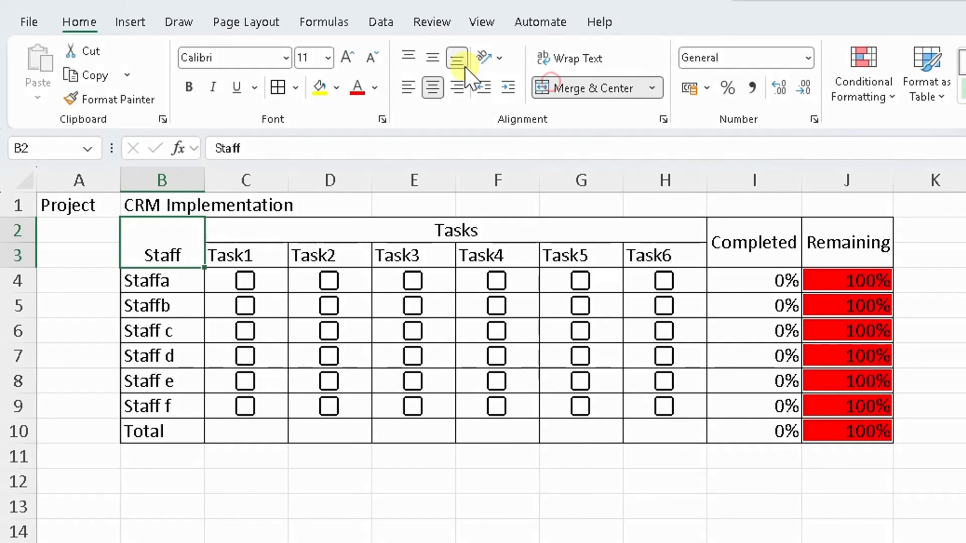
click(432, 58)
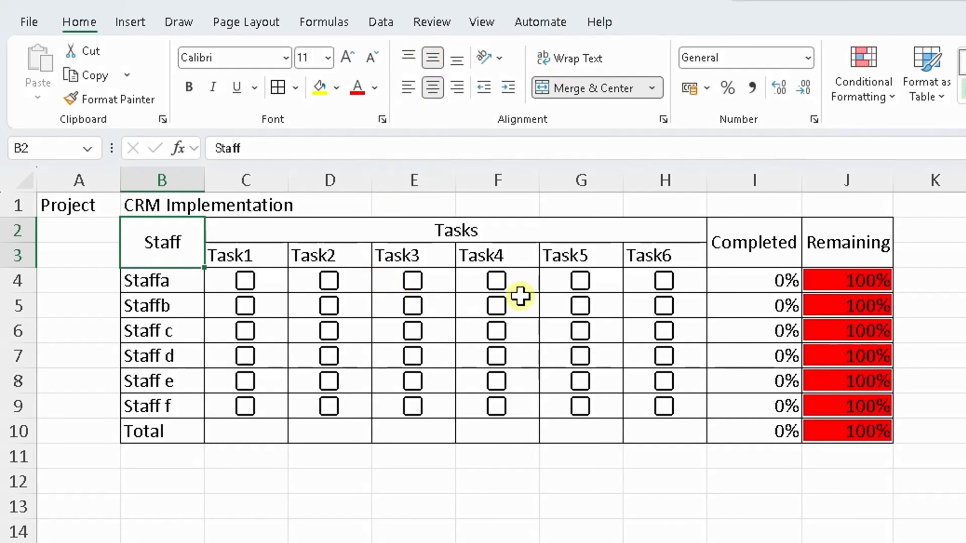
- Center the Task1 to Task6 headings in C3:H3 and the staff and Total labels in B4:B10 horizontally
drag(678, 254, 266, 254)
click(432, 88)
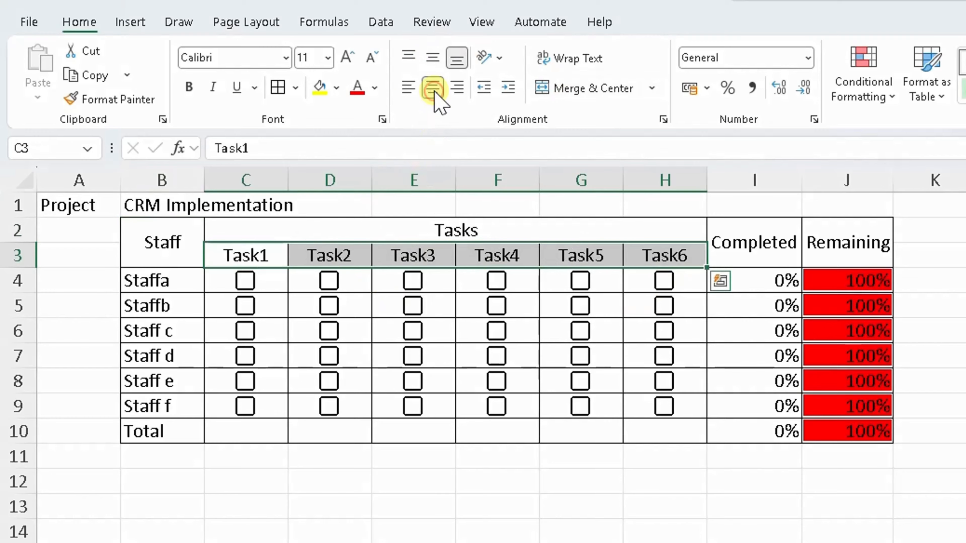
drag(189, 276, 179, 424)
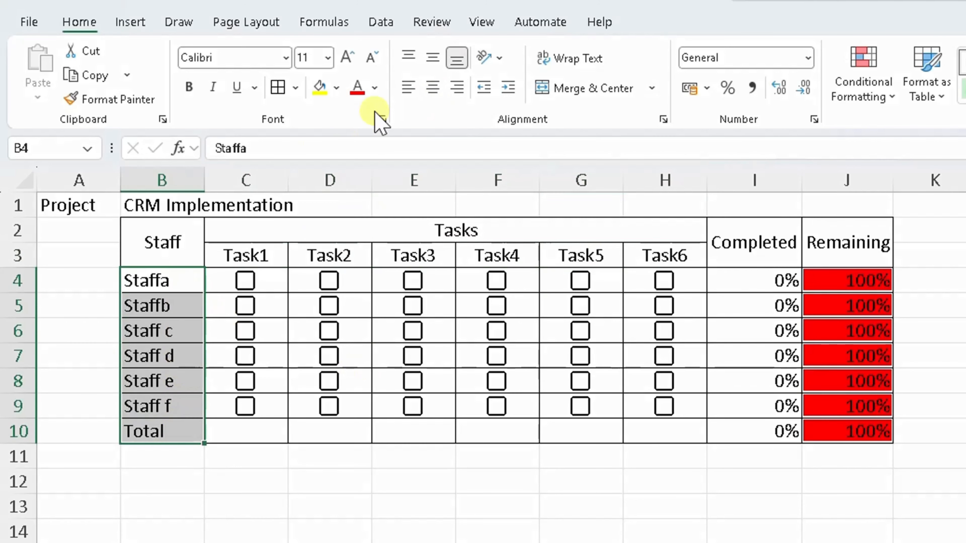
click(432, 88)
click(438, 482)
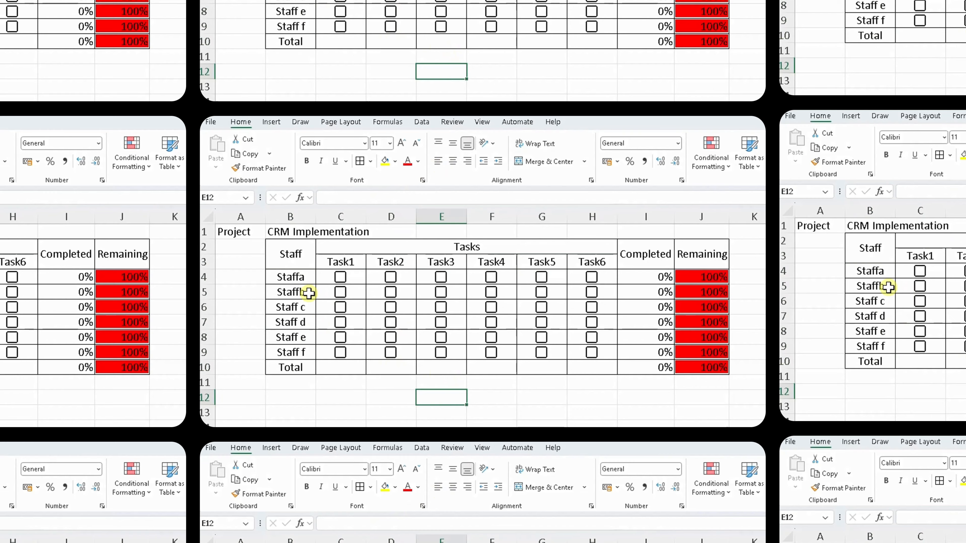
- Make the header rows B2:J3 and the staff and Total labels in B4:B10 bold
mouse_move(173, 248)
mouse_down()
mouse_move(176, 421)
mouse_move(179, 254)
mouse_up()
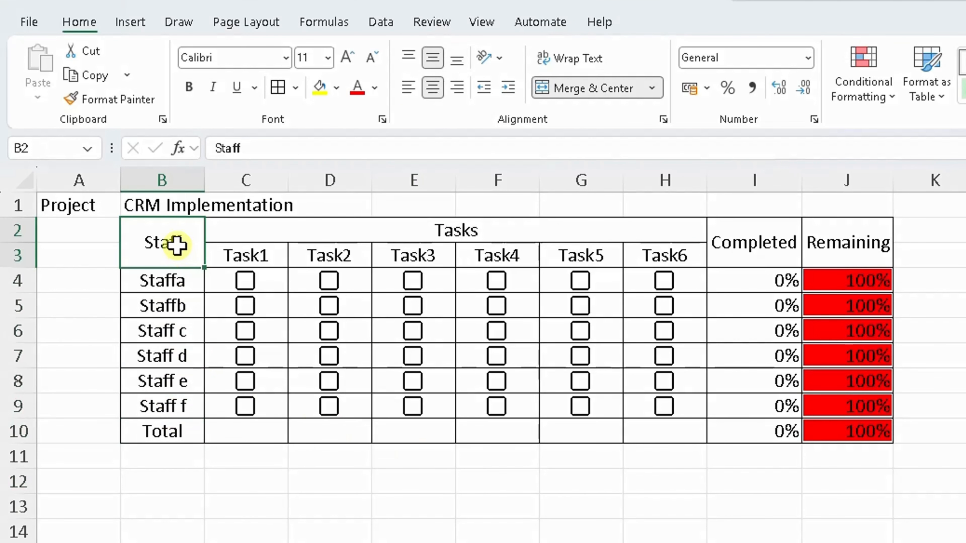
drag(177, 245, 852, 245)
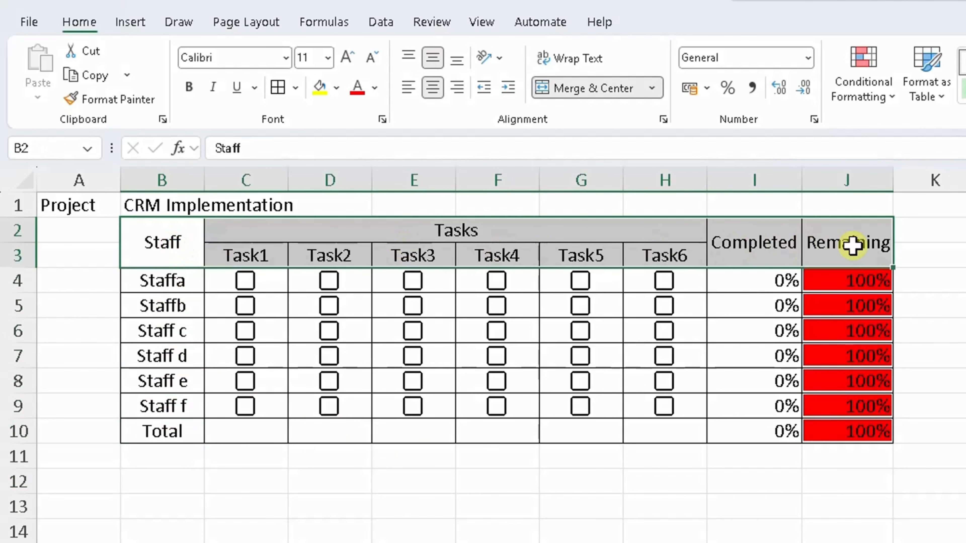
key(ctrl+b)
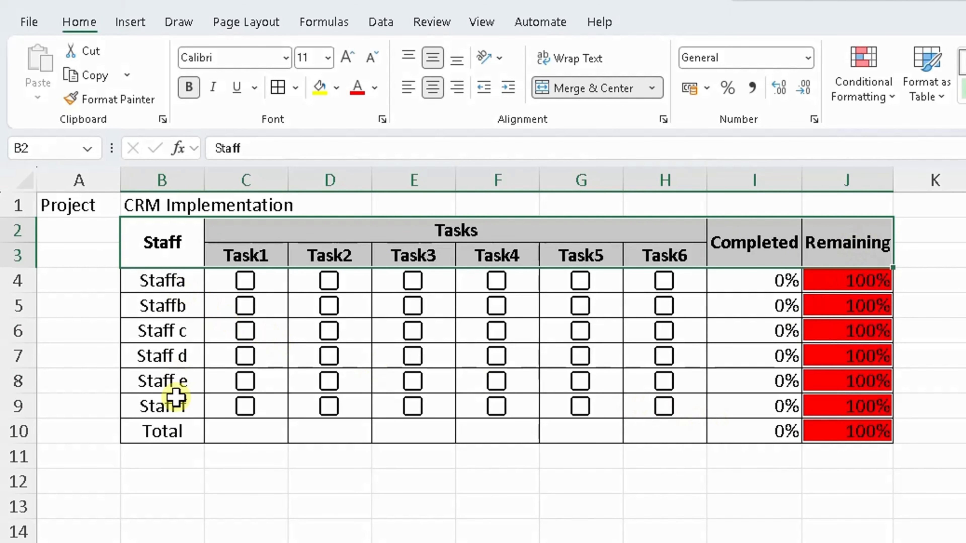
drag(167, 283, 175, 442)
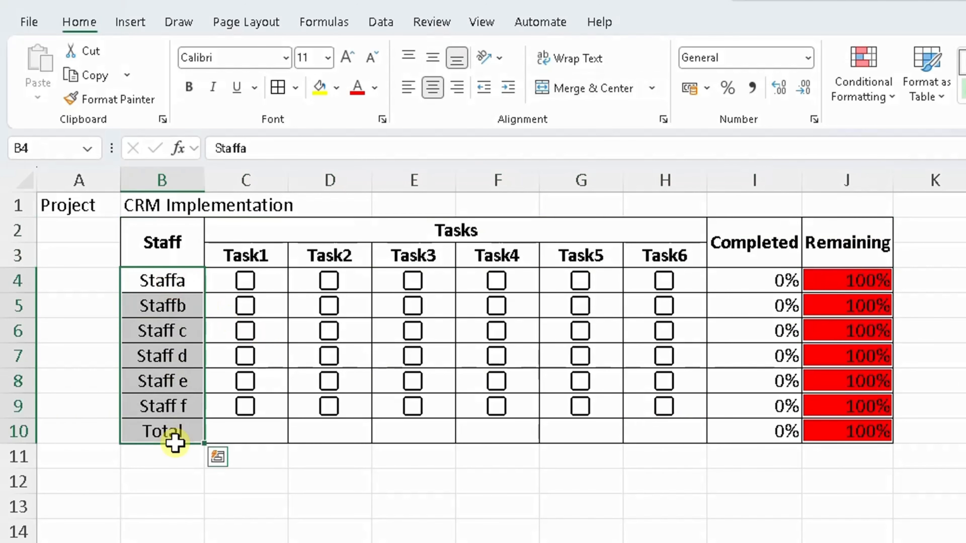
key(ctrl+b)
- Fill the merged Tasks heading with yellow and the Task1 to Task6 headings in C3:H3 with the lightest green theme shade
click(209, 250)
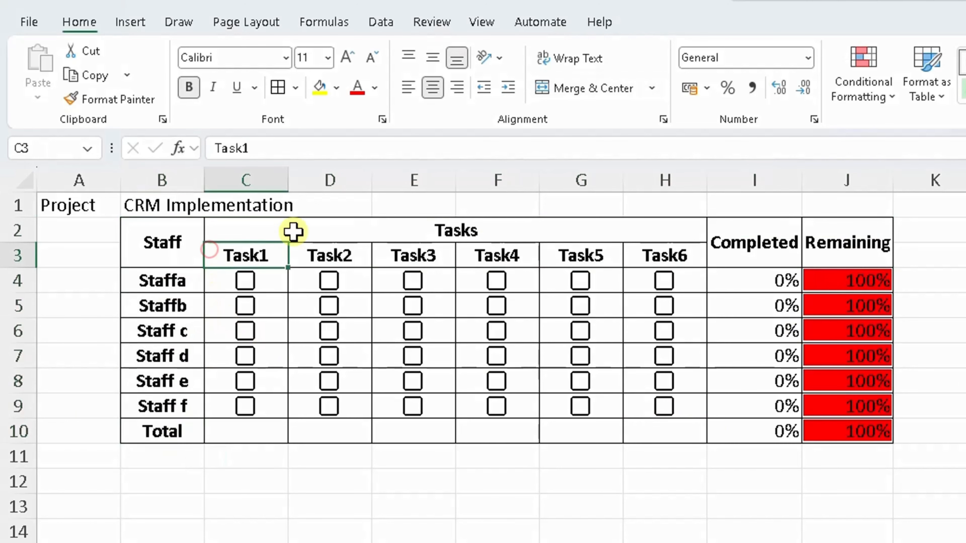
click(414, 226)
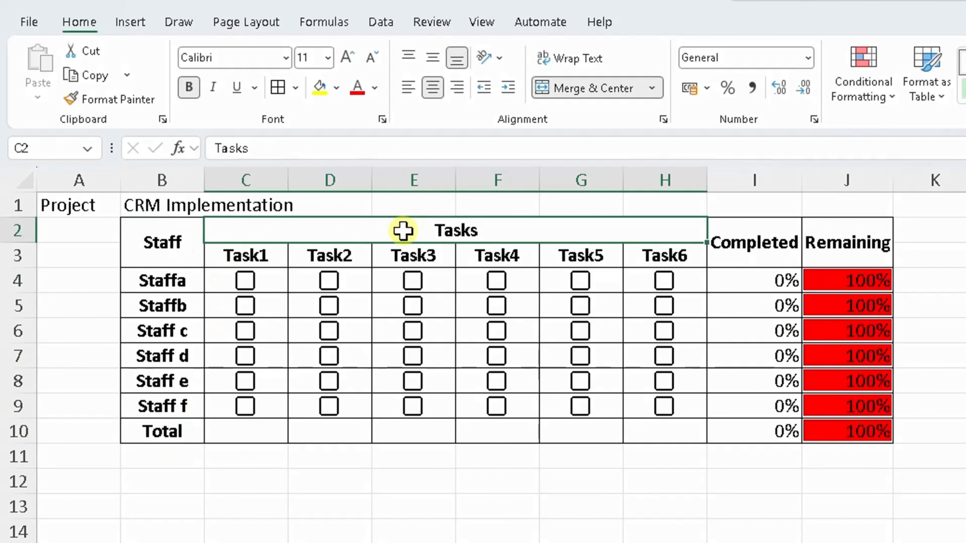
click(320, 87)
drag(265, 252, 665, 254)
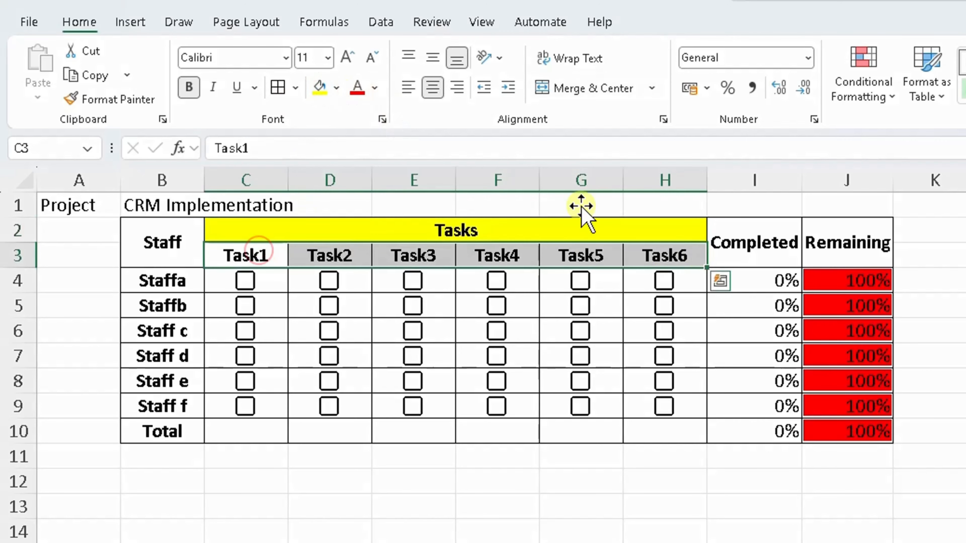
click(345, 87)
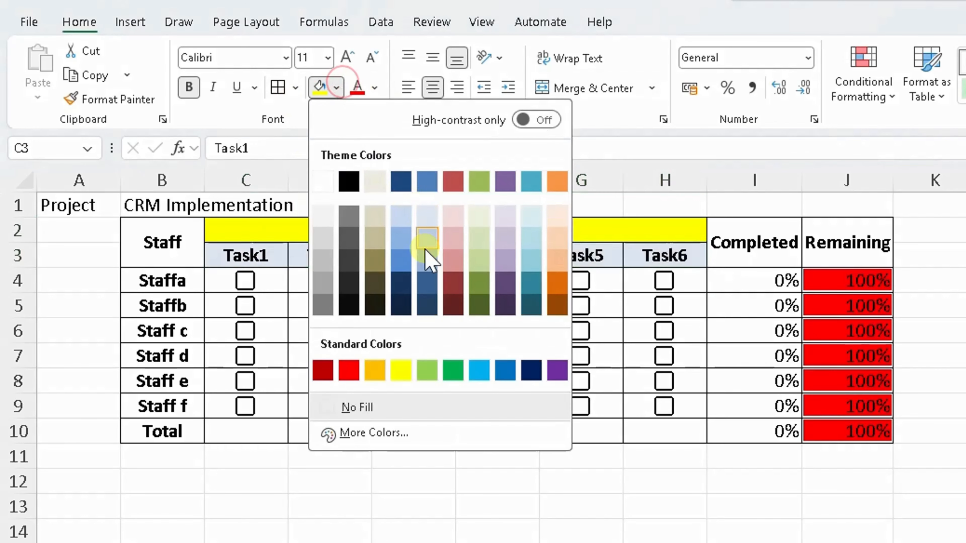
click(478, 215)
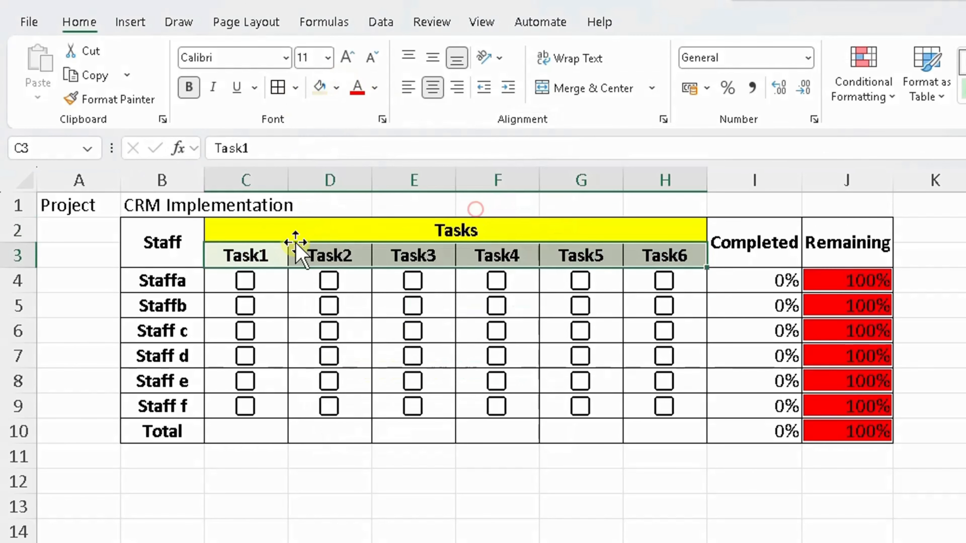
- Fill the Staff heading and the Total label with light gray, and the staff names in B4:B9 with the palest gray
click(189, 237)
click(335, 91)
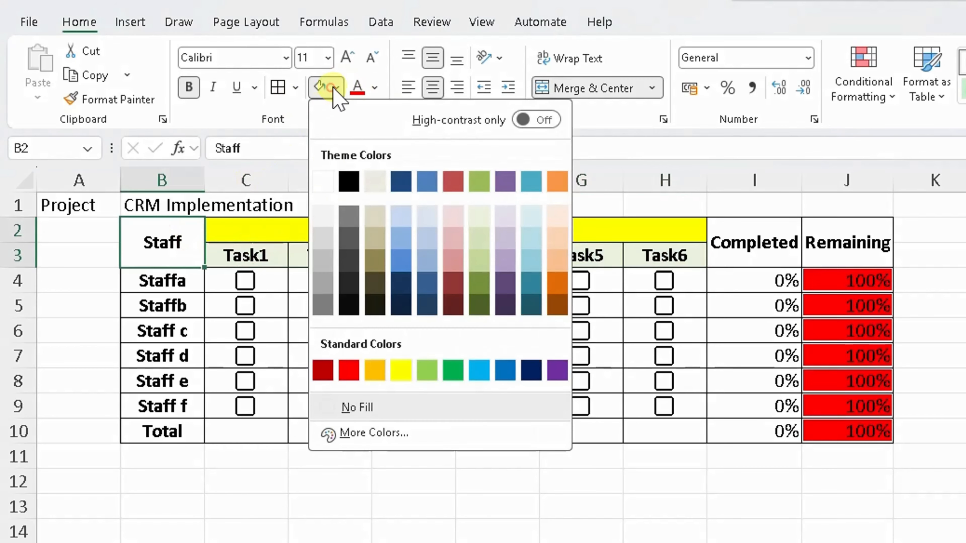
click(324, 233)
drag(189, 281, 173, 406)
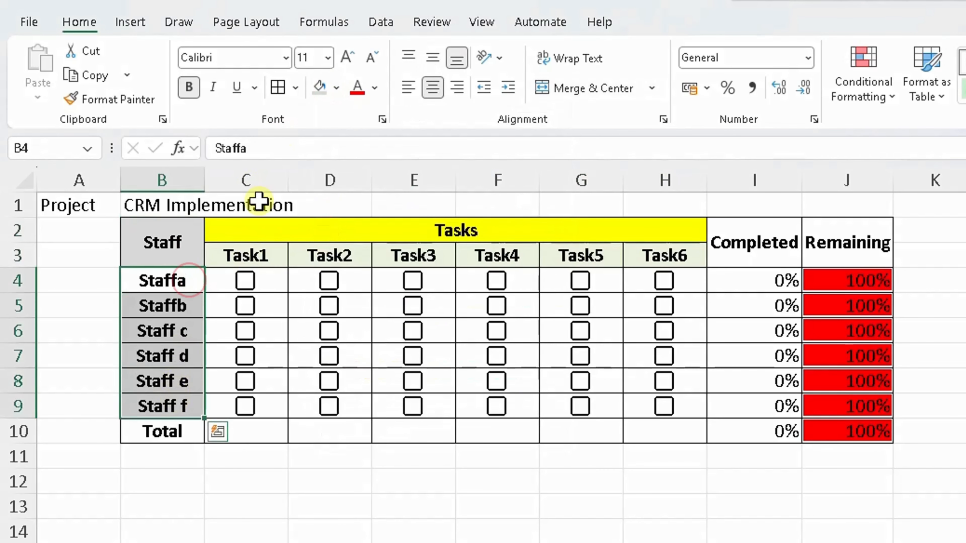
click(337, 88)
click(325, 216)
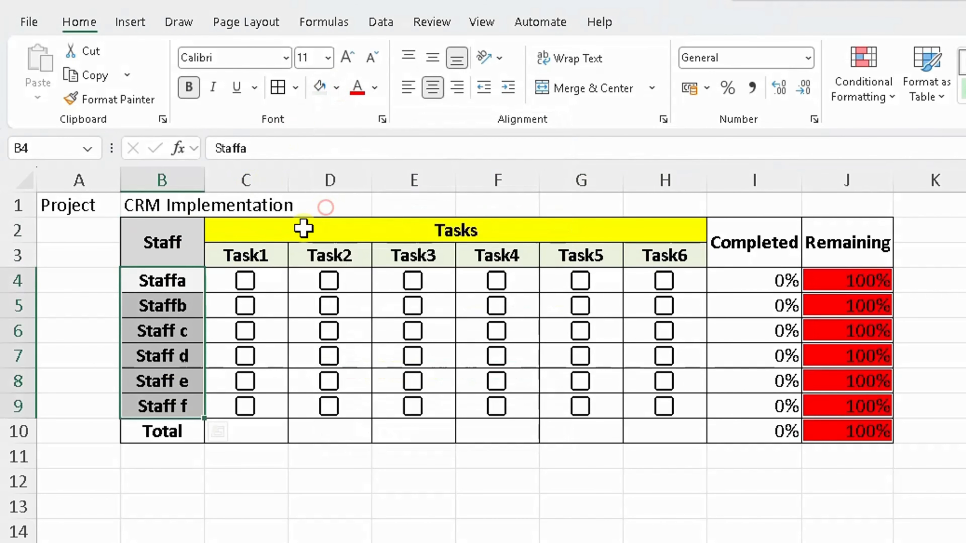
click(183, 428)
click(336, 88)
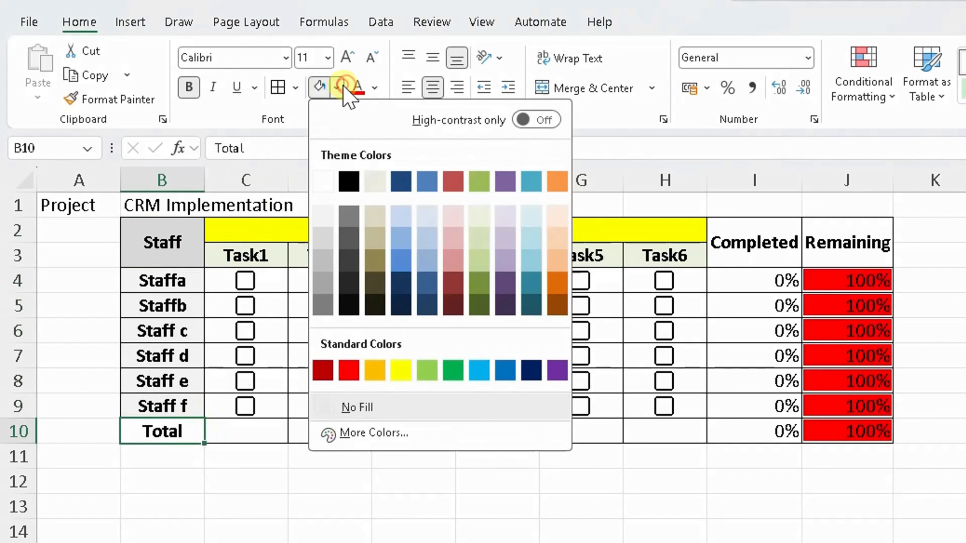
click(326, 236)
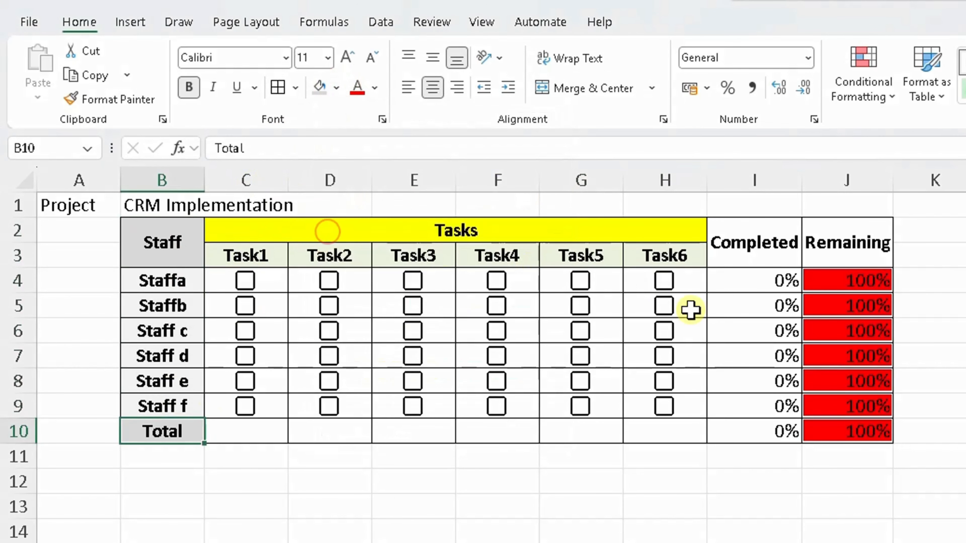
- Fill the Completed heading with the green theme color and the Remaining heading with the standard orange
click(763, 238)
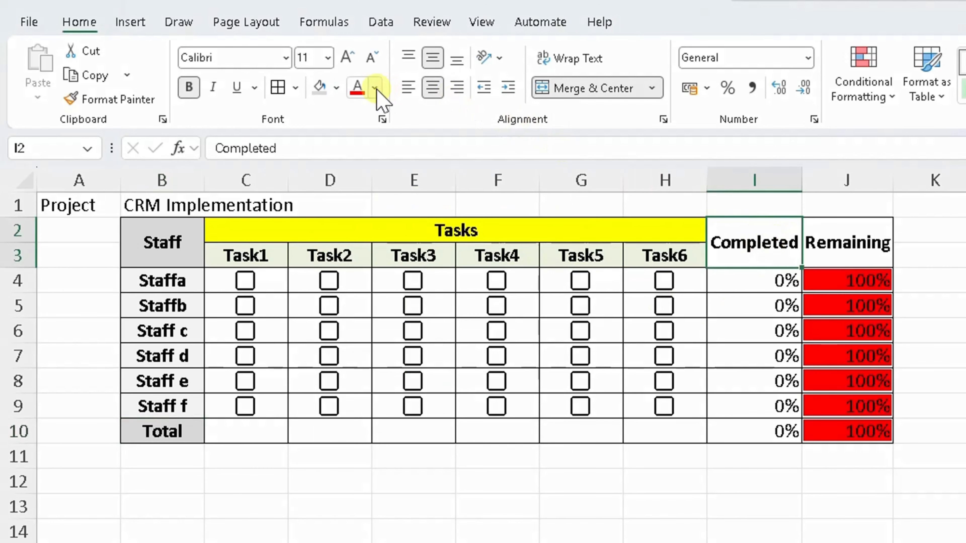
click(336, 88)
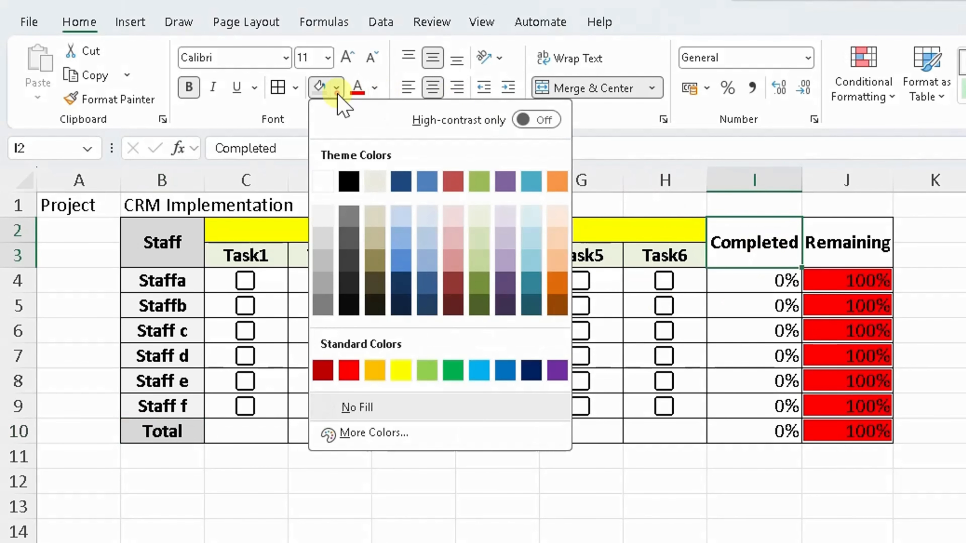
click(478, 187)
click(858, 247)
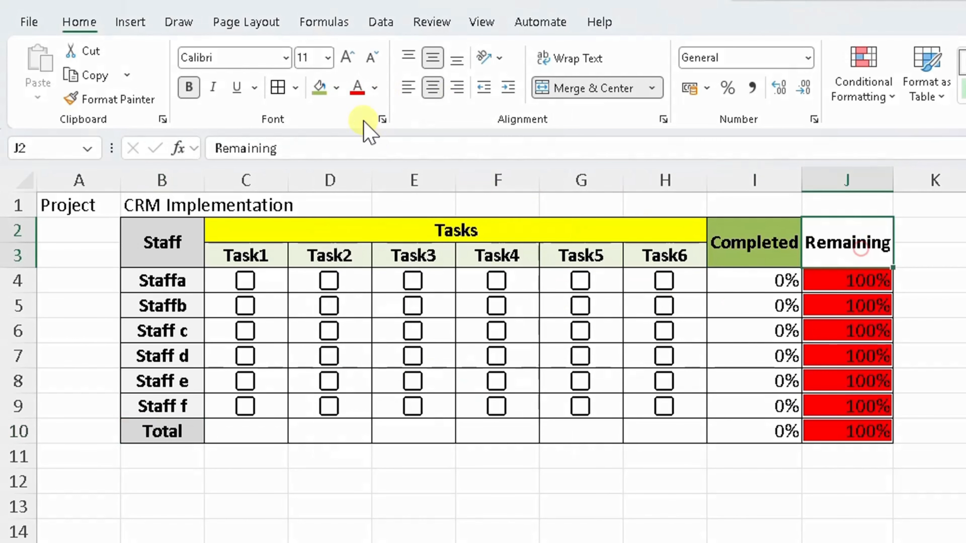
click(333, 90)
click(375, 371)
click(461, 529)
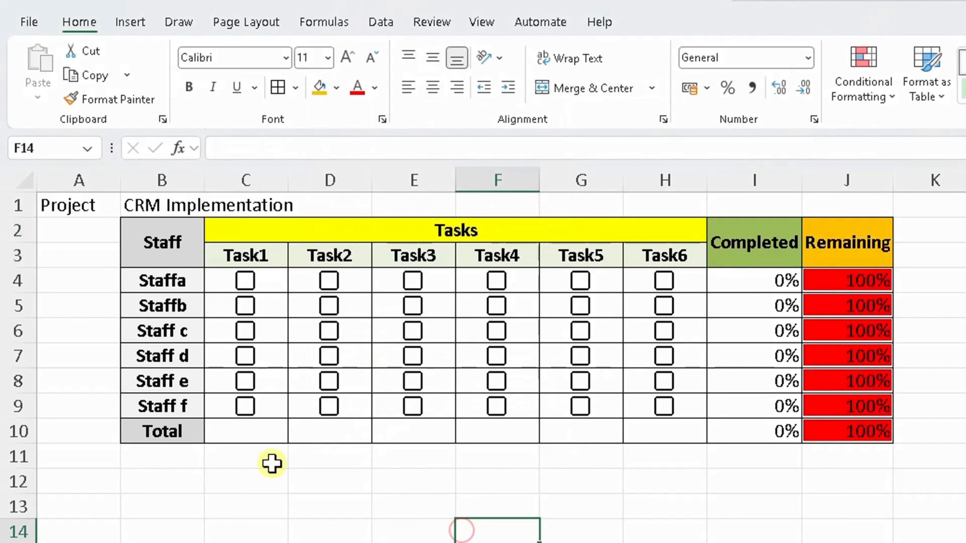
- Merge the empty Total row cells C10:H10 below the task columns and fill the merged cell with black
click(246, 426)
drag(246, 424, 660, 422)
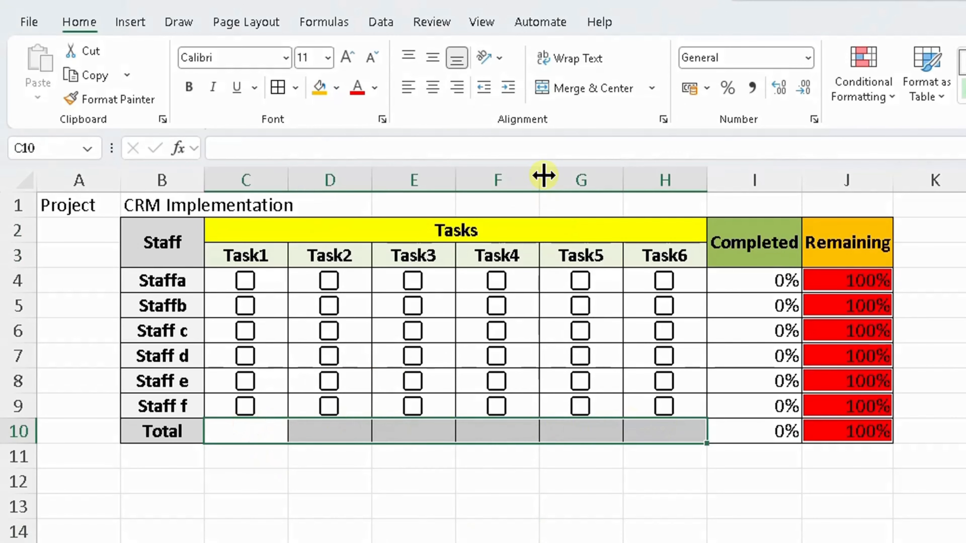
click(578, 91)
click(334, 90)
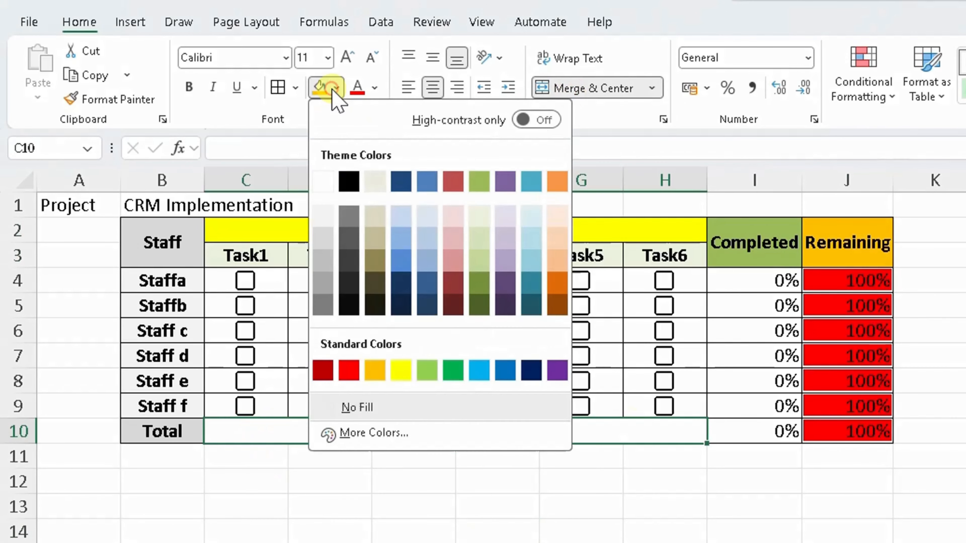
click(349, 182)
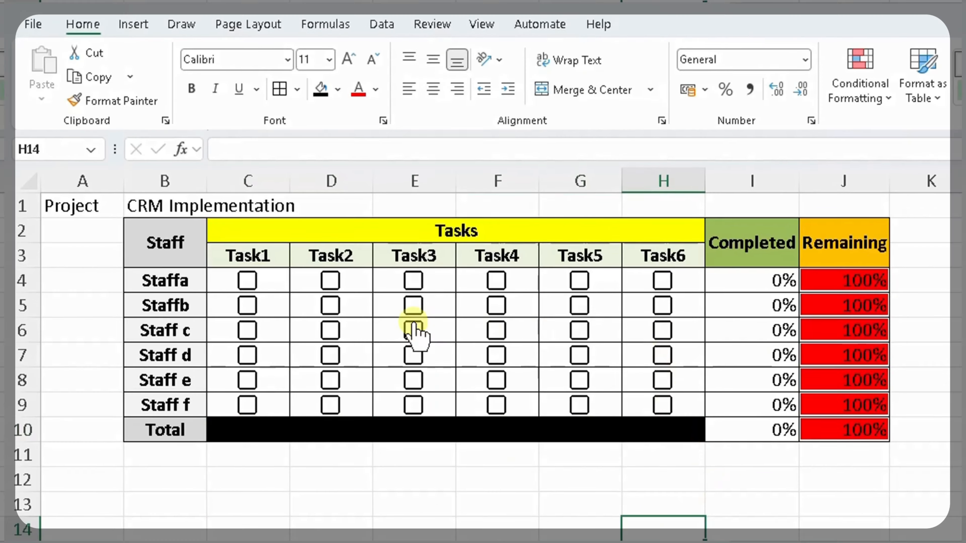
- Tick the Task2, Task4 and Task5 checkboxes for Staff c
click(330, 330)
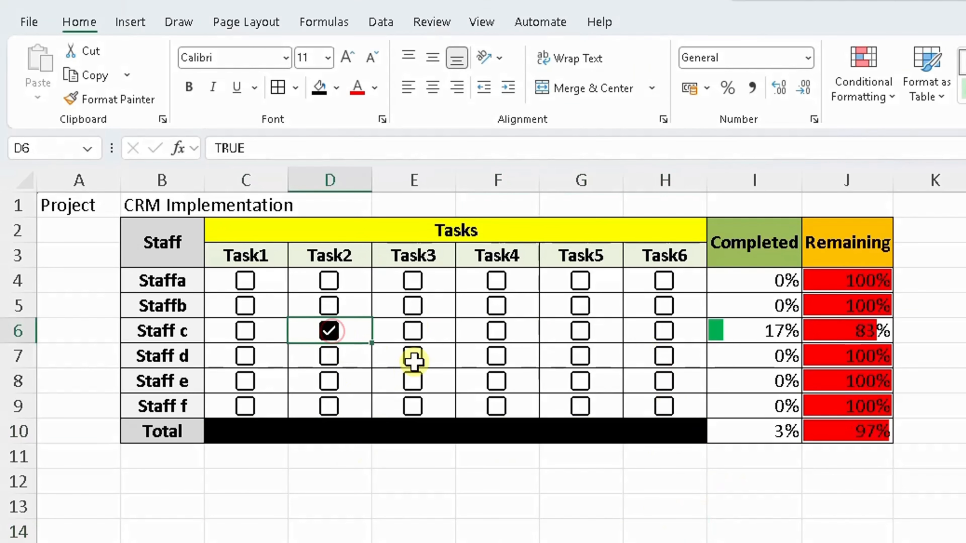
click(497, 330)
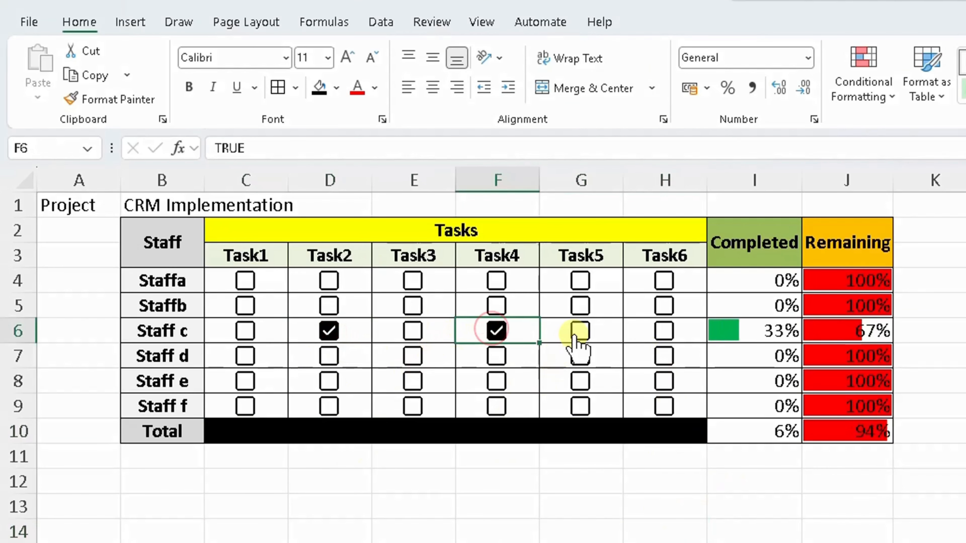
click(578, 334)
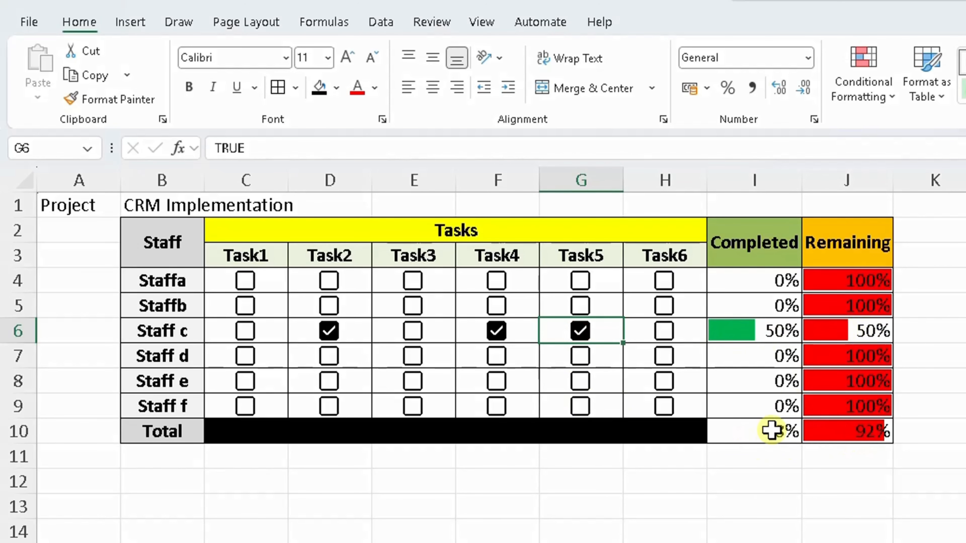
- Tick the Task2 to Task6 checkboxes for Staff e and the Task6 checkbox for Staff f
click(339, 382)
click(413, 380)
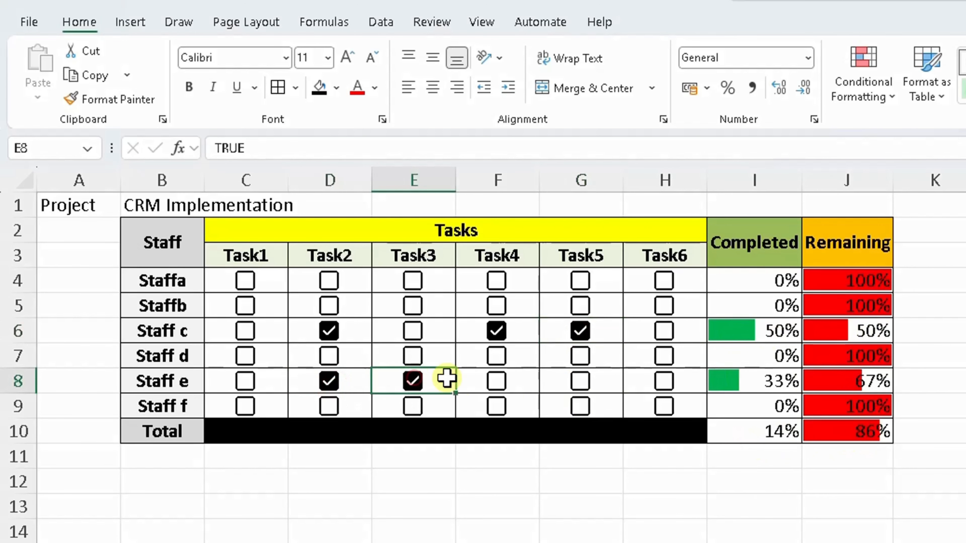
click(498, 381)
click(580, 380)
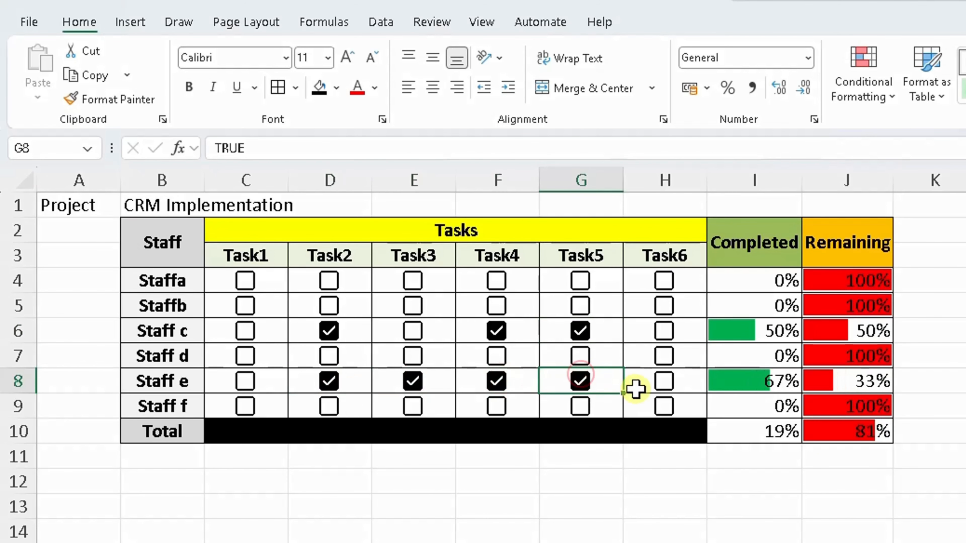
click(661, 380)
click(660, 407)
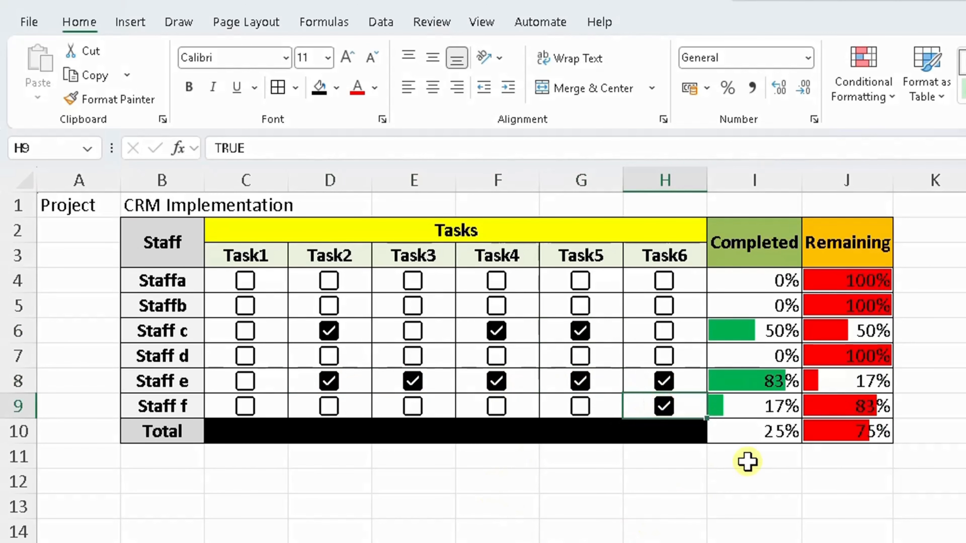
- Add a solid data bar to the Completed total in I10, with a Number scale from 0 to 1 and the Blue, Accent 1 color
click(744, 431)
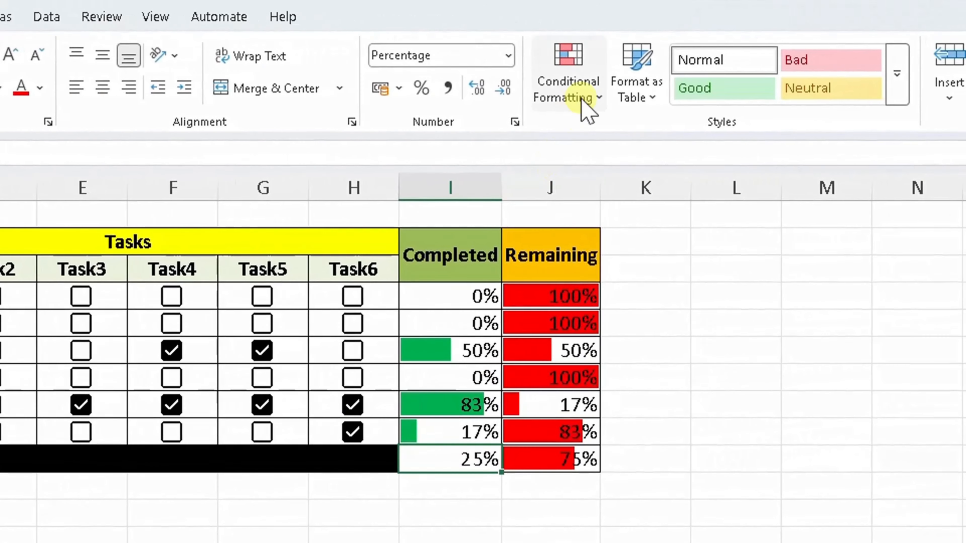
click(583, 100)
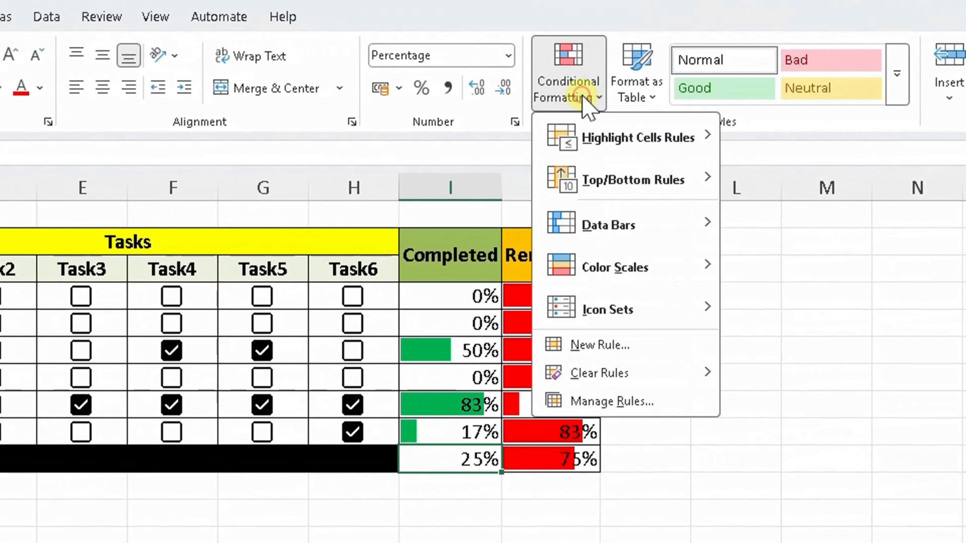
mouse_move(621, 229)
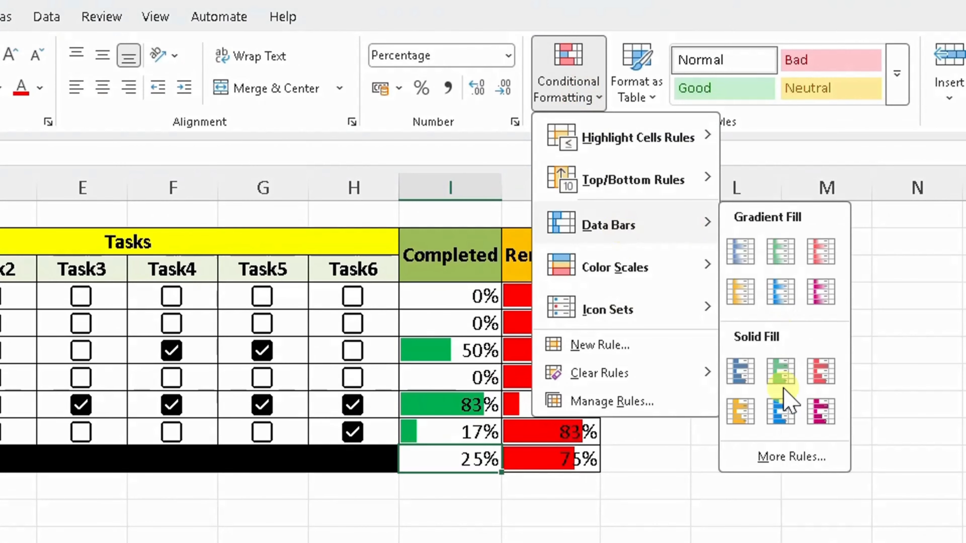
click(787, 458)
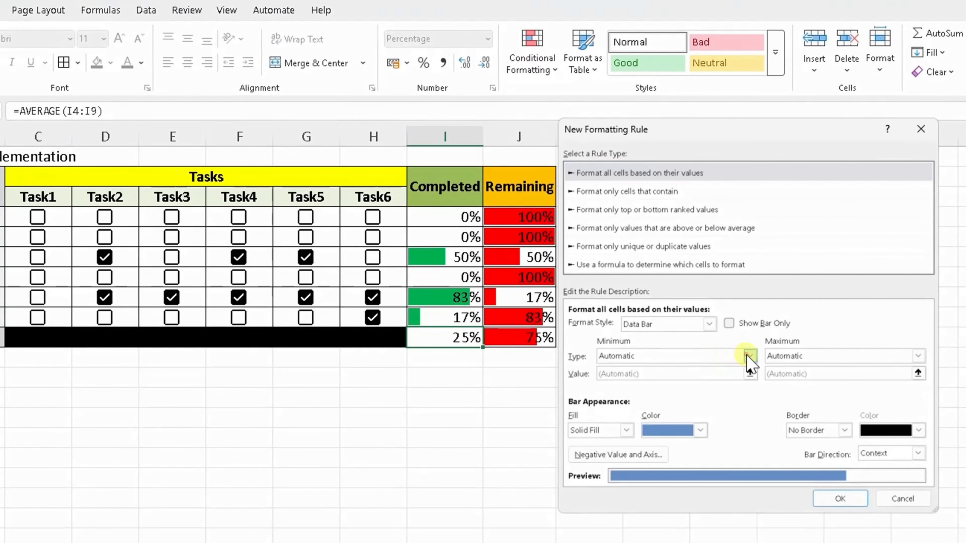
click(858, 479)
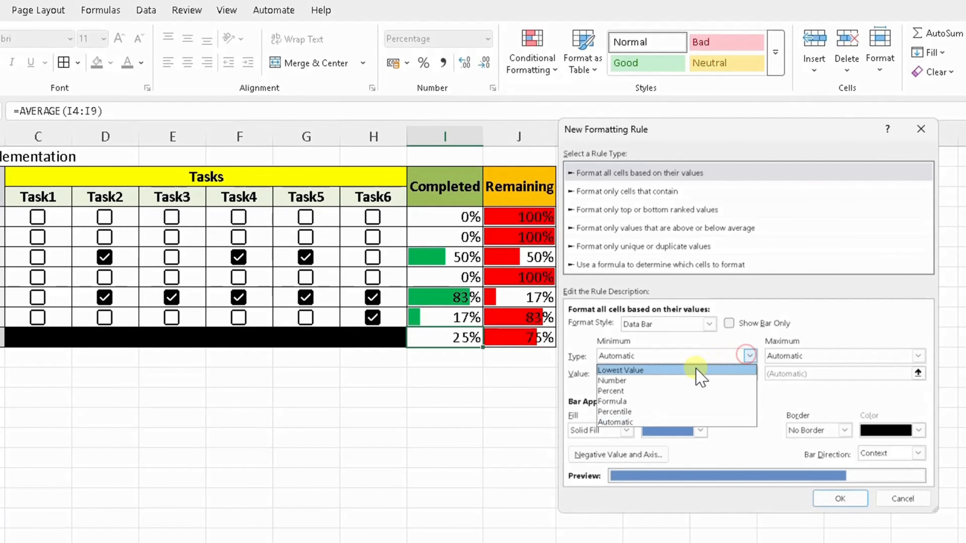
click(688, 381)
click(785, 357)
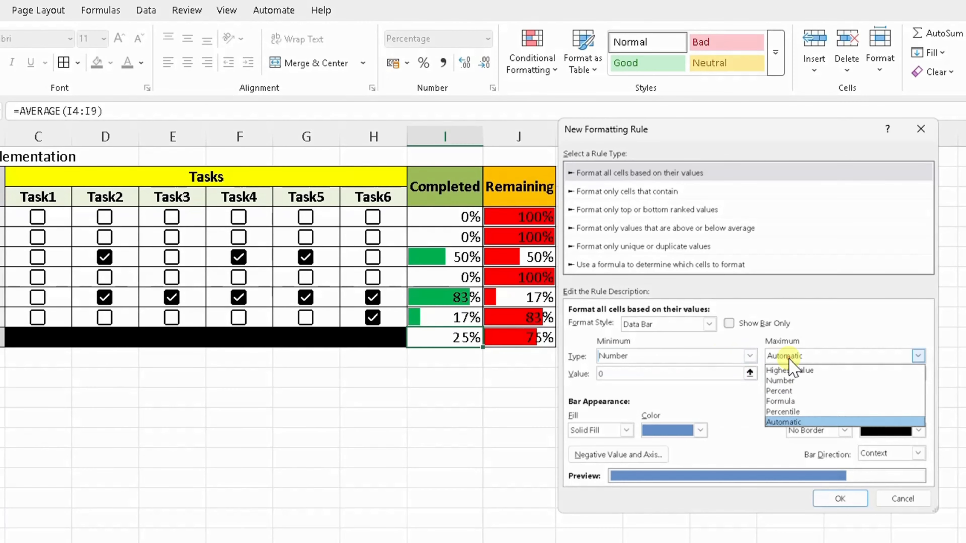
click(787, 381)
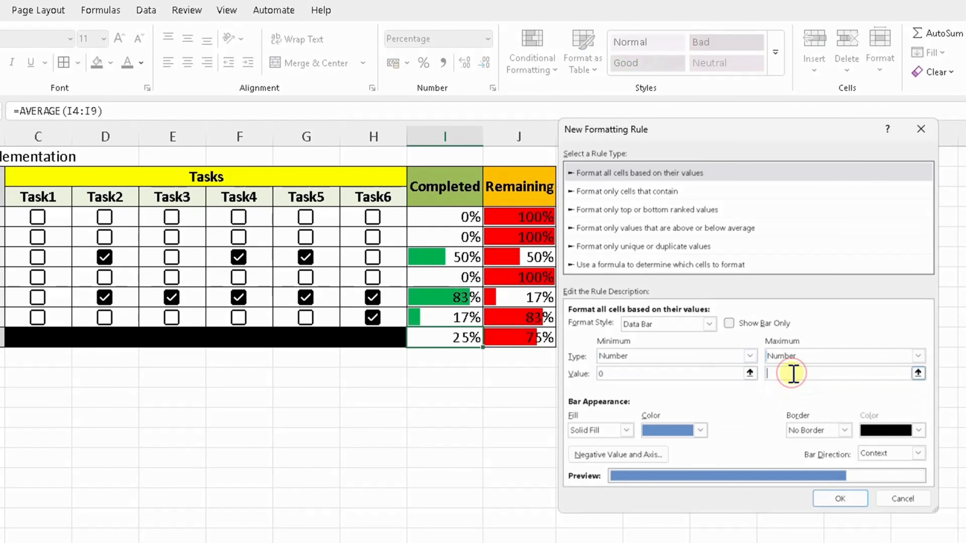
click(701, 431)
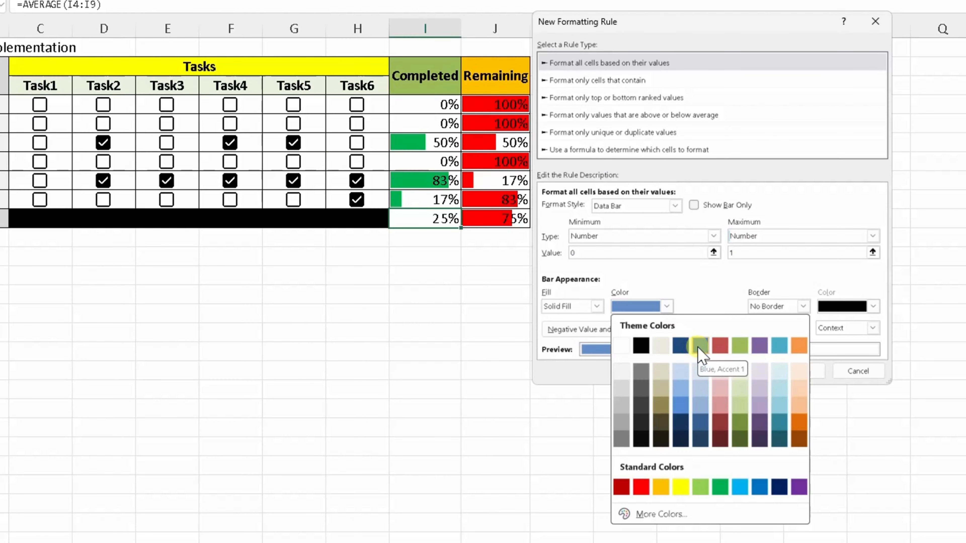
click(699, 348)
click(793, 370)
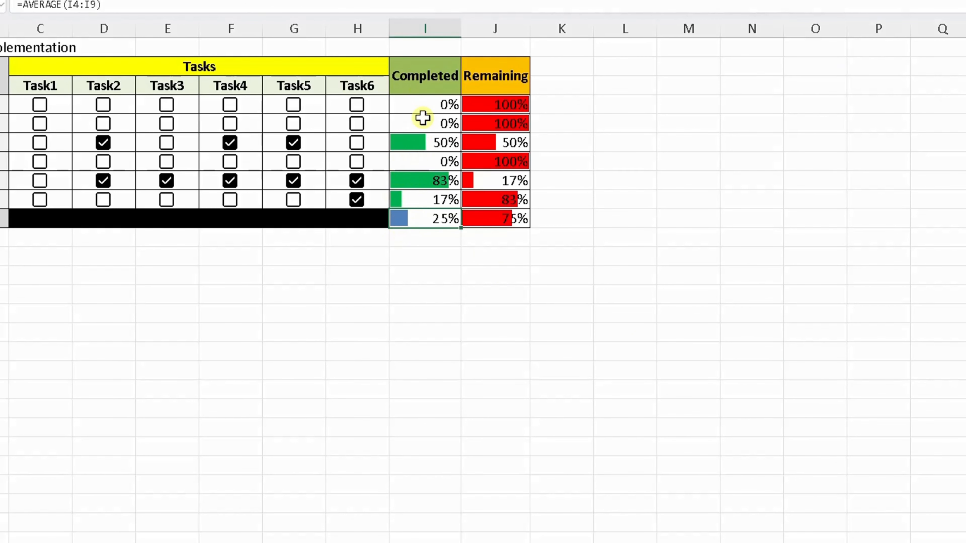
- Add a solid data bar to the Remaining total in J10, with a Number scale from 0 to 1 and the standard orange color
click(490, 221)
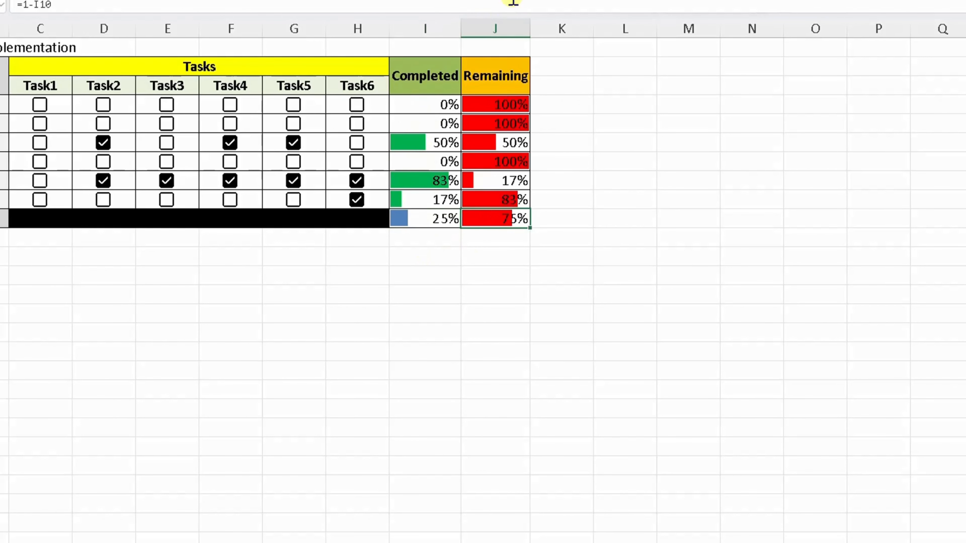
click(438, 50)
mouse_move(480, 186)
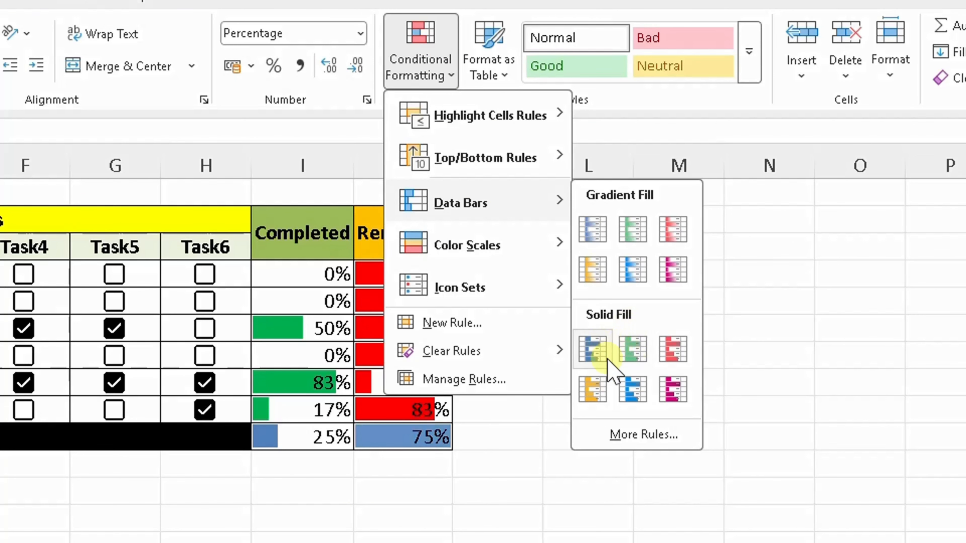
click(633, 436)
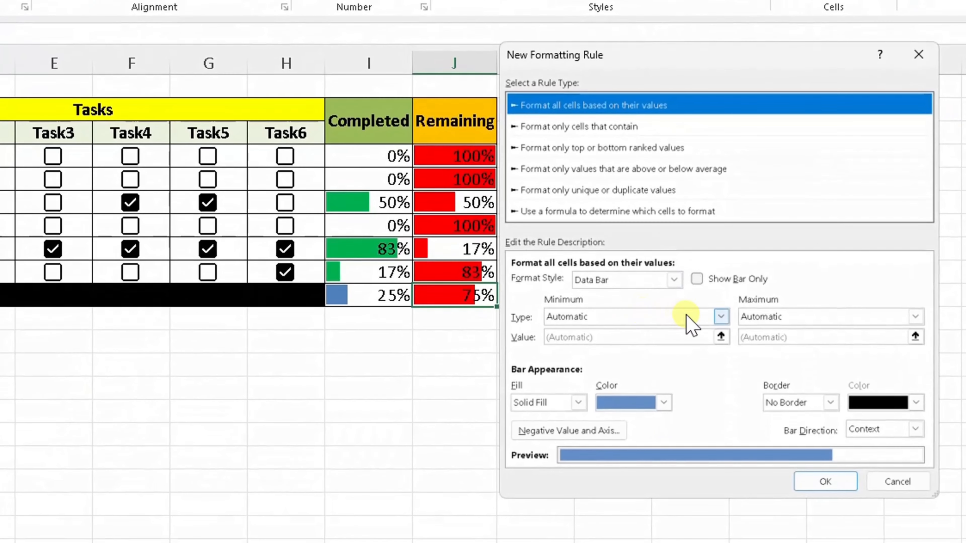
click(687, 316)
click(630, 343)
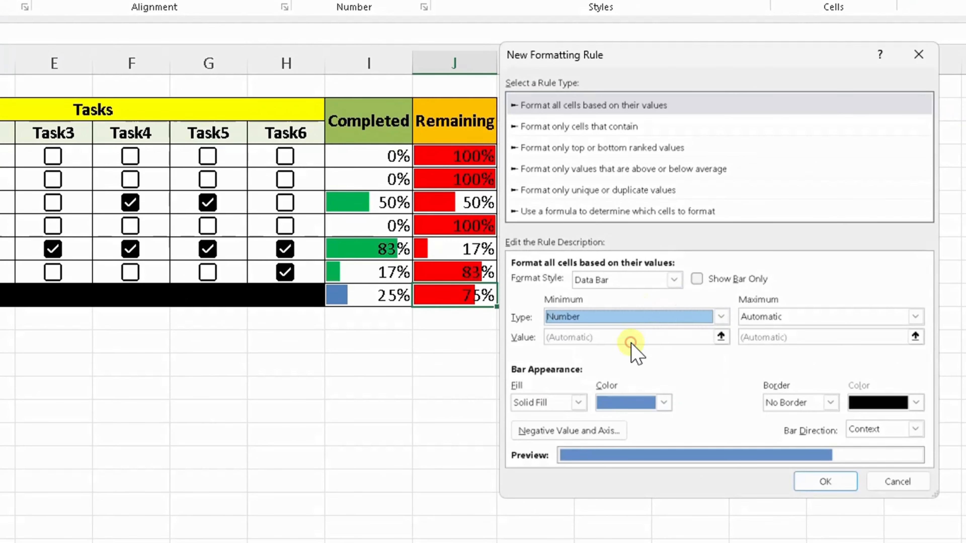
click(762, 318)
click(756, 340)
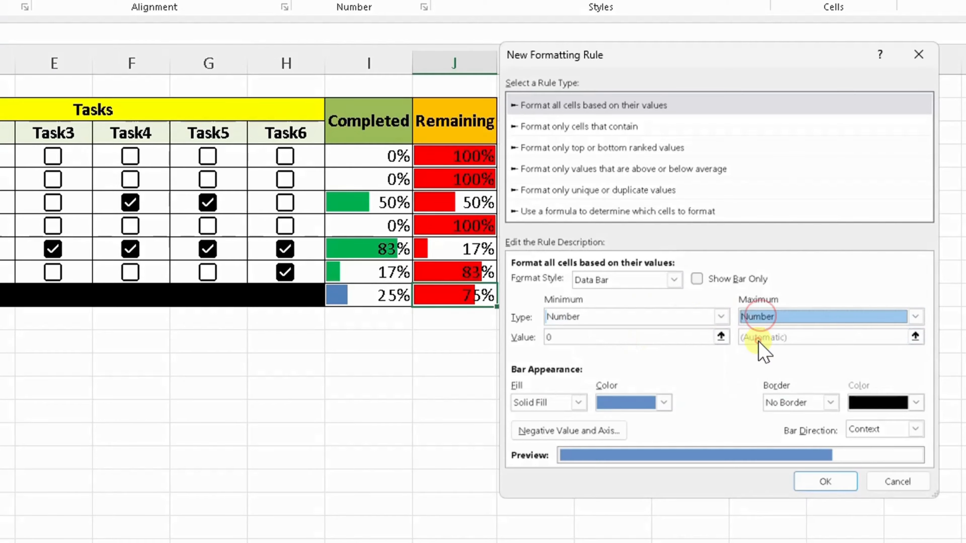
click(740, 337)
text(1)
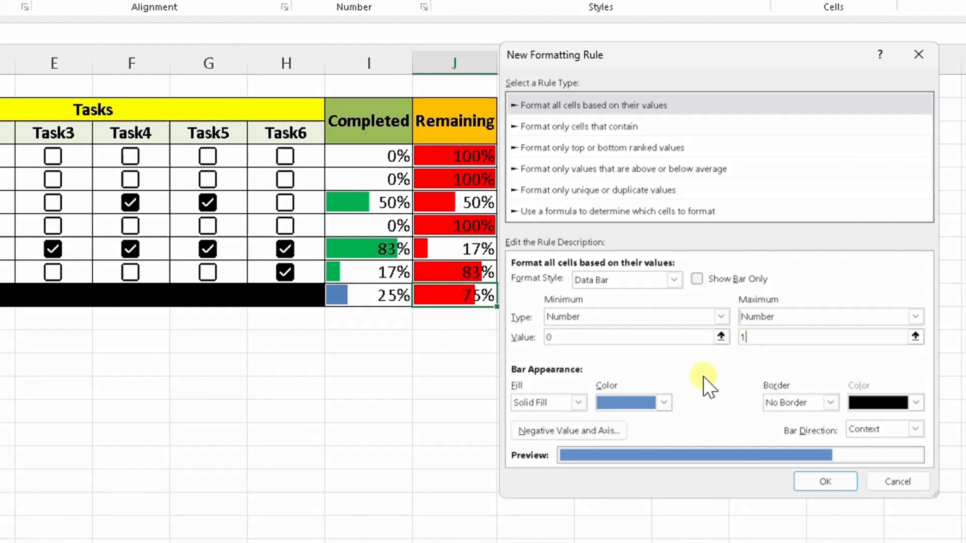
click(664, 402)
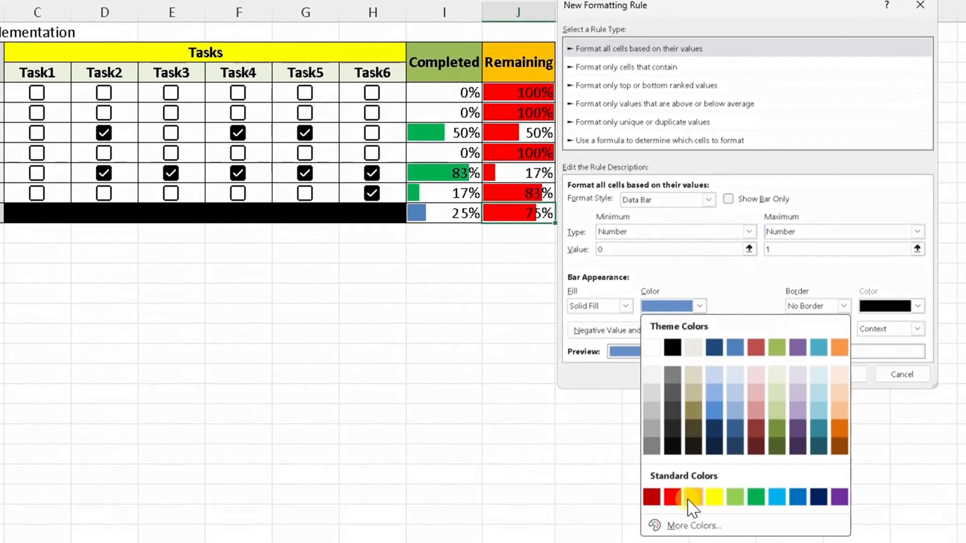
click(663, 503)
click(821, 375)
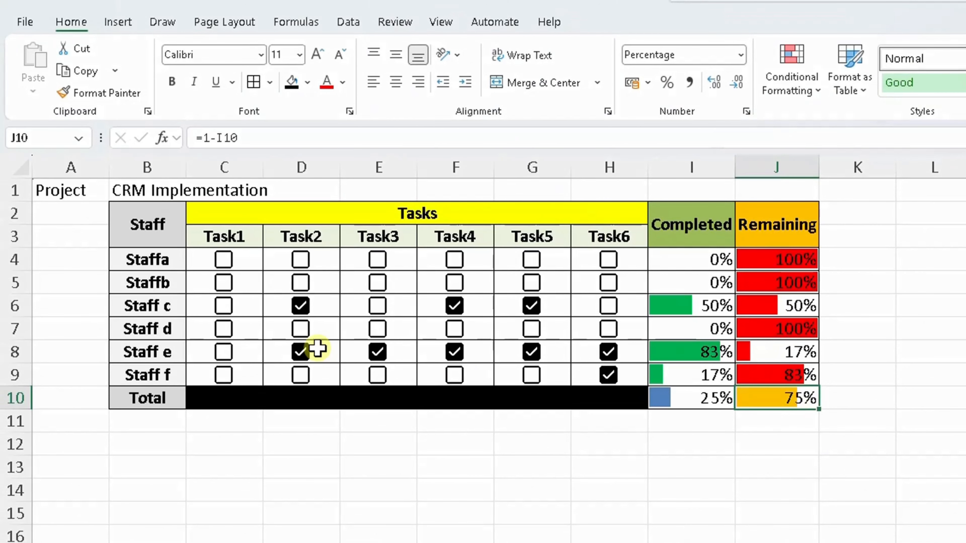
- Tick Task4 to Task6 for Staffa, Task2 and Task6 for Staffb, Task6 for Staff c and Task3 for Staff d
click(309, 278)
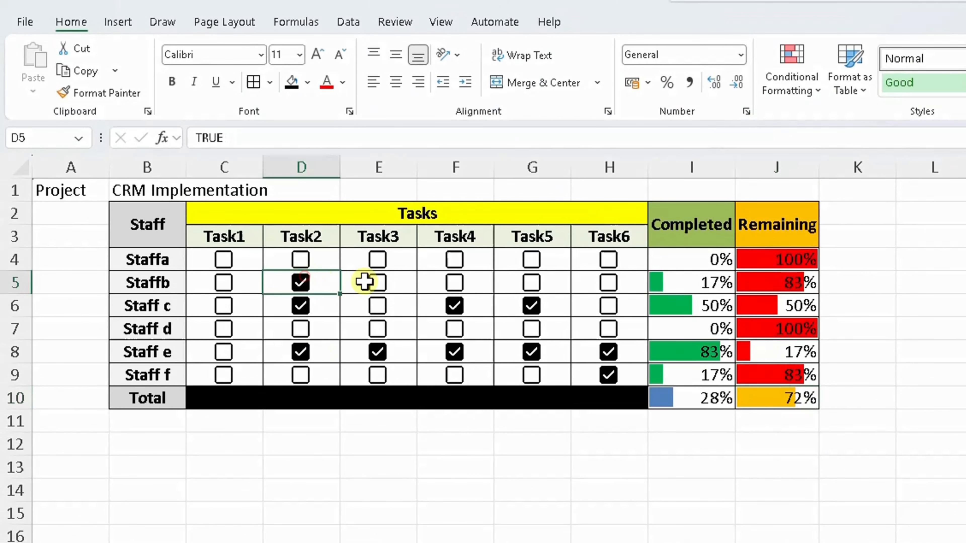
click(454, 260)
click(531, 261)
click(608, 261)
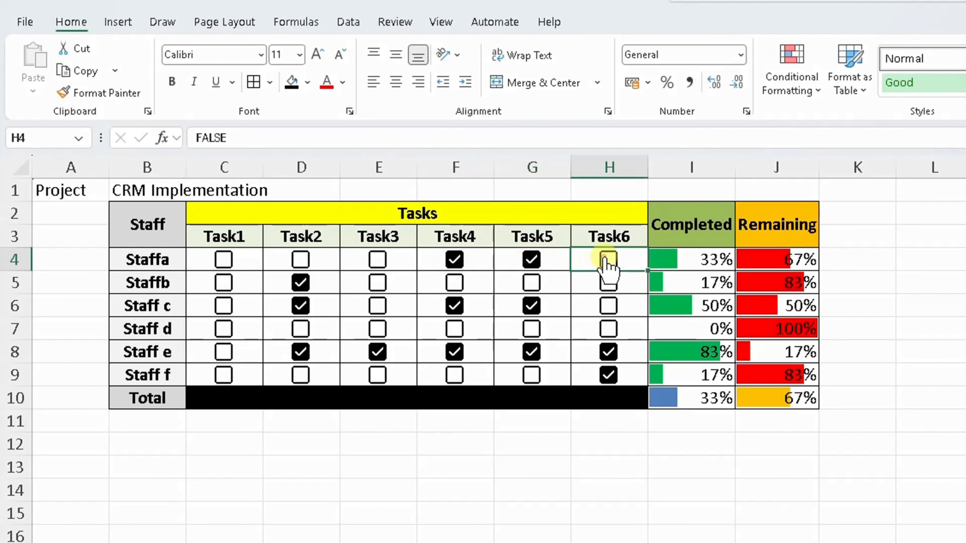
click(608, 287)
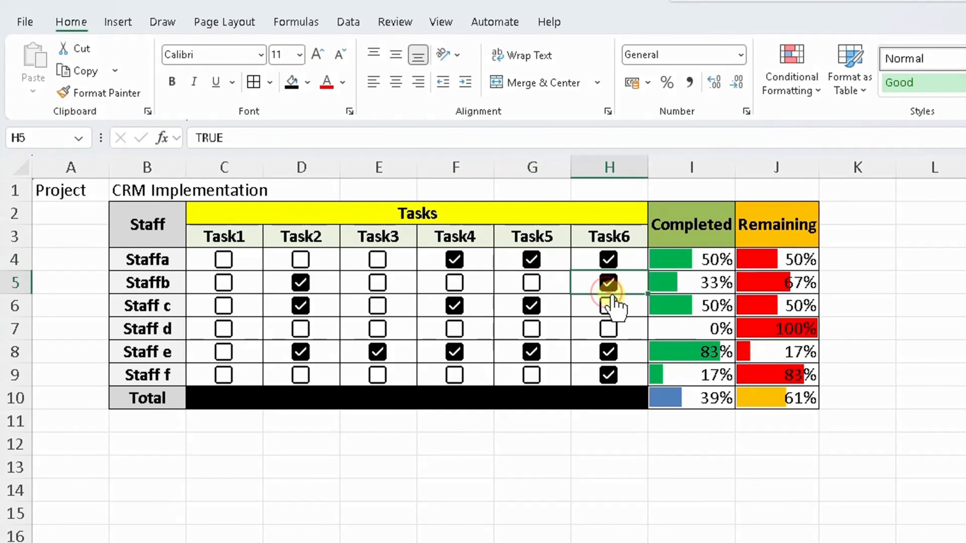
click(608, 306)
click(378, 329)
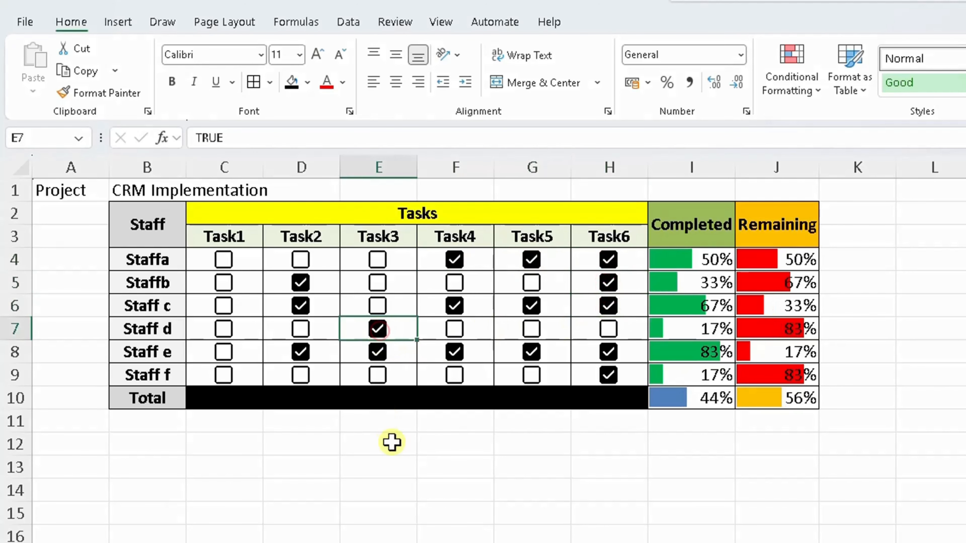
click(406, 476)
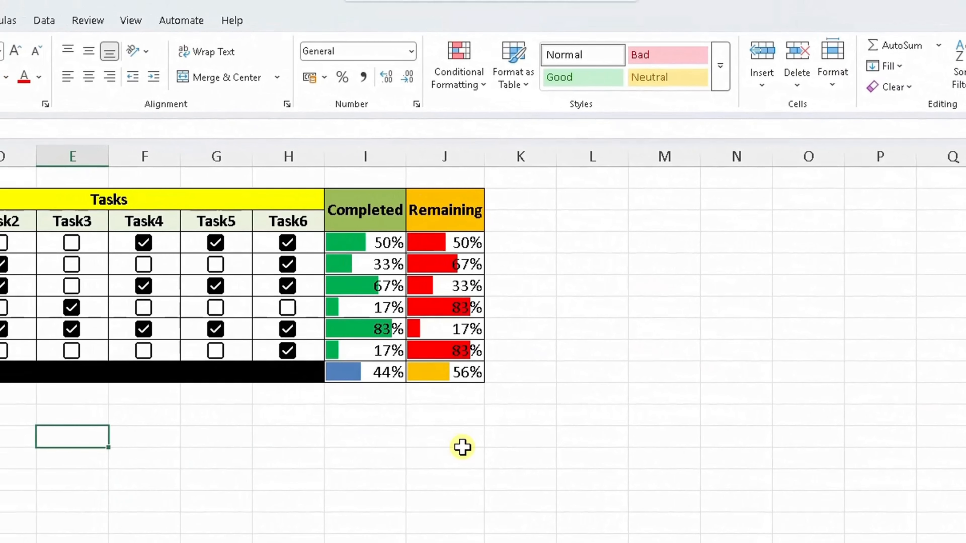
click(462, 441)
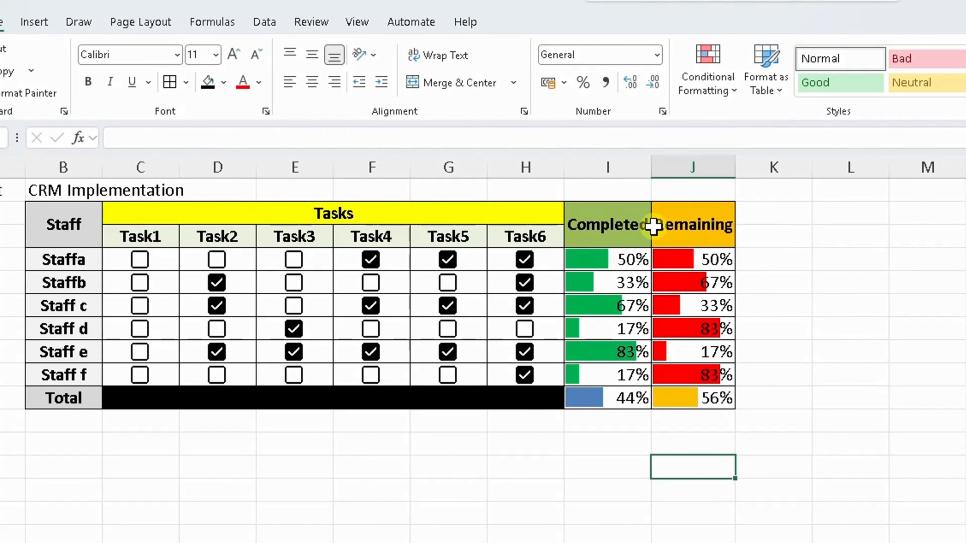
- Insert a doughnut chart from the Completed and Remaining headings and their totals in I10:J10, and place it beside the table past column J
drag(625, 225, 681, 228)
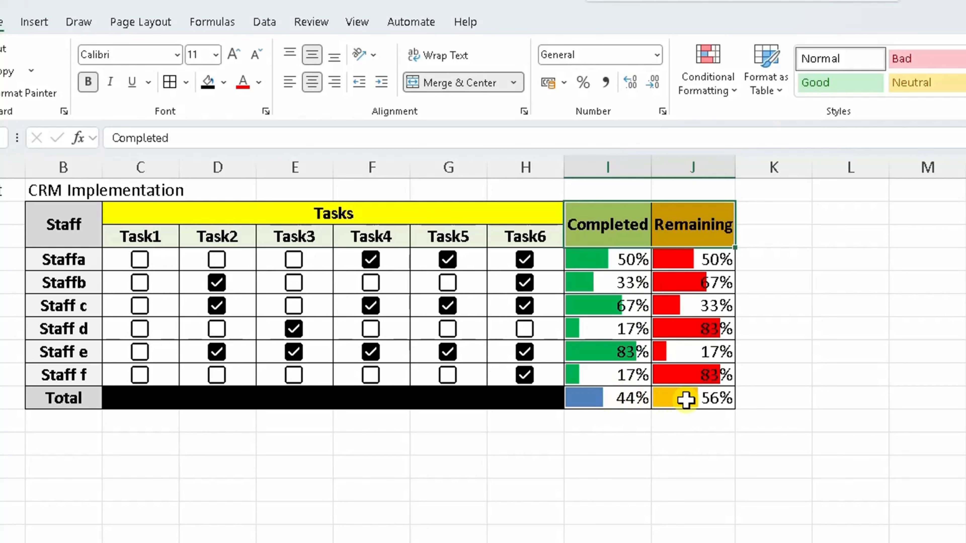
click(614, 400)
drag(652, 401, 656, 401)
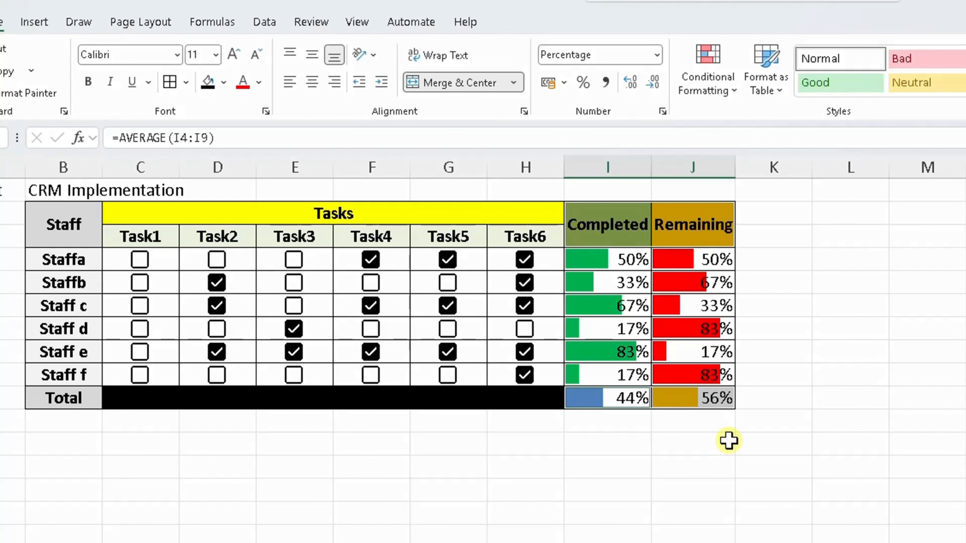
click(42, 22)
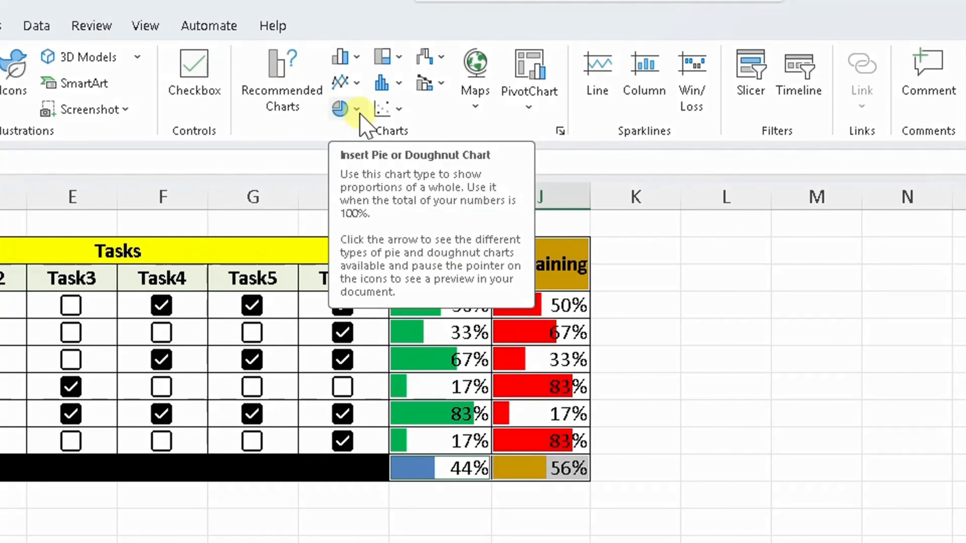
click(357, 111)
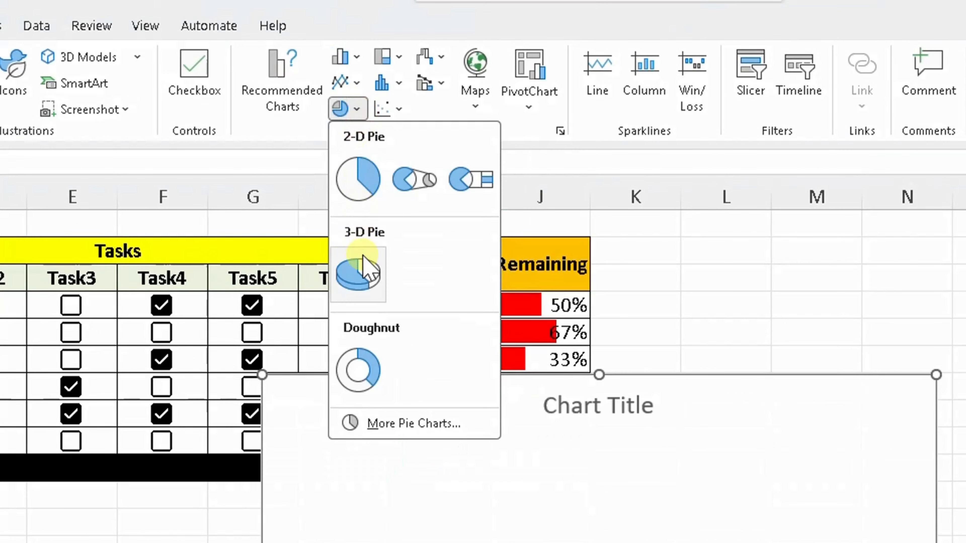
click(359, 371)
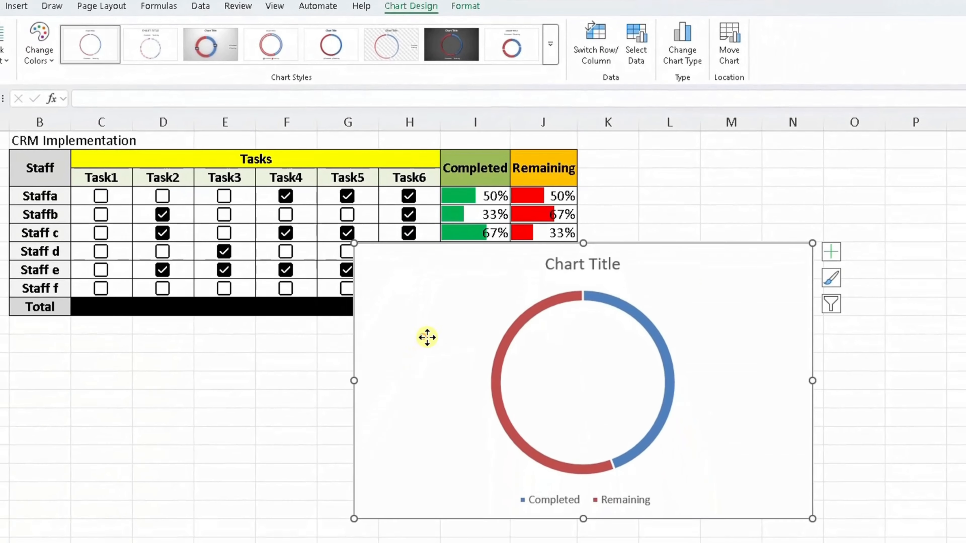
drag(427, 337, 685, 269)
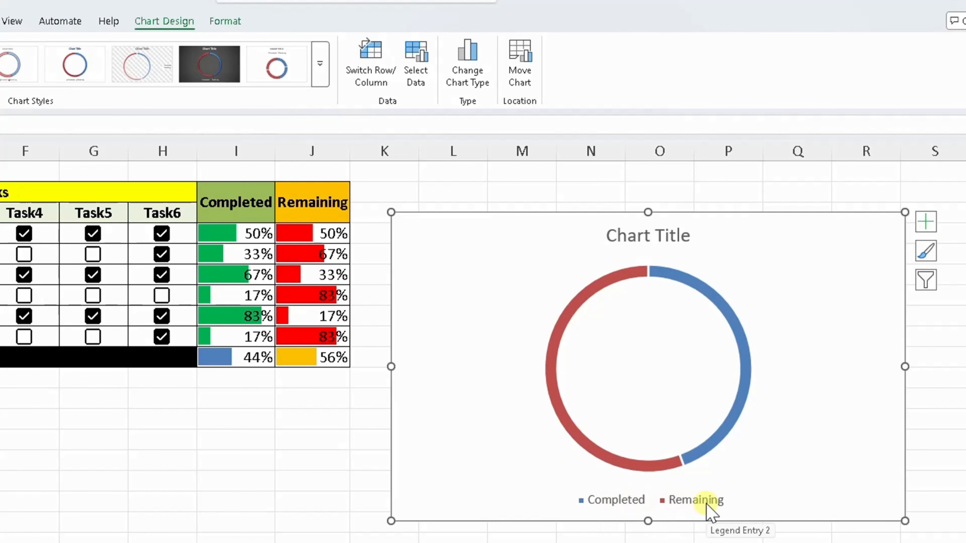
- Change the doughnut chart's title to "Project Status" and move the chart up slightly beside the table
click(637, 239)
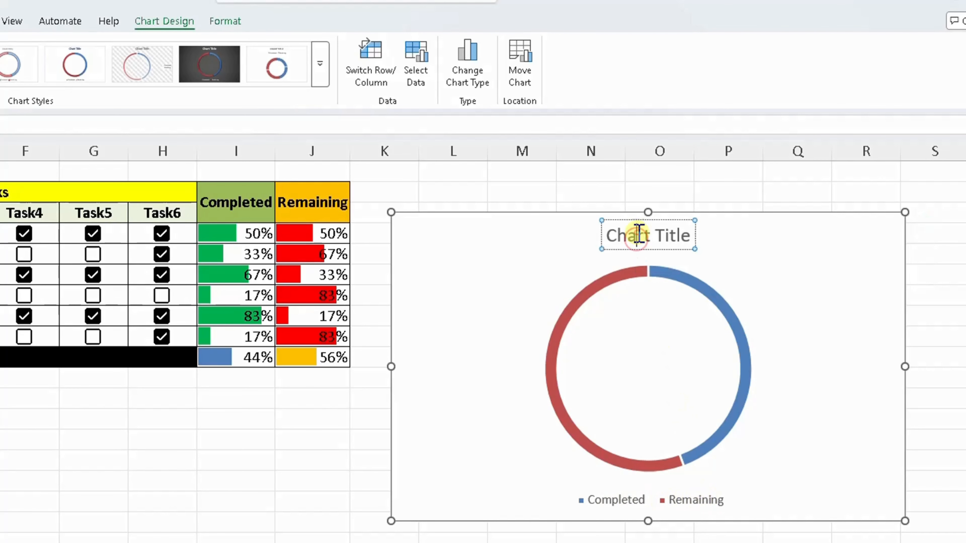
triple_click(638, 234)
text(P)
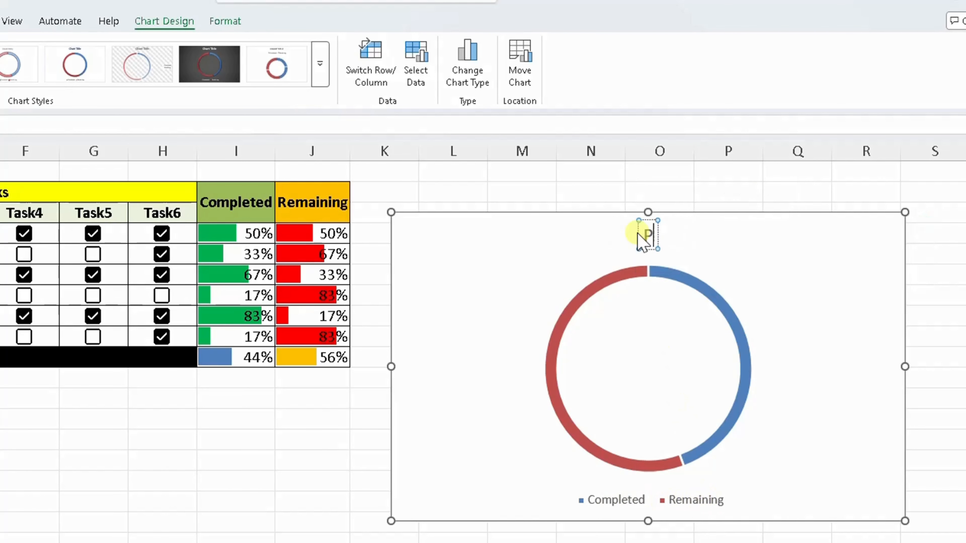
text(roject Status)
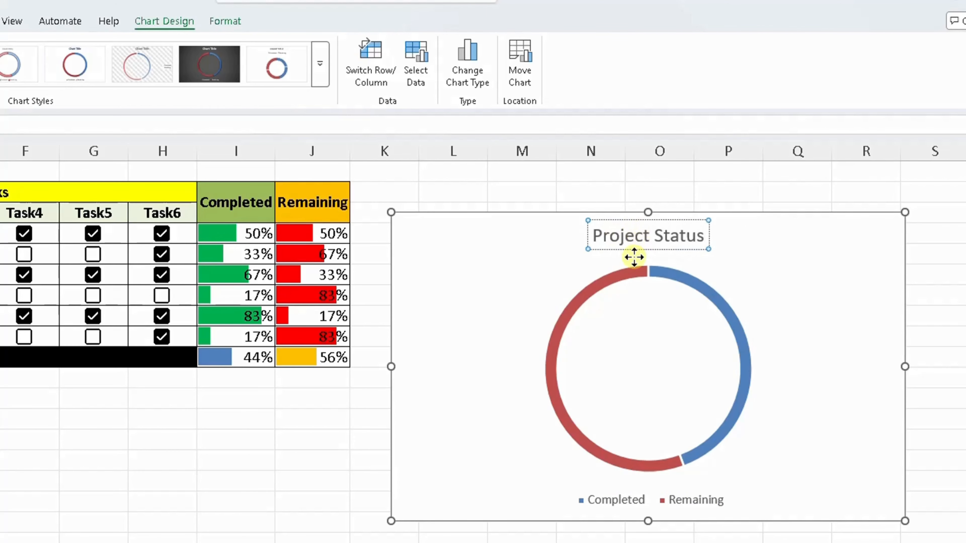
drag(522, 262, 523, 244)
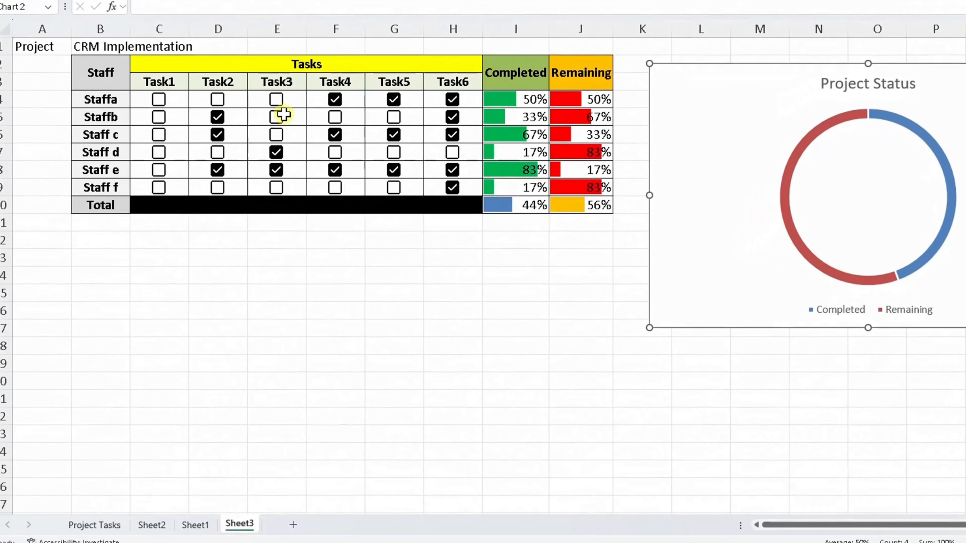
- Tick Task3, Task4 and Task5 for Staffb, and Task3 for Staffa and Staff c
click(276, 117)
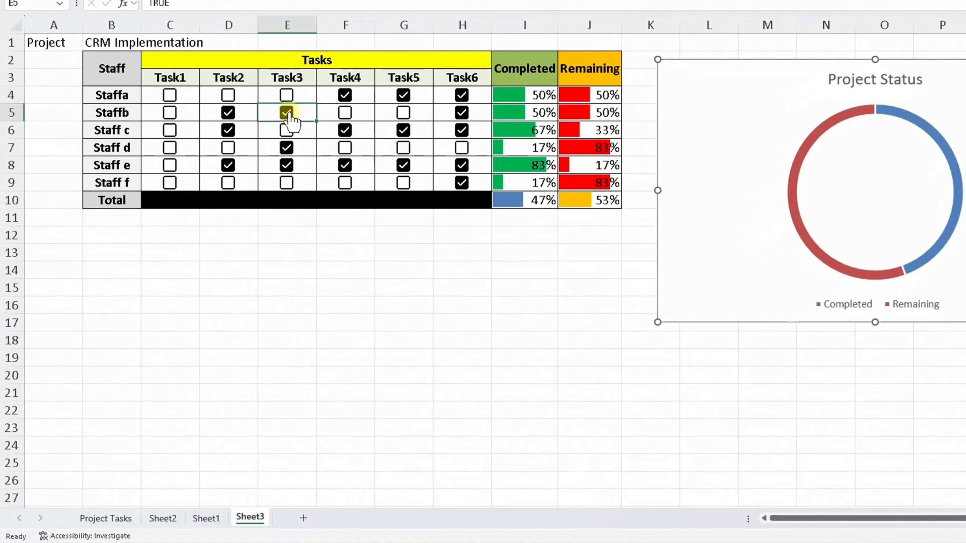
click(334, 119)
click(344, 113)
click(402, 113)
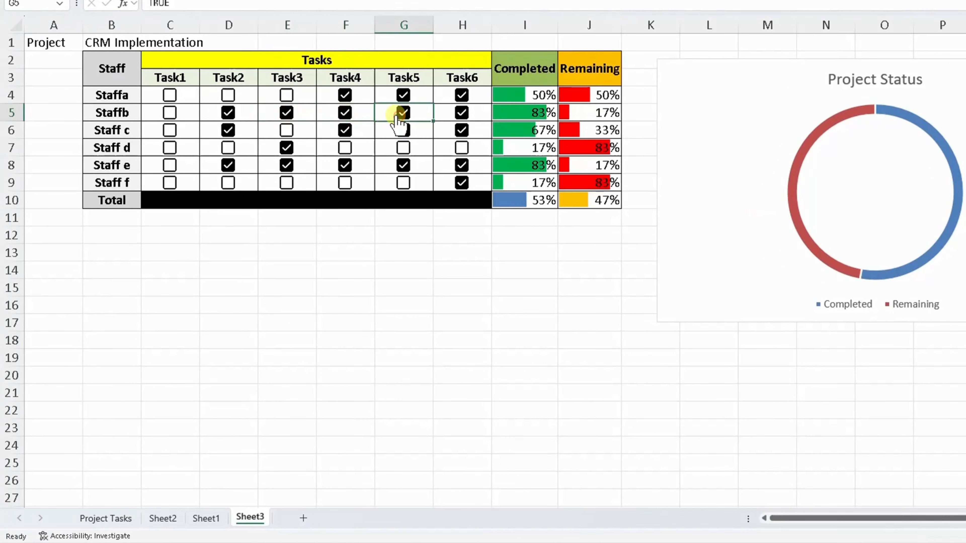
click(287, 95)
click(287, 130)
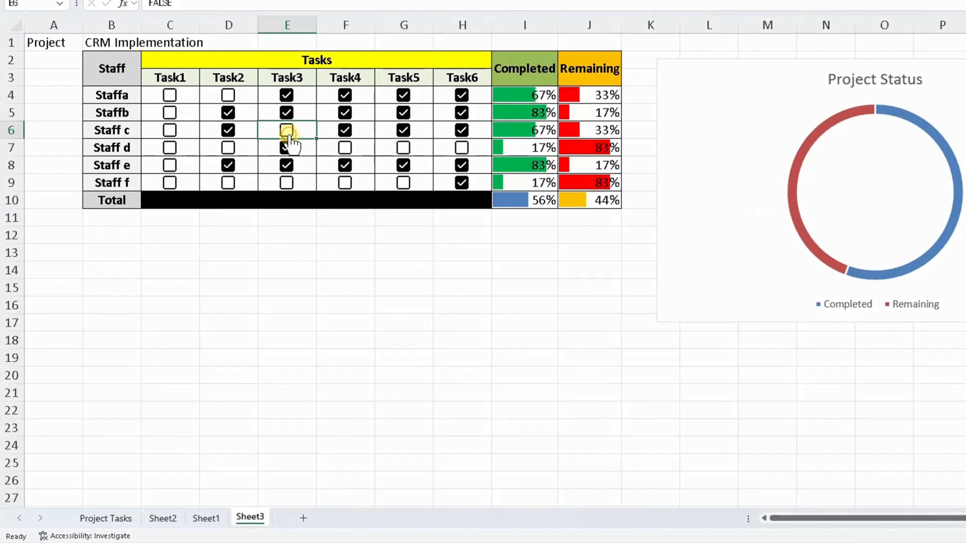
- Tick Task3 to Task5 for Staff f, and Task1, Task2, Task4, Task5 and Task6 for Staff d
click(287, 183)
click(344, 182)
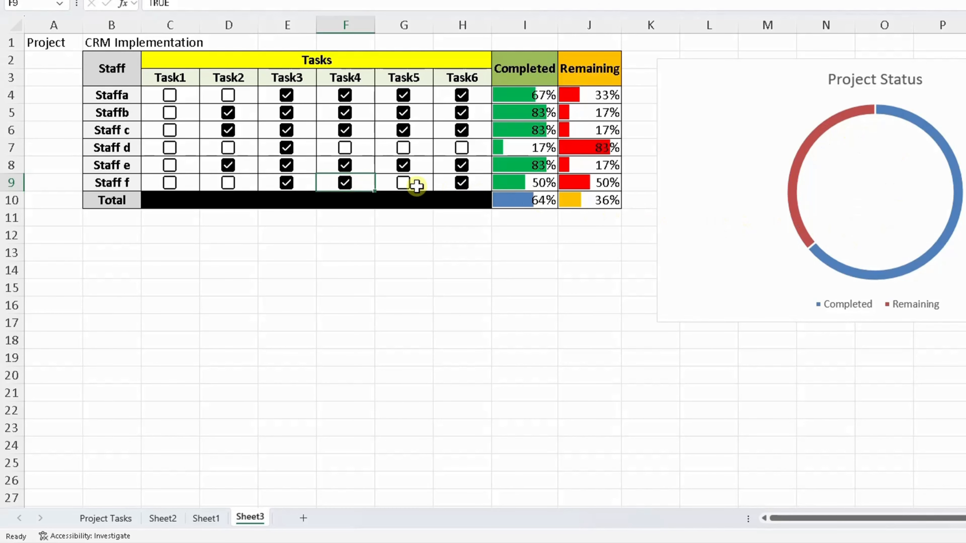
click(403, 183)
click(403, 148)
click(462, 148)
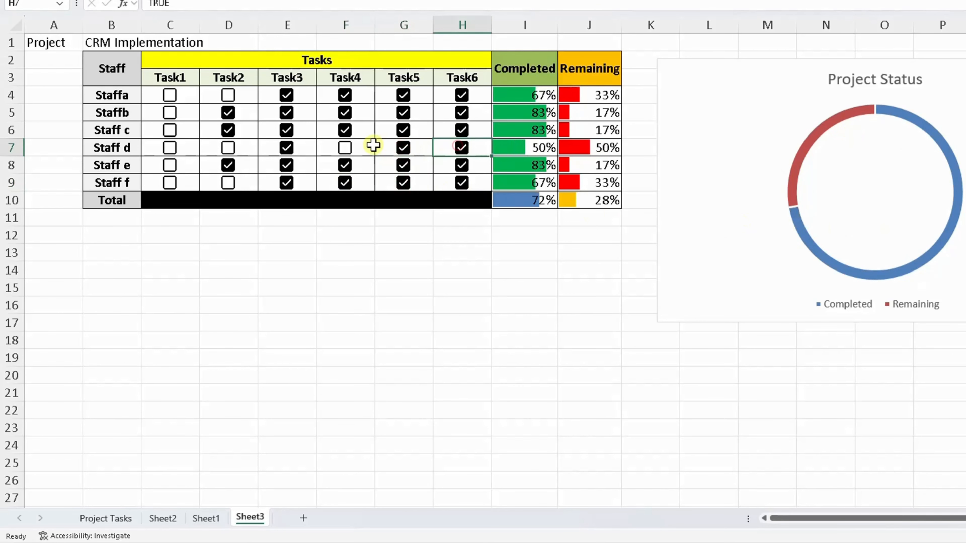
click(345, 147)
click(228, 148)
click(170, 148)
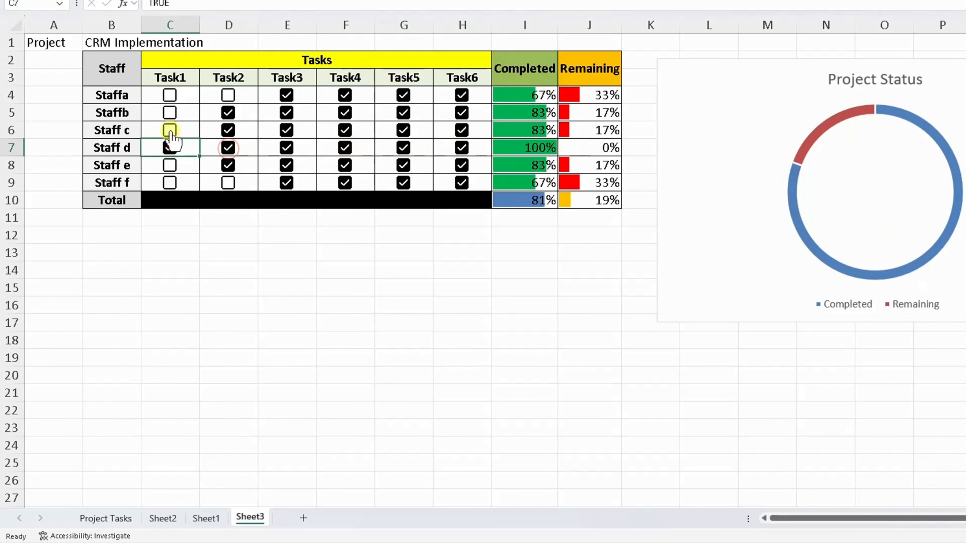
- Tick Task1 for Staffb, Staff c and Staff e, and both Task1 and Task2 for Staff f and Staffa
click(169, 131)
click(170, 113)
click(170, 165)
click(170, 182)
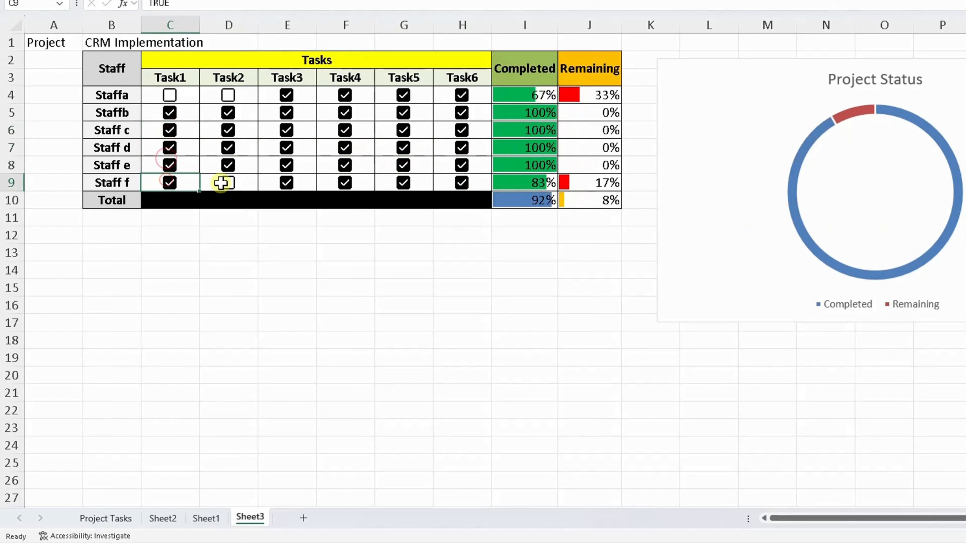
click(228, 183)
click(228, 95)
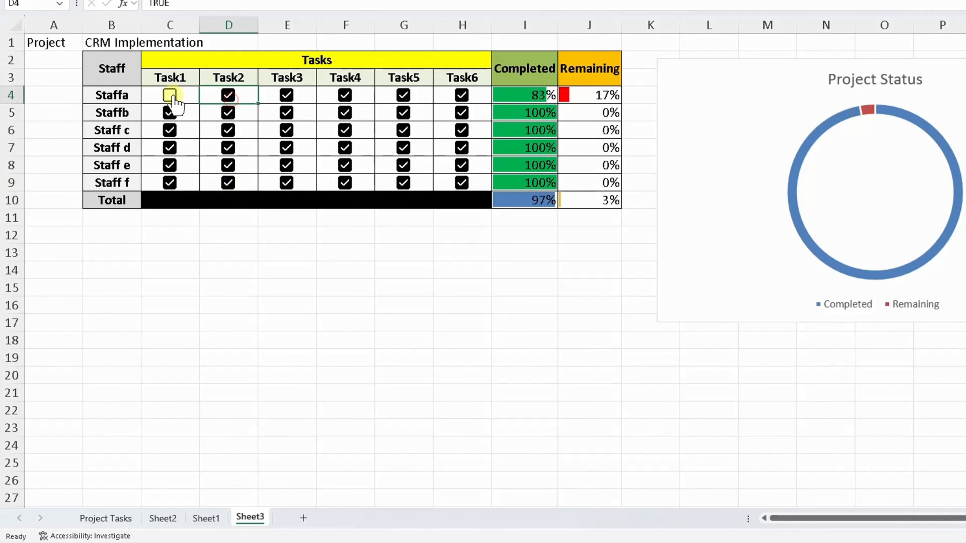
click(170, 95)
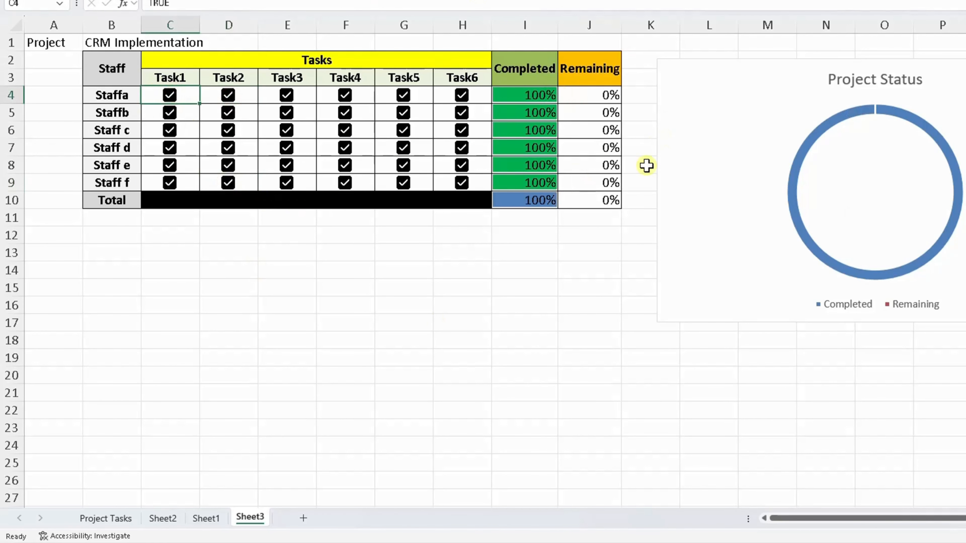